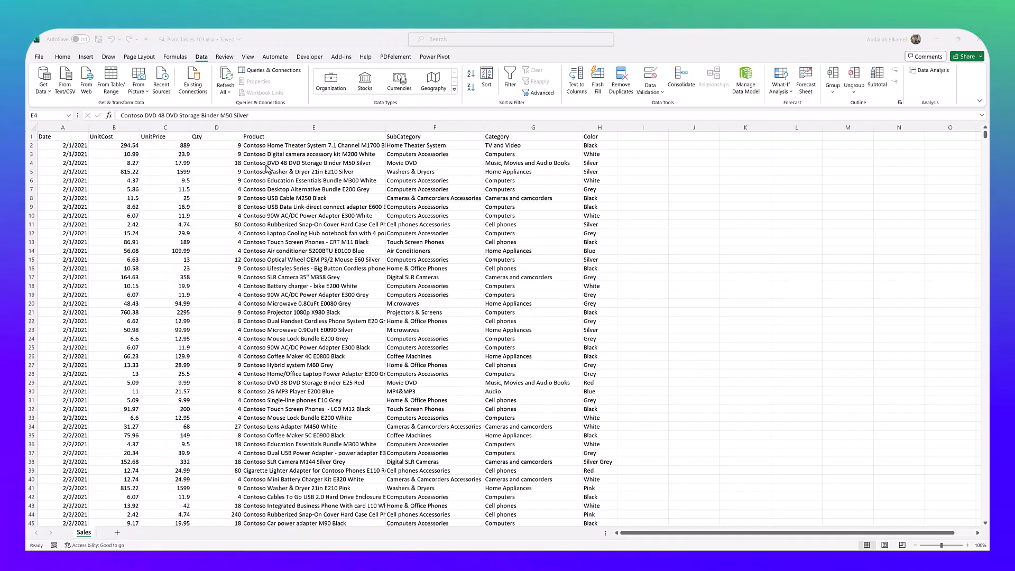
Format the sales data range as a table with headers, using the blue banded style from the light styles
click(265, 165)
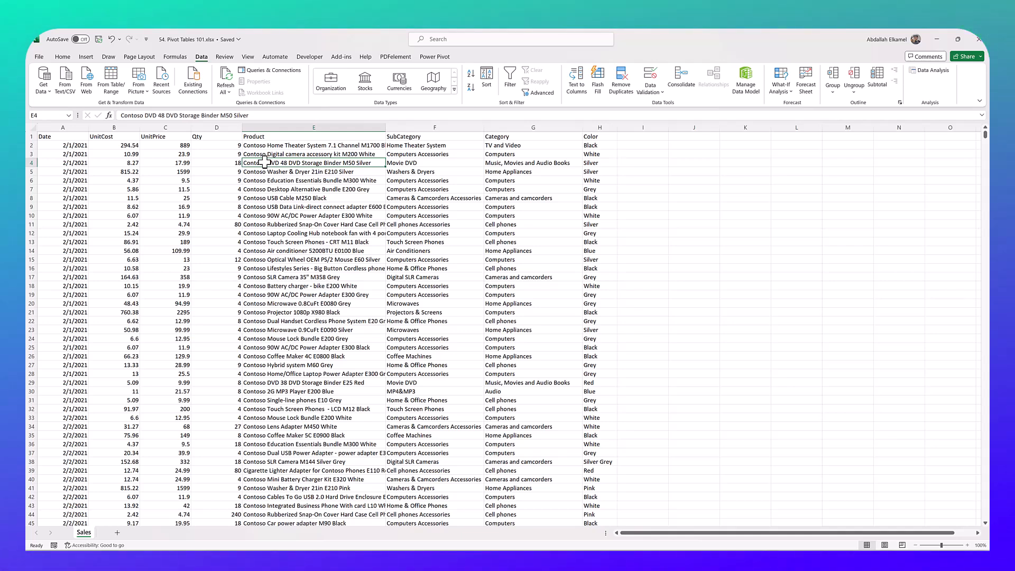
click(185, 154)
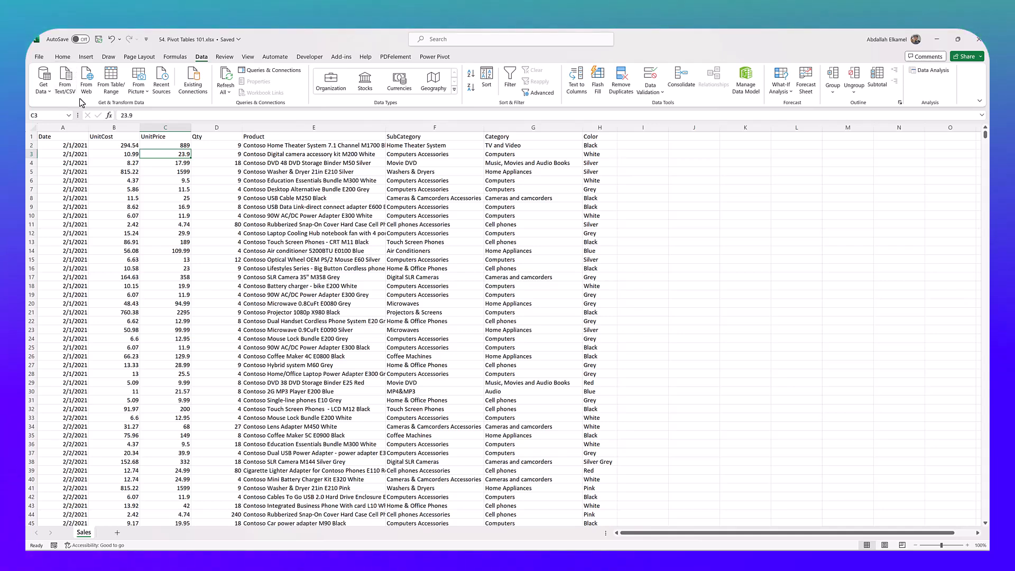
key(Down)
key(Down)
key(Down)
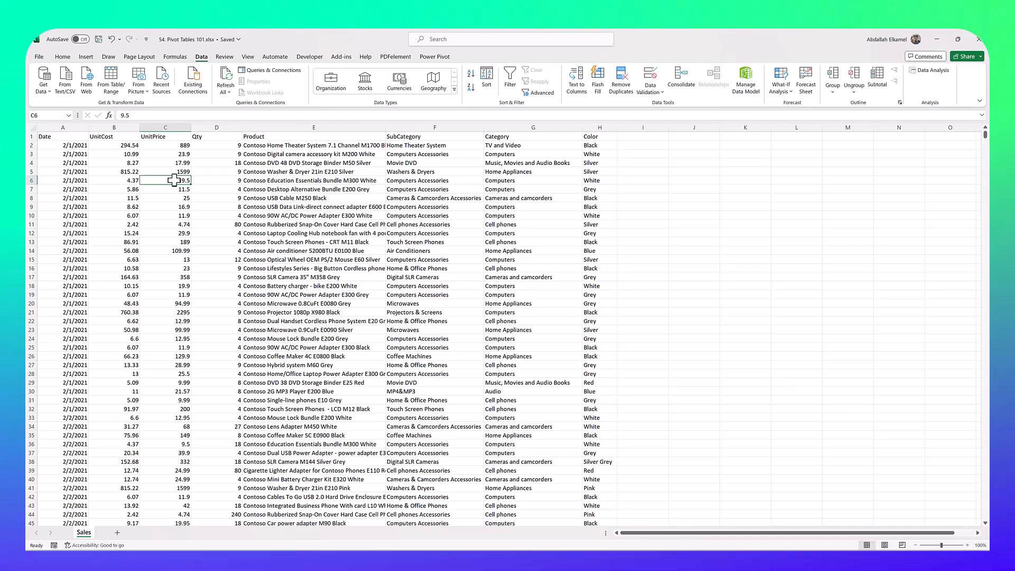
click(63, 57)
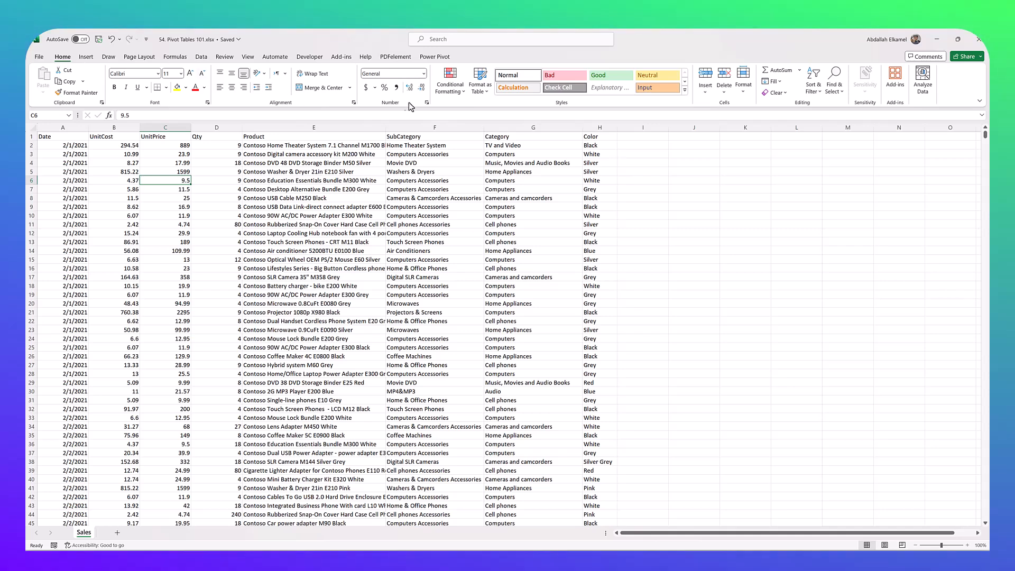
click(478, 90)
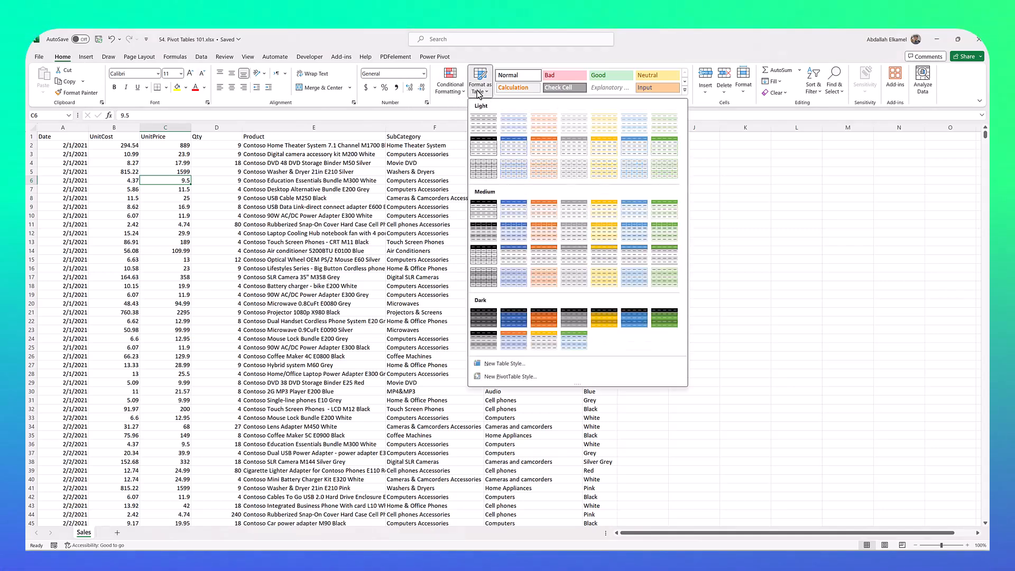
click(510, 176)
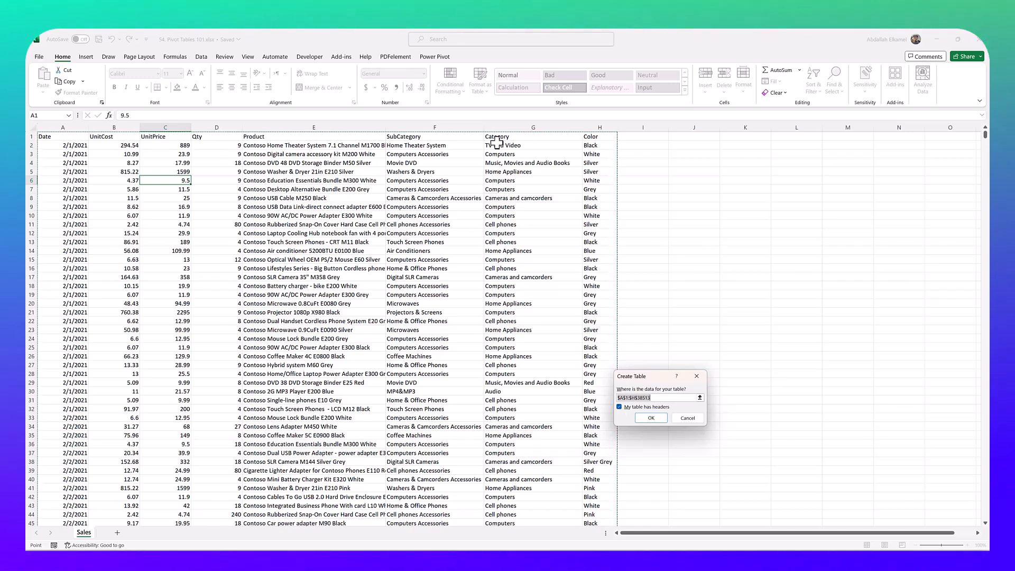
click(651, 418)
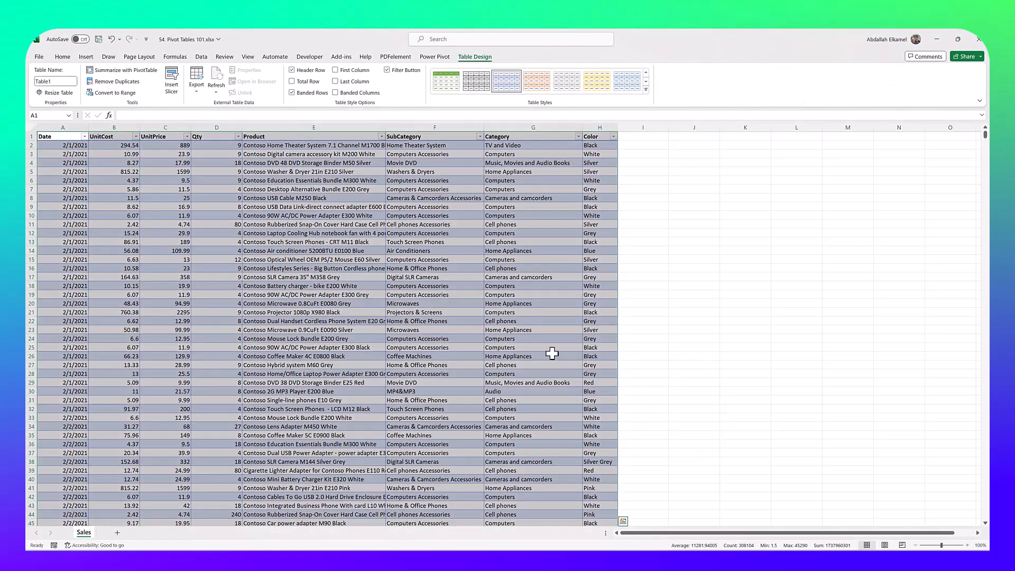
click(354, 251)
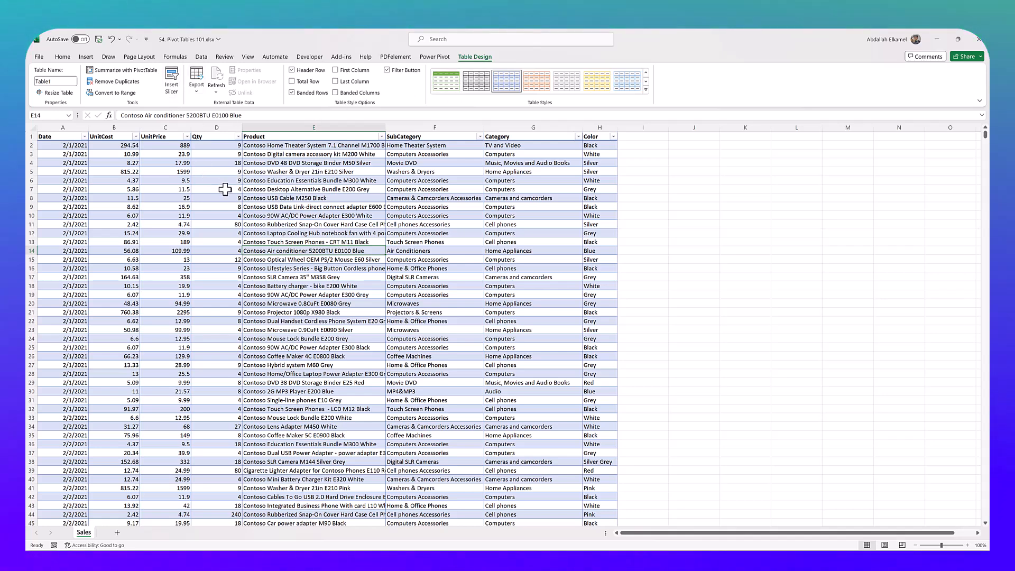
Name the table Sales
click(59, 80)
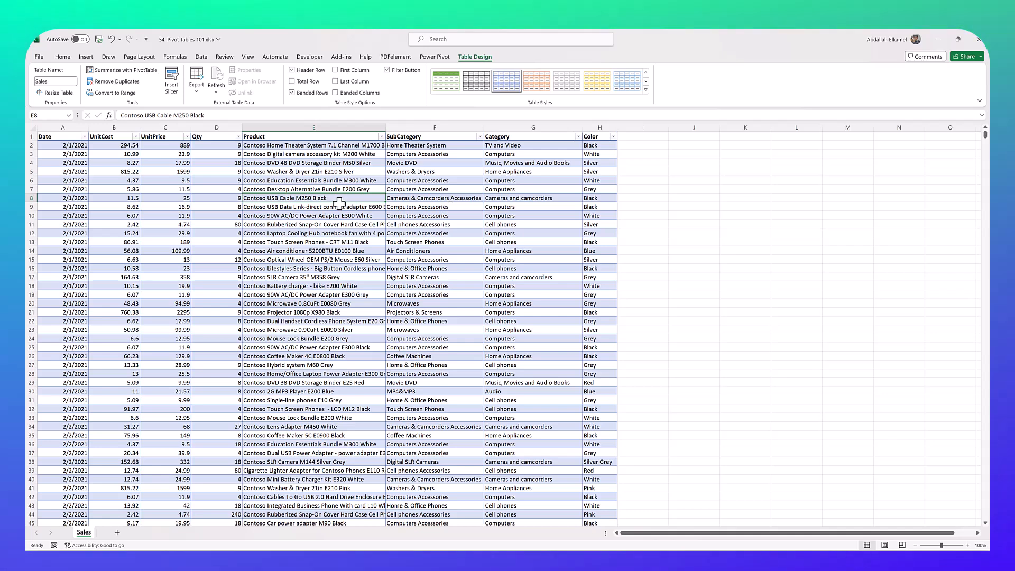
click(78, 206)
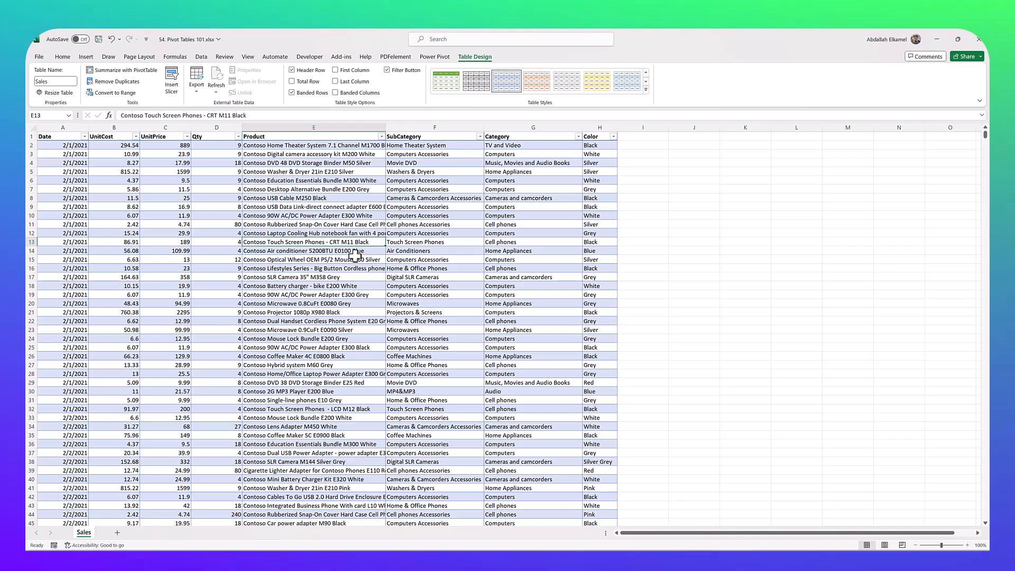
Insert a PivotTable based on the Sales table, placed on a new worksheet
click(205, 171)
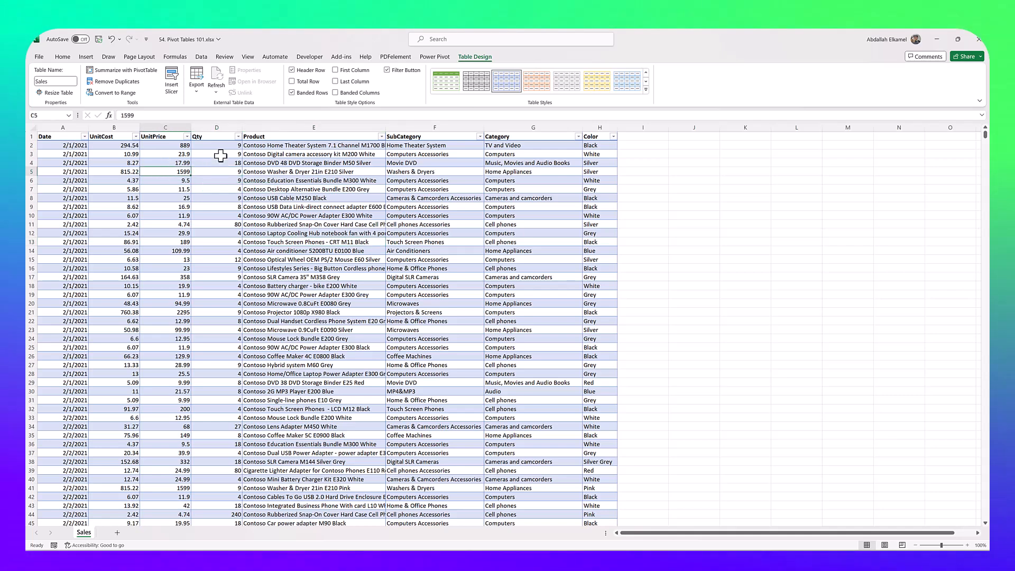
click(265, 189)
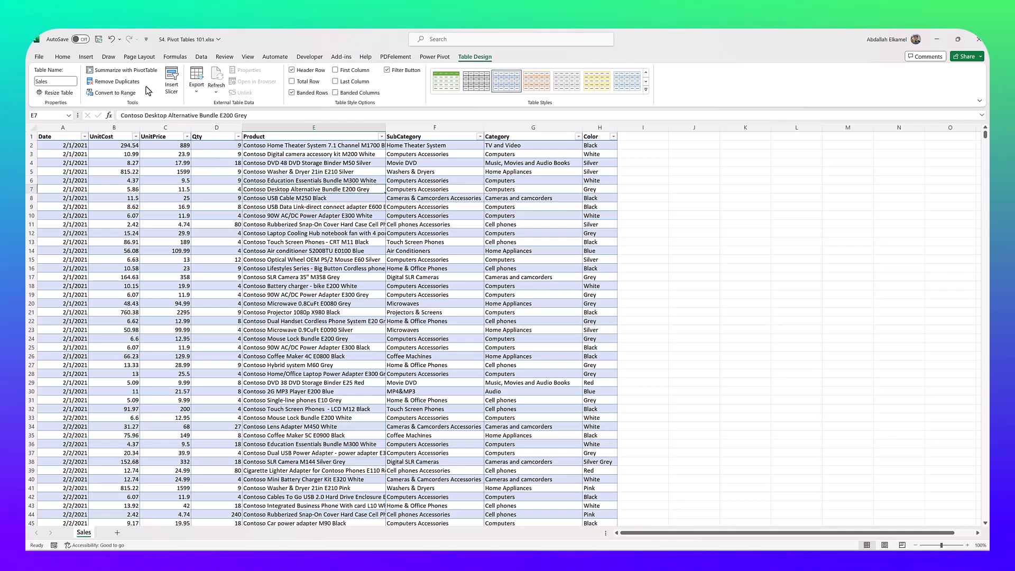
click(84, 57)
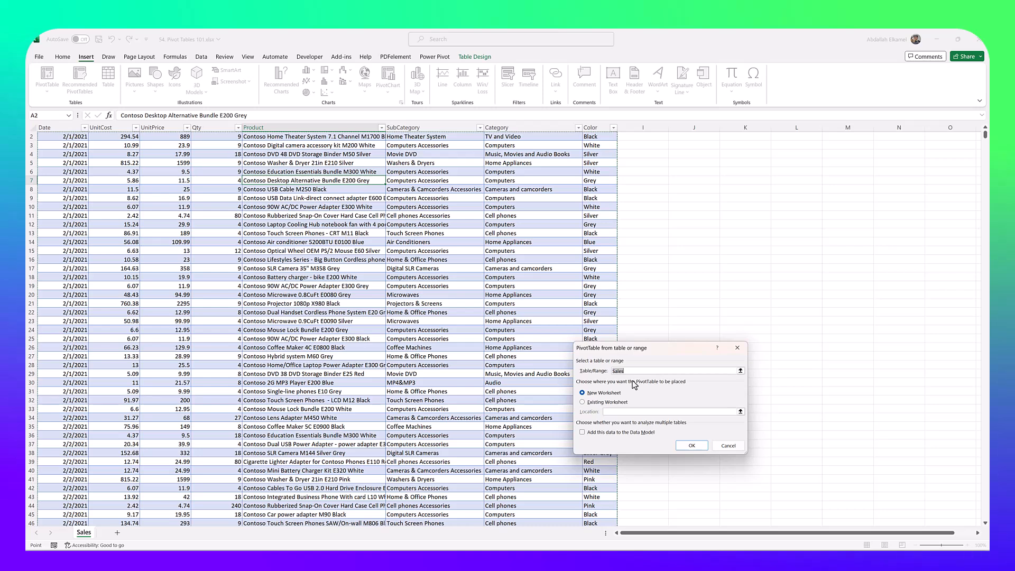
drag(660, 352, 418, 309)
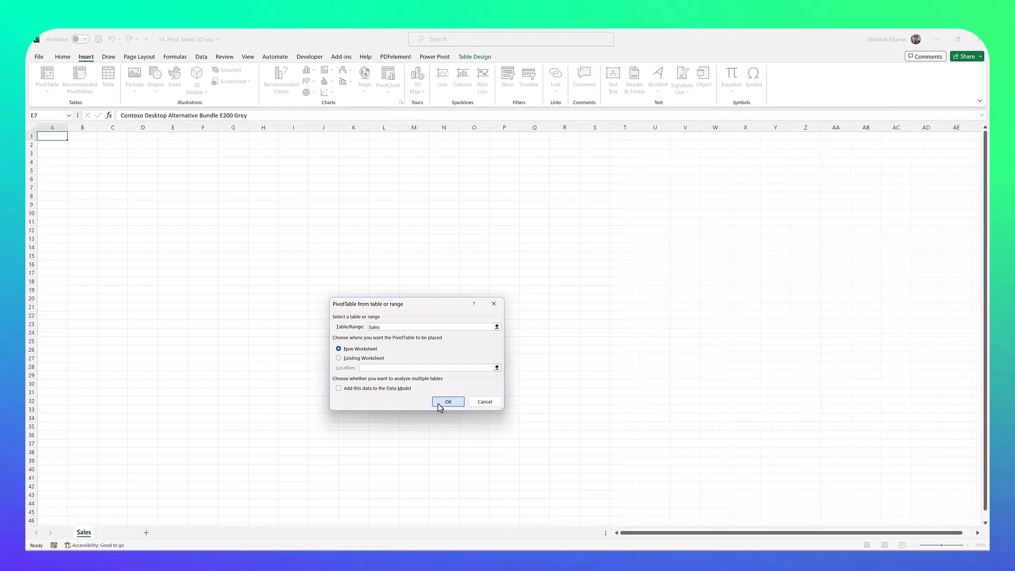
click(438, 403)
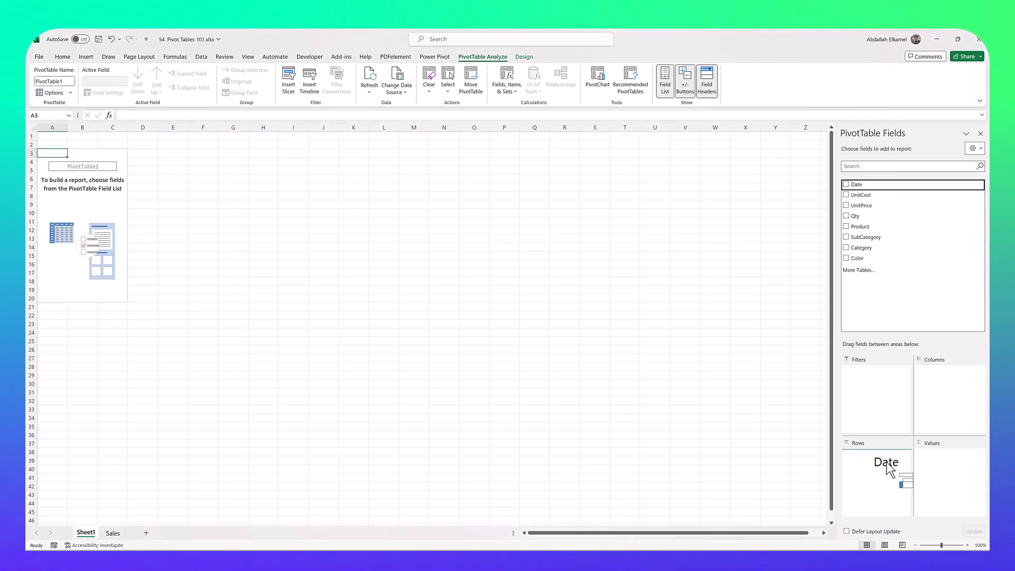
Add the Date field to the PivotTable's rows and ungroup it into individual dates
drag(886, 465, 885, 461)
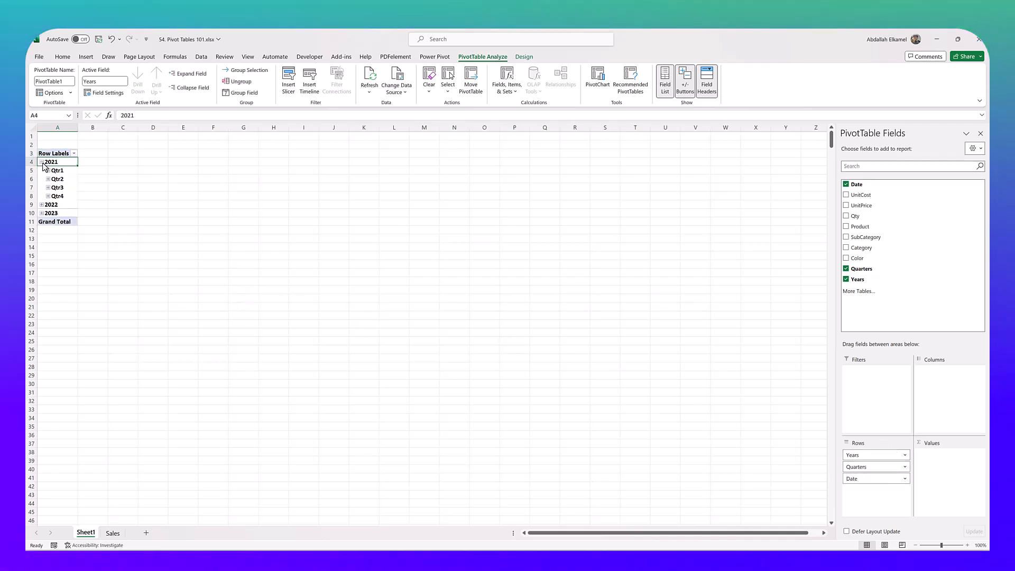
click(48, 171)
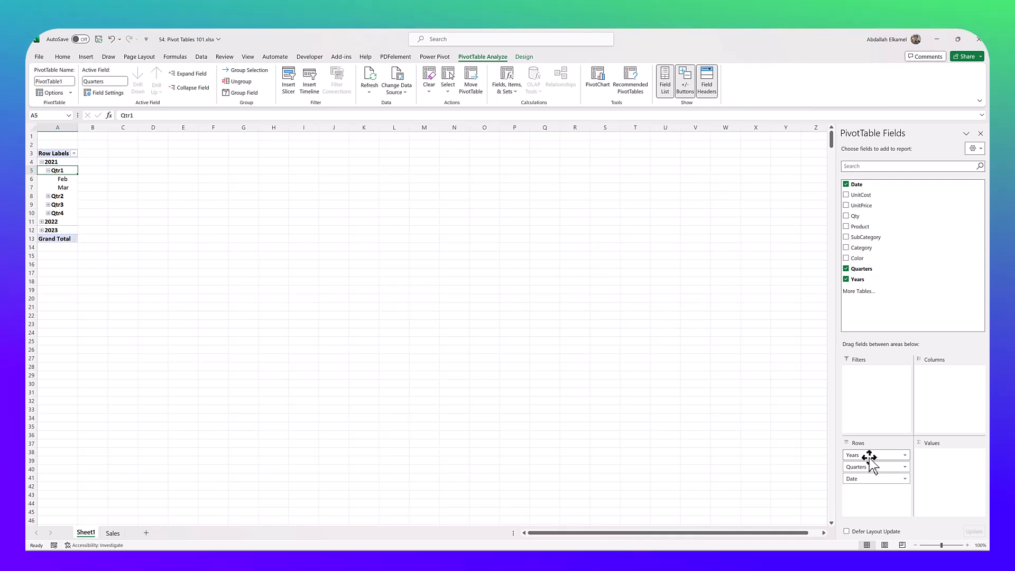
right_click(59, 171)
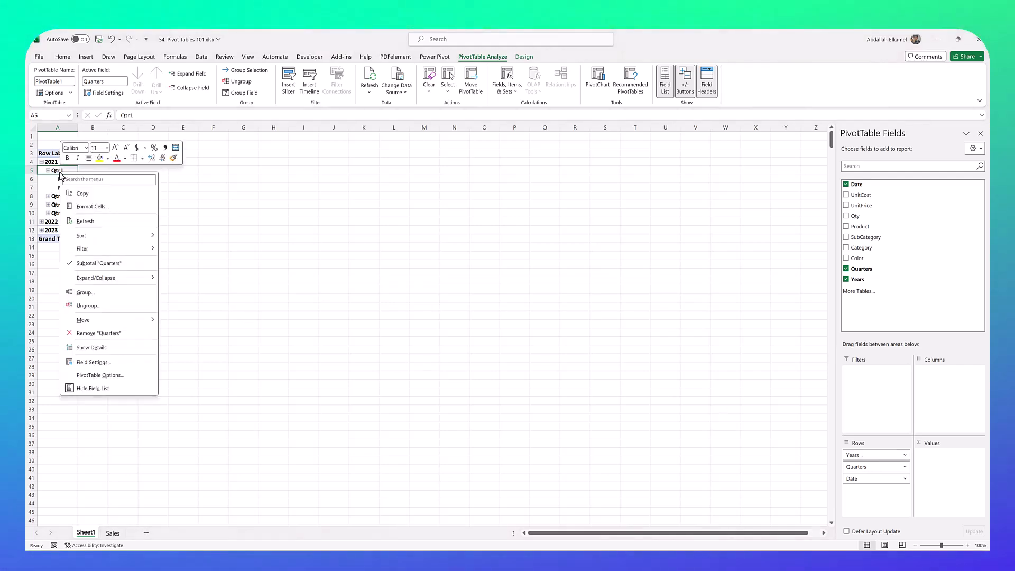
click(85, 305)
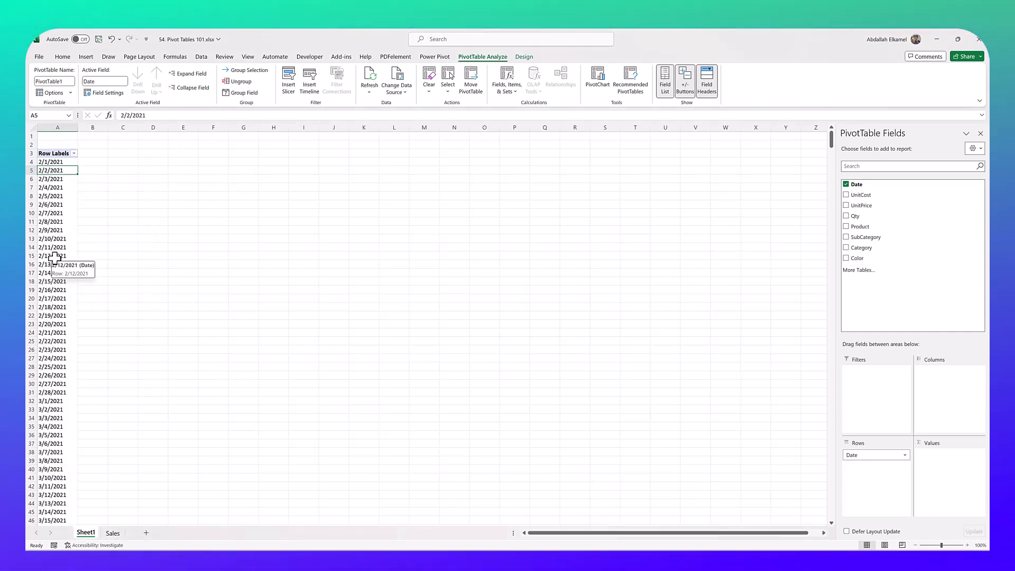
On the Sales sheet, insert a new table column between Qty and Product
key(ctrl+Page_Down)
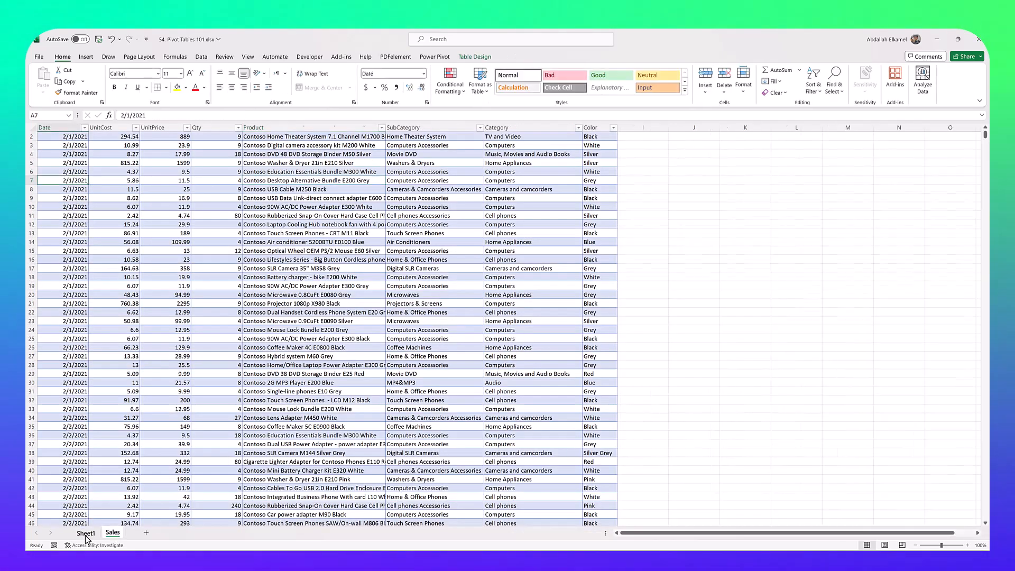
click(86, 534)
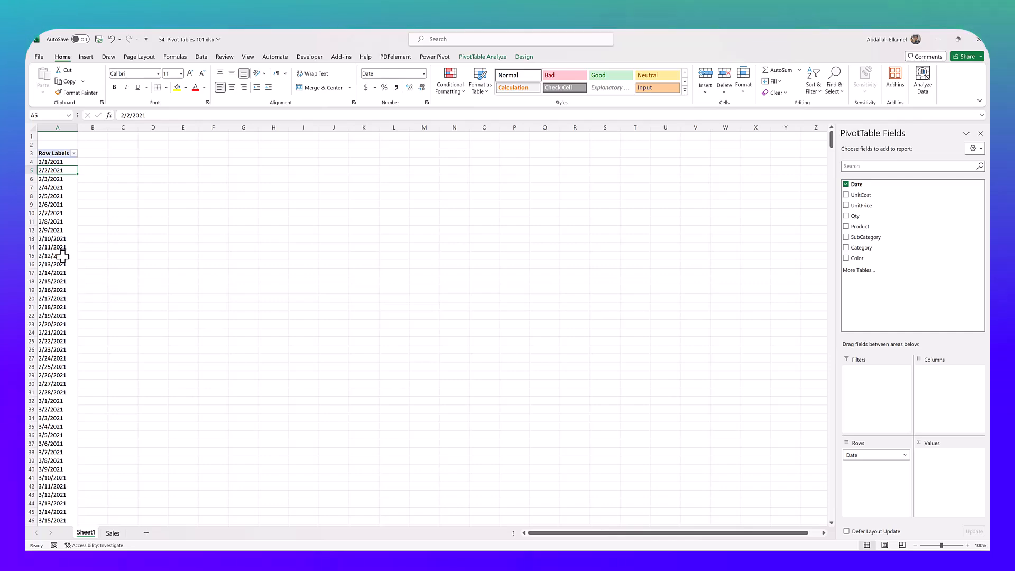
click(111, 533)
scroll(192, 193, up, 1)
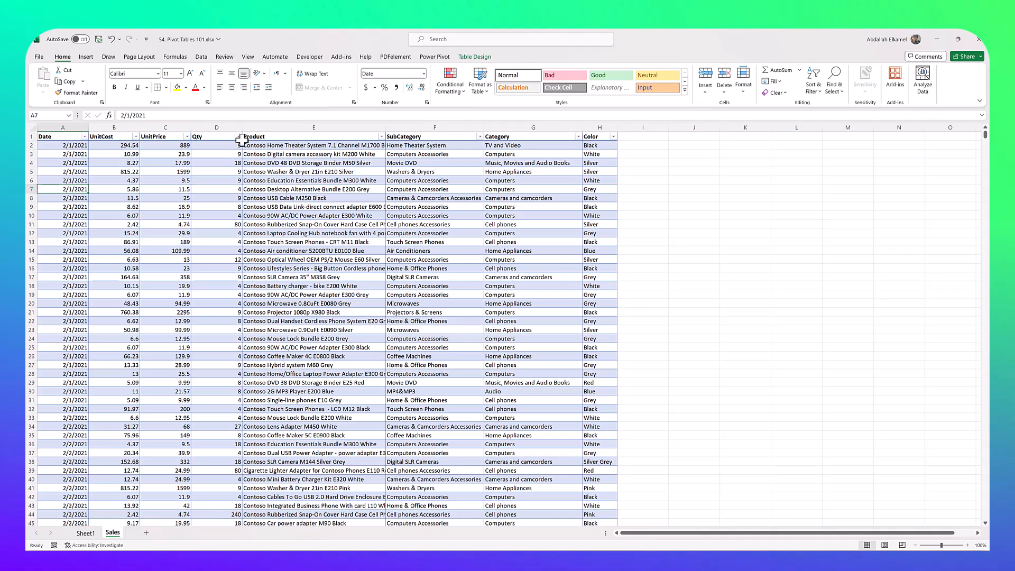
click(273, 138)
right_click(271, 137)
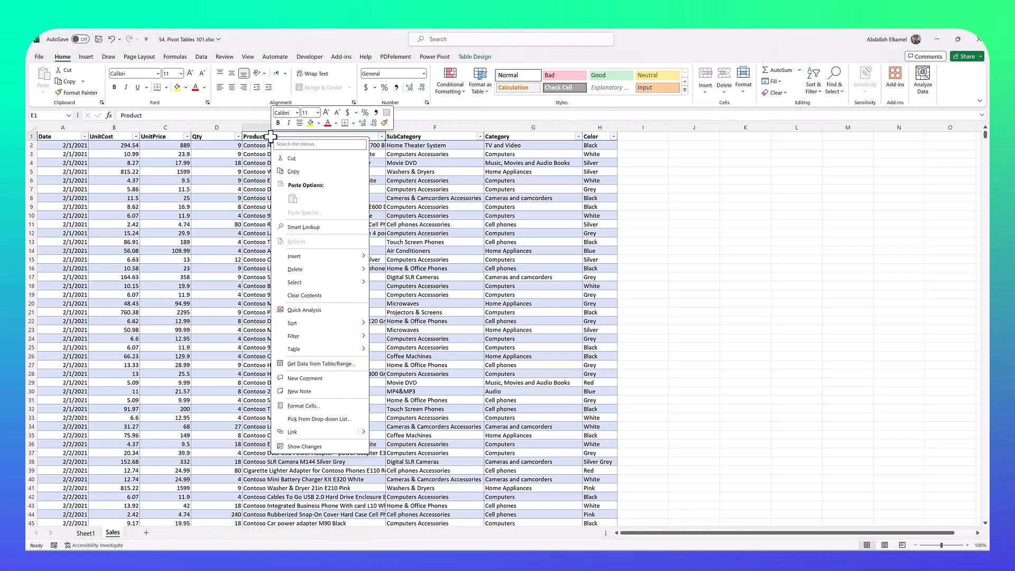
click(256, 218)
click(257, 156)
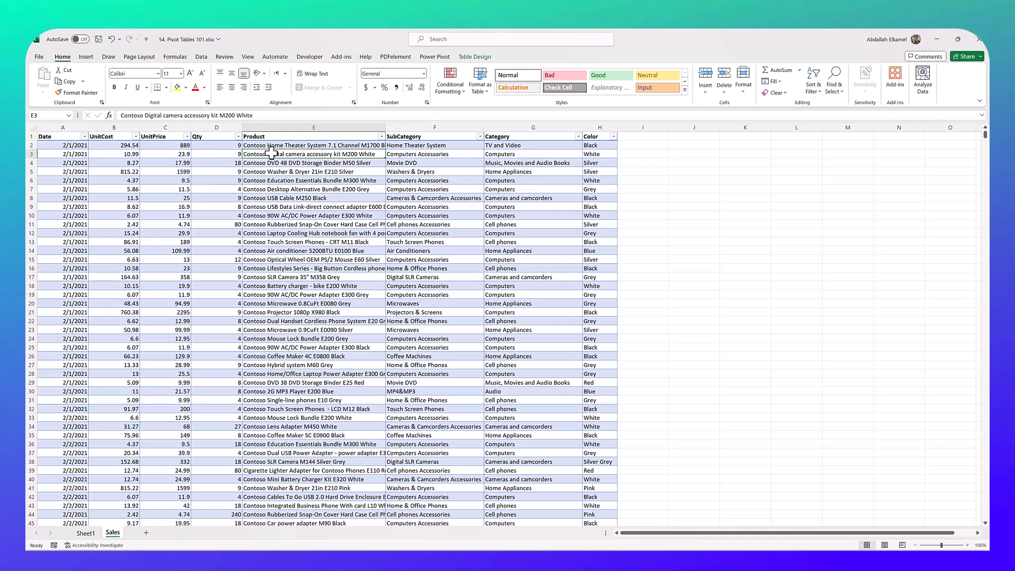
right_click(271, 154)
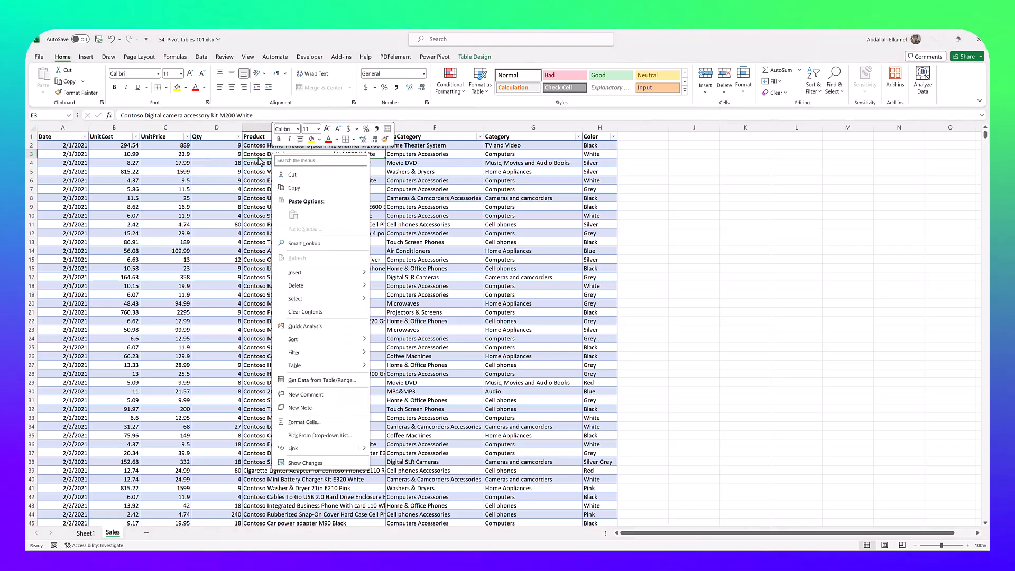
mouse_move(327, 273)
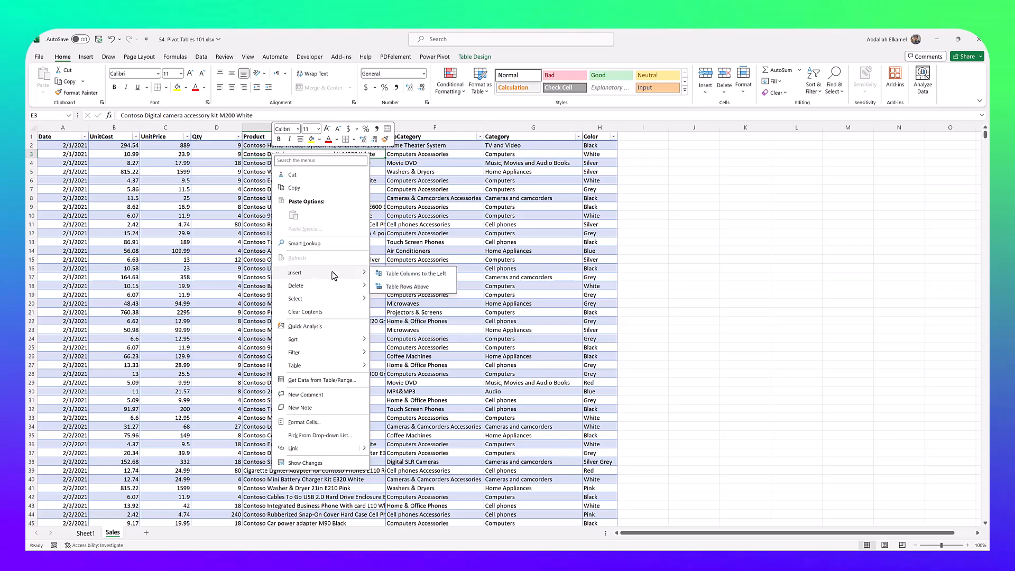
click(420, 278)
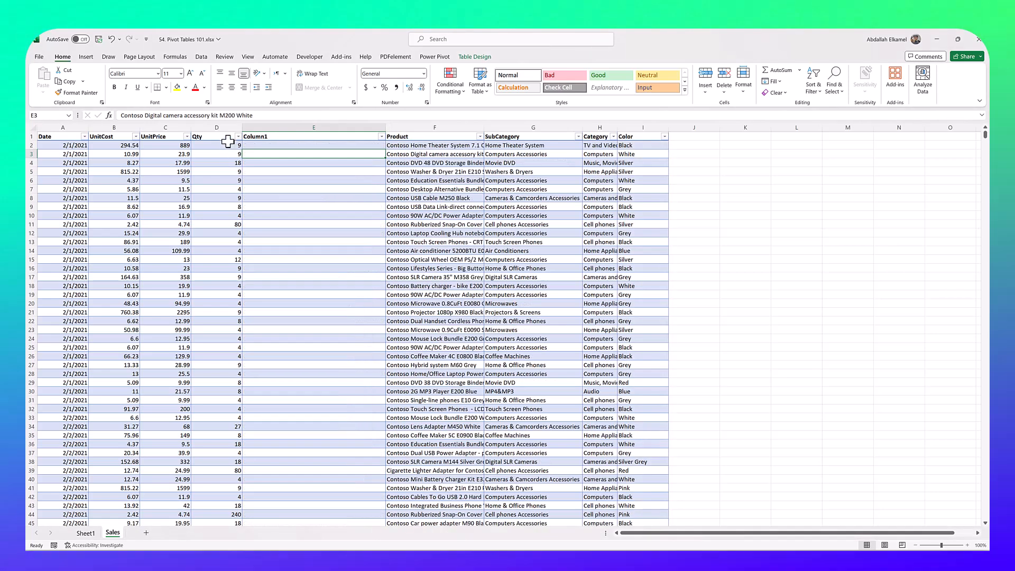
Set the header of the new table column to Total
click(268, 138)
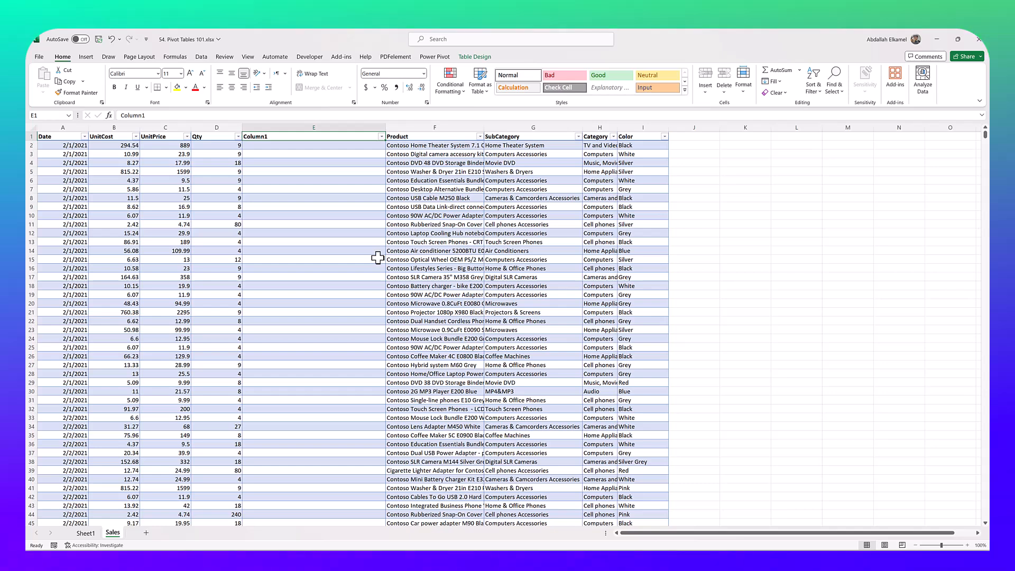
text(Total)
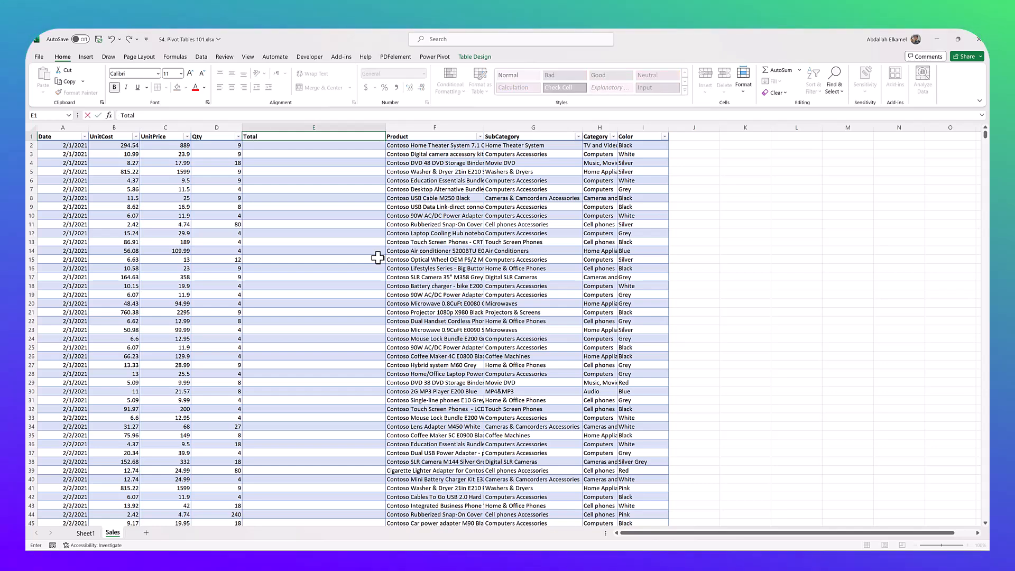
key(Return)
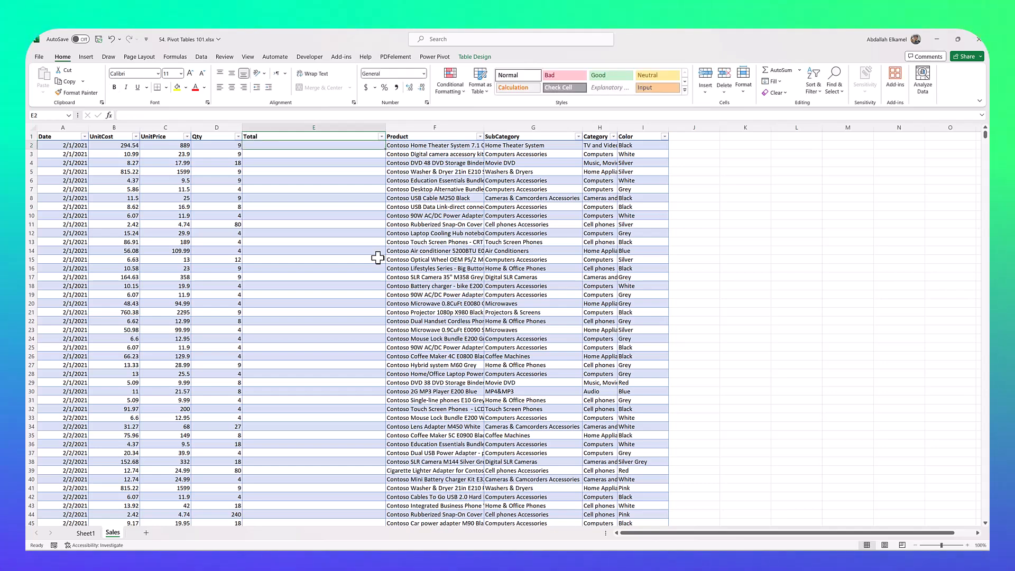
text(=)
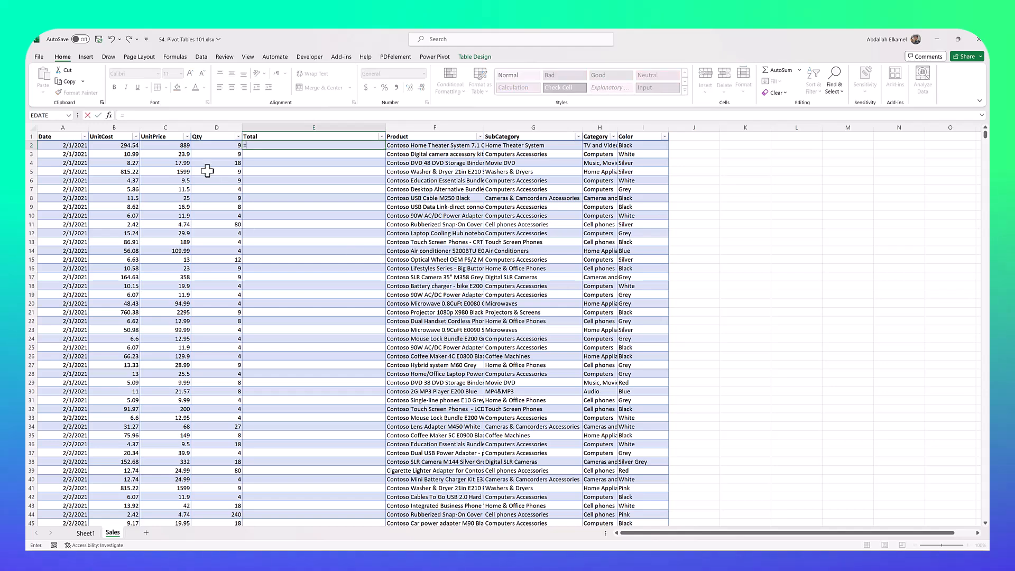
click(165, 141)
text(*)
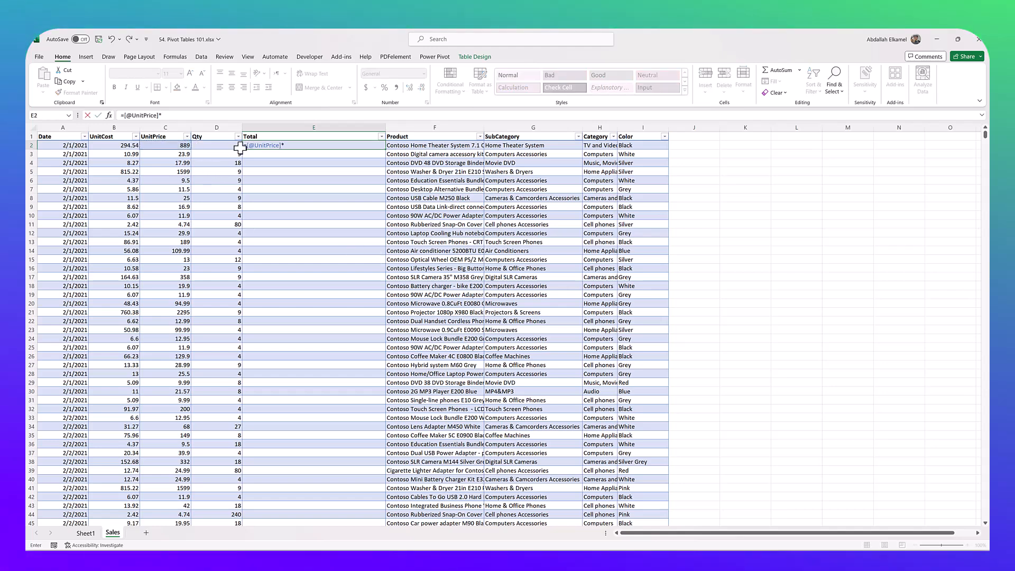
click(214, 145)
key(Return)
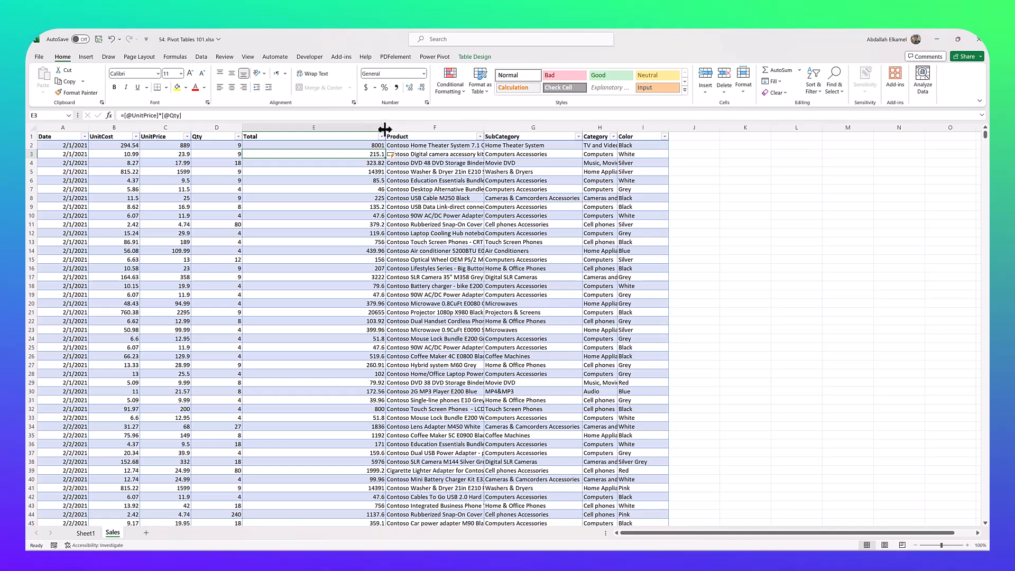
double_click(384, 129)
click(257, 145)
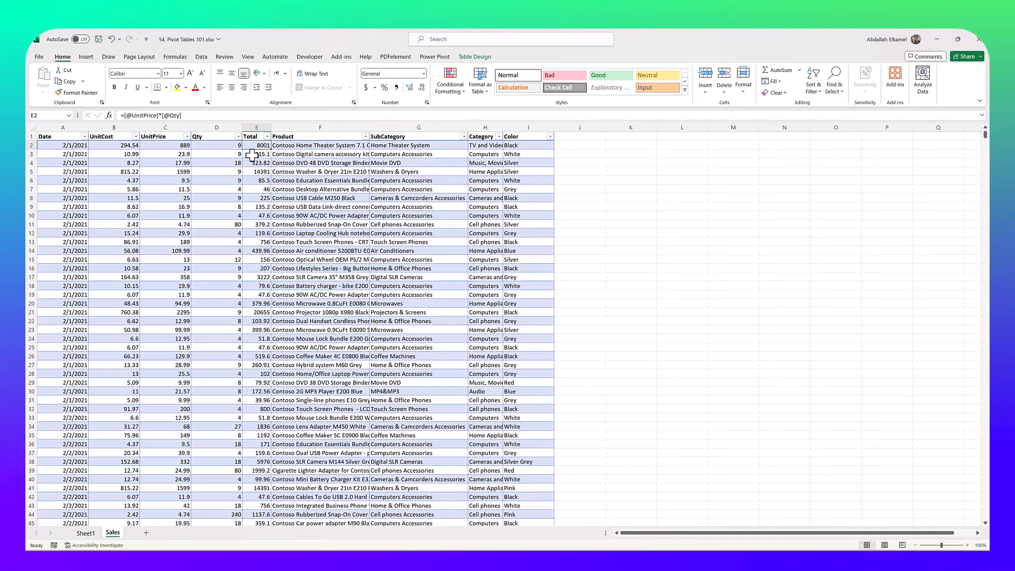
Refresh the PivotTable on Sheet1 and add the Total field to its values
click(85, 533)
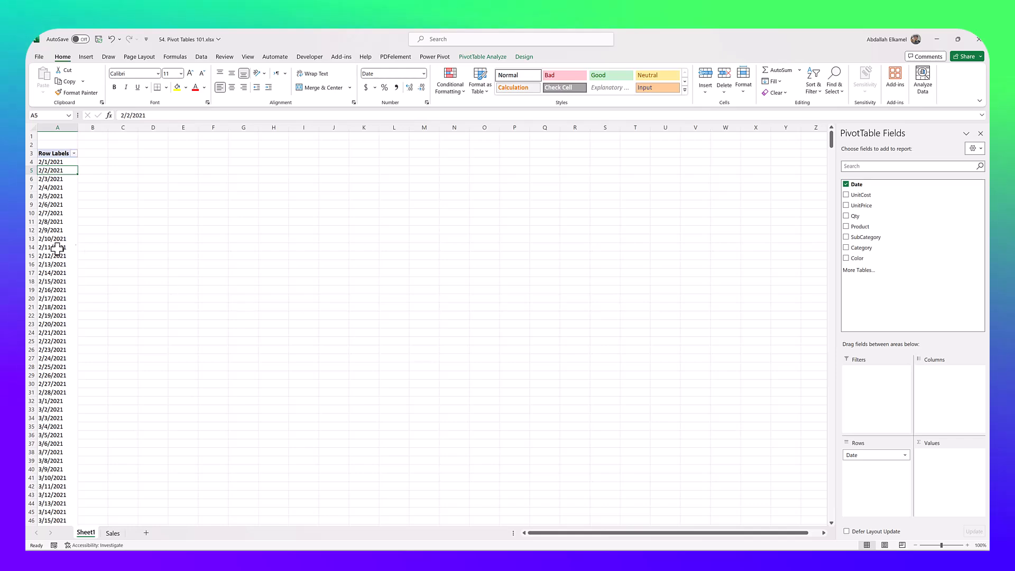
right_click(57, 204)
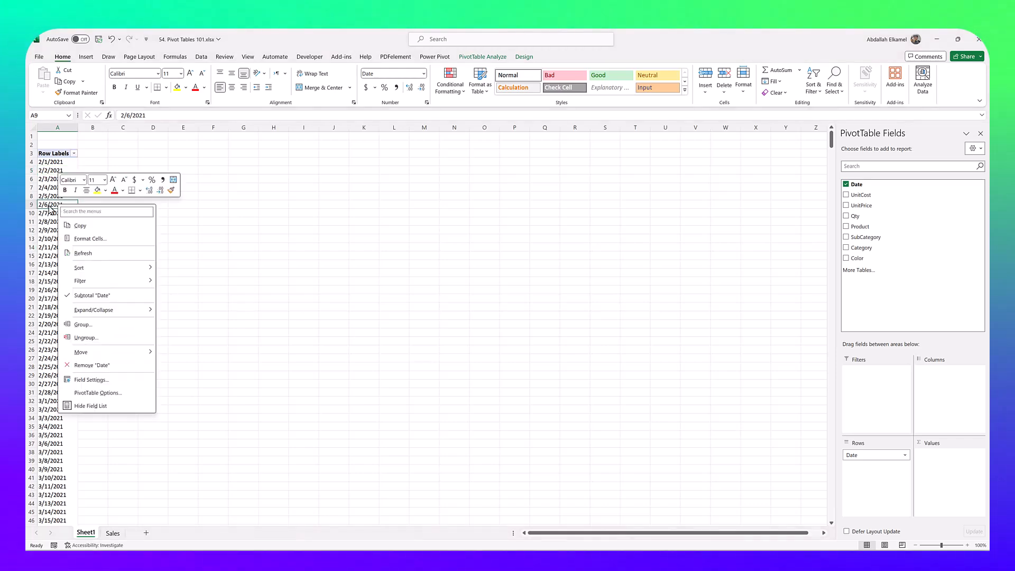
click(83, 253)
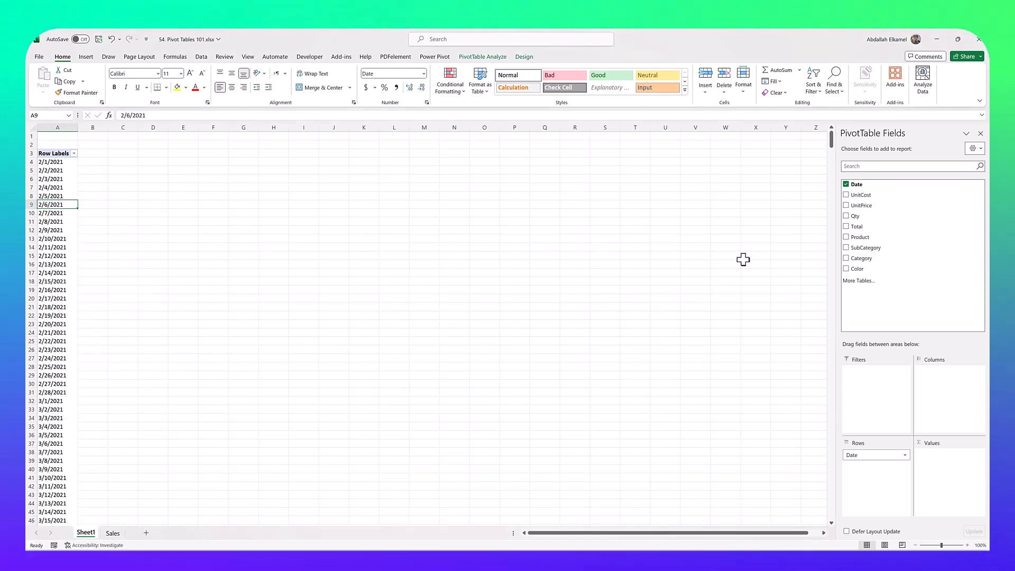
drag(862, 227, 889, 361)
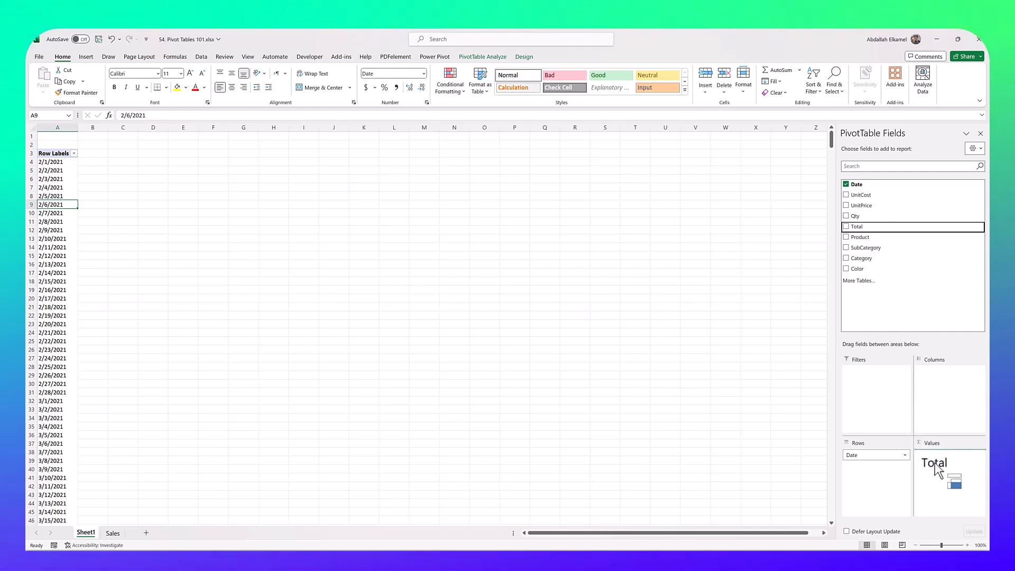
drag(937, 469, 937, 470)
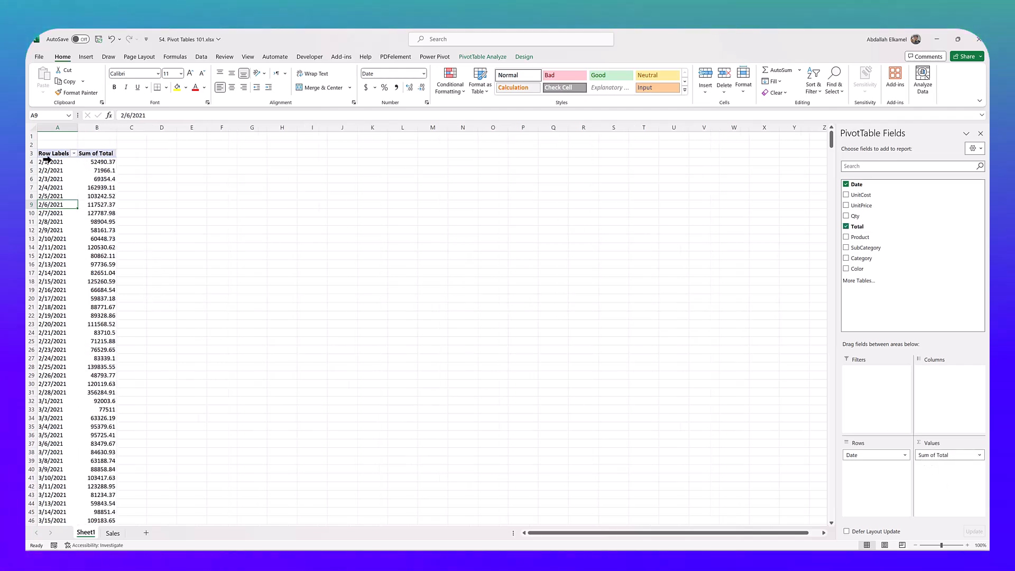
Group the PivotTable's row dates by Months, Quarters and Years
mouse_move(98, 162)
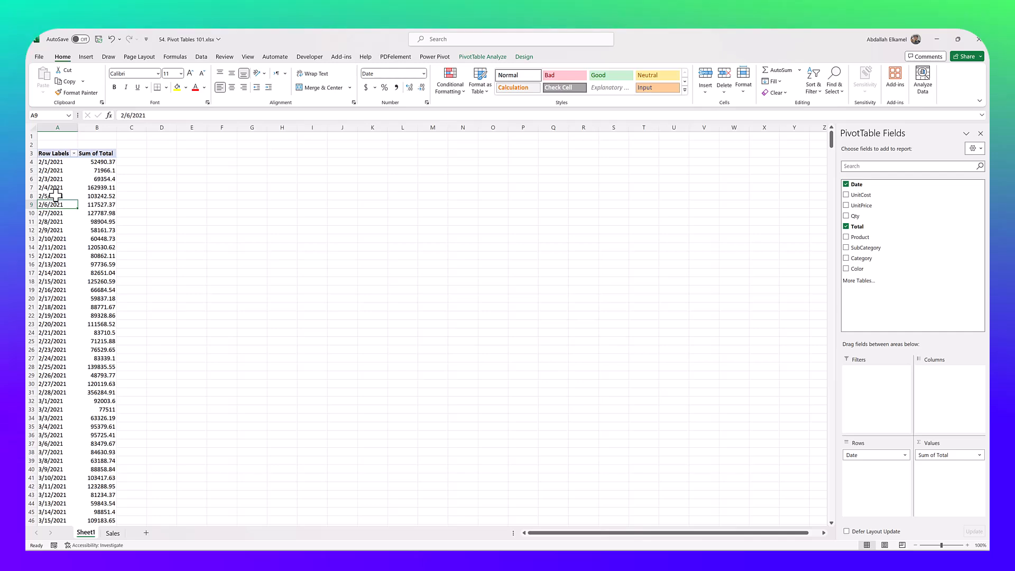
mouse_move(55, 195)
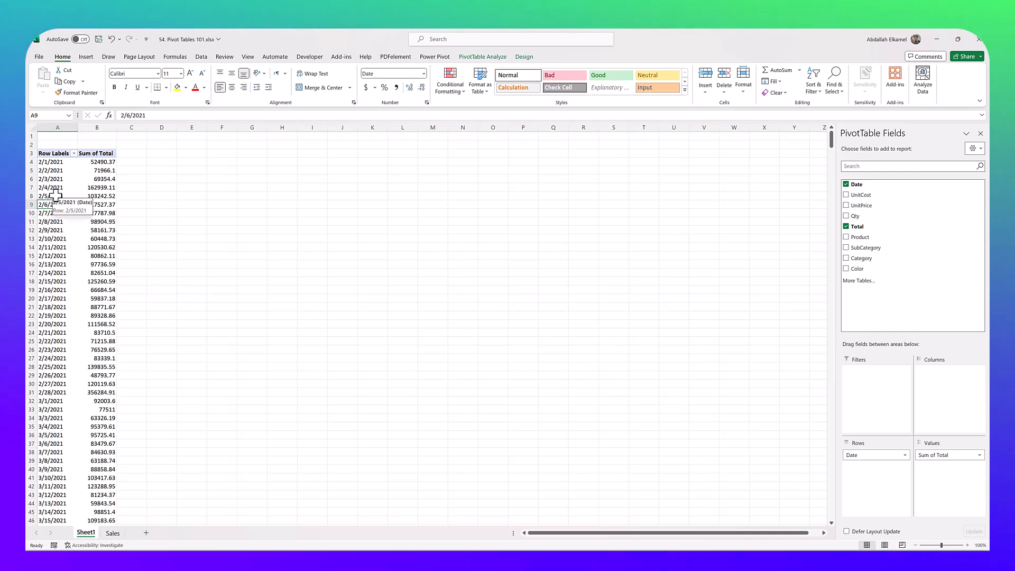
right_click(55, 196)
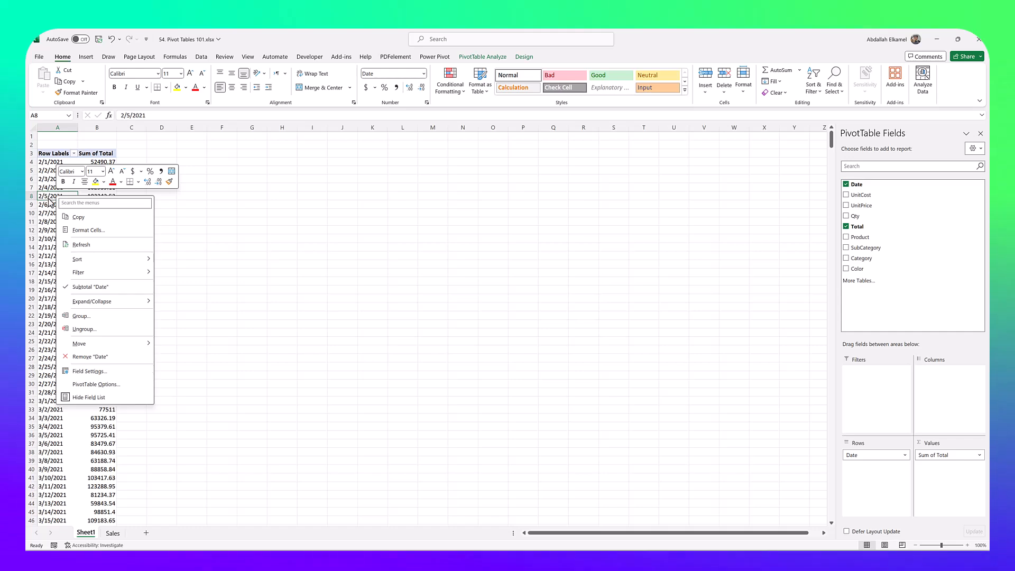
click(106, 316)
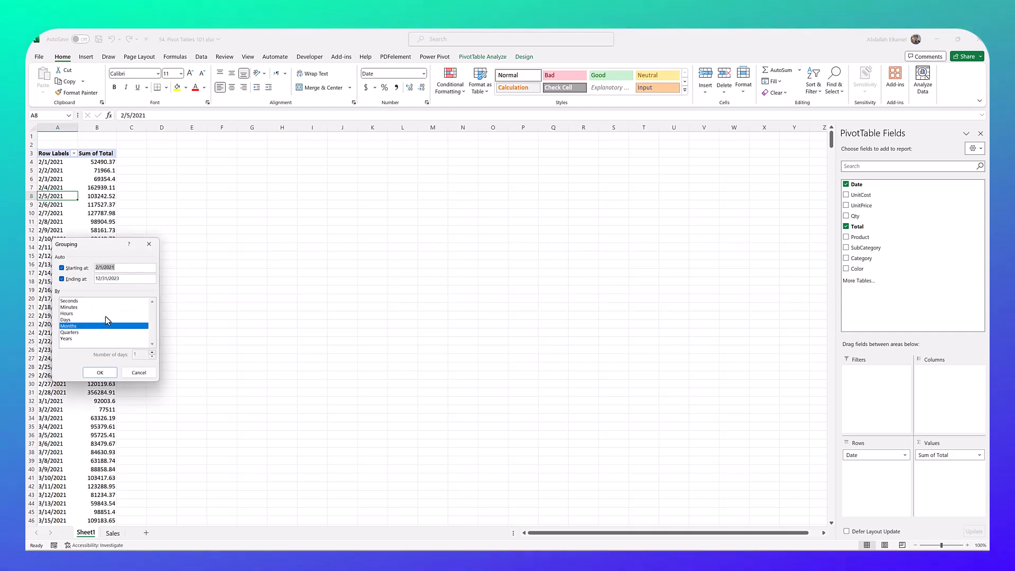
click(74, 333)
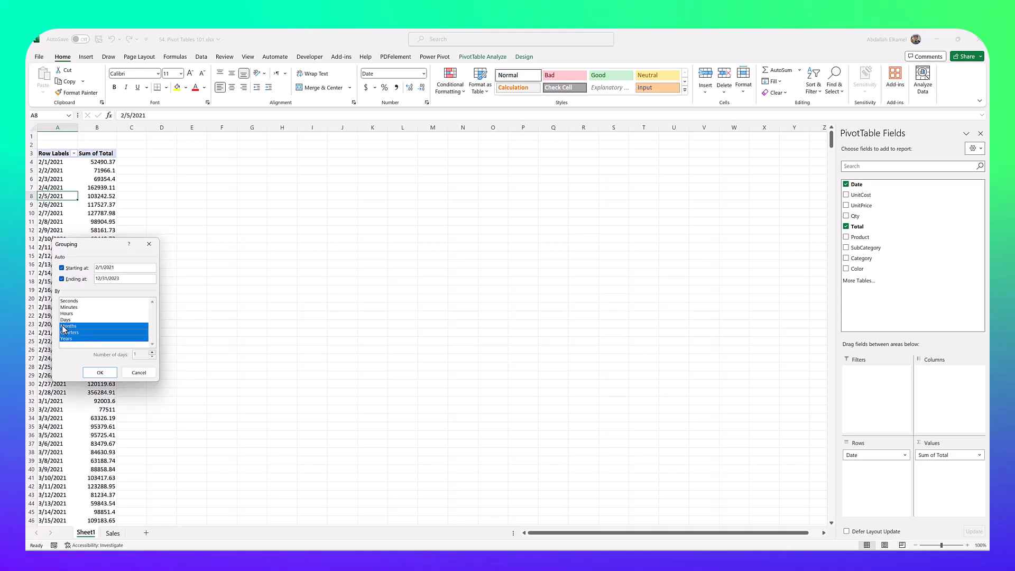
click(95, 373)
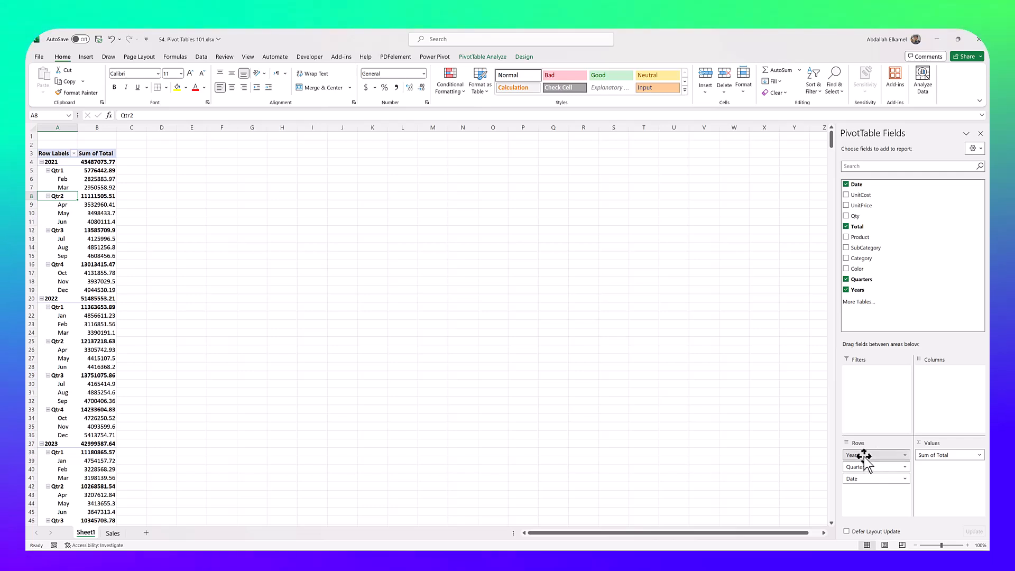
Move the Years field to the PivotTable's columns and remove the Grand Total column
drag(864, 455, 936, 397)
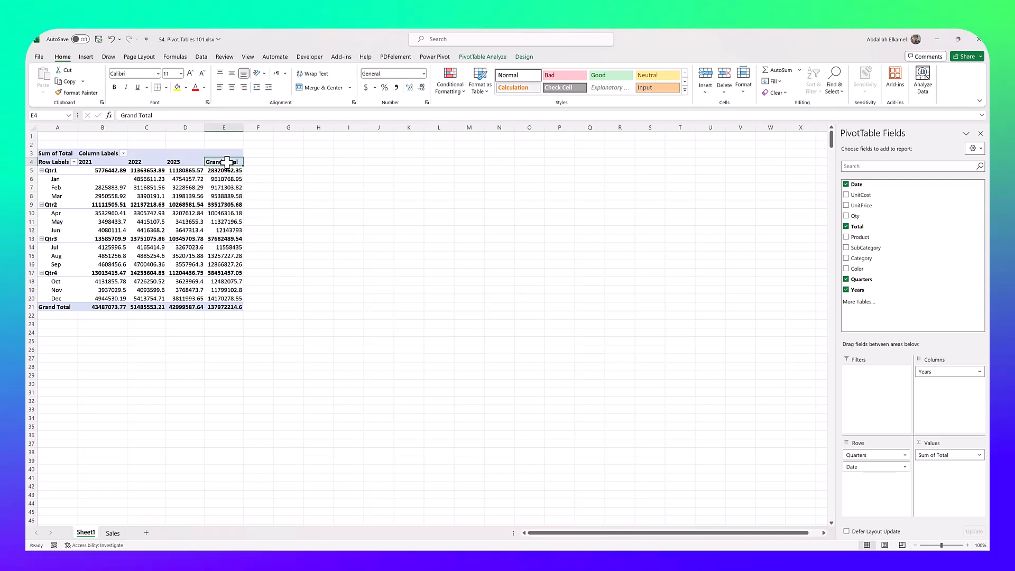
right_click(227, 162)
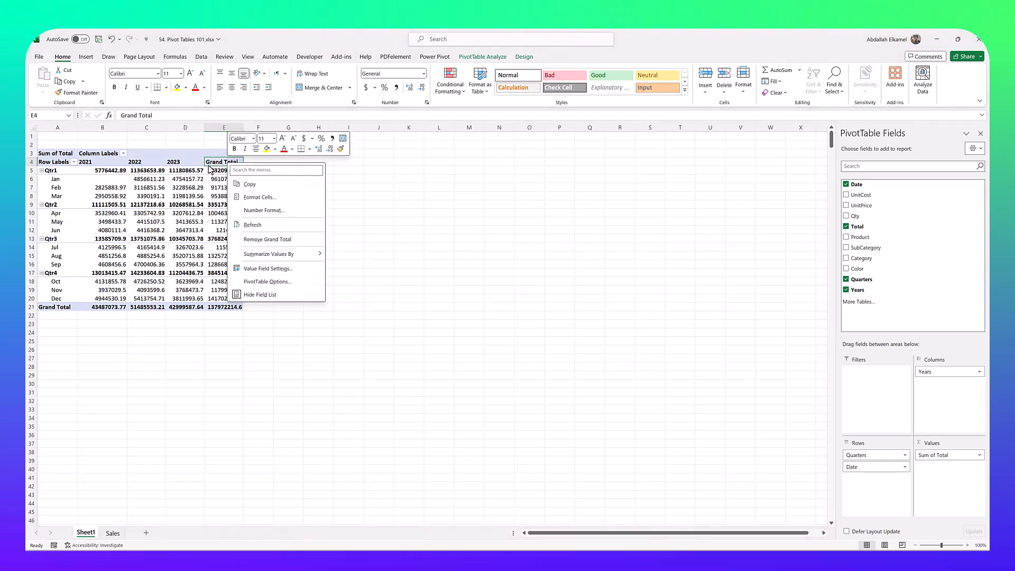
click(256, 239)
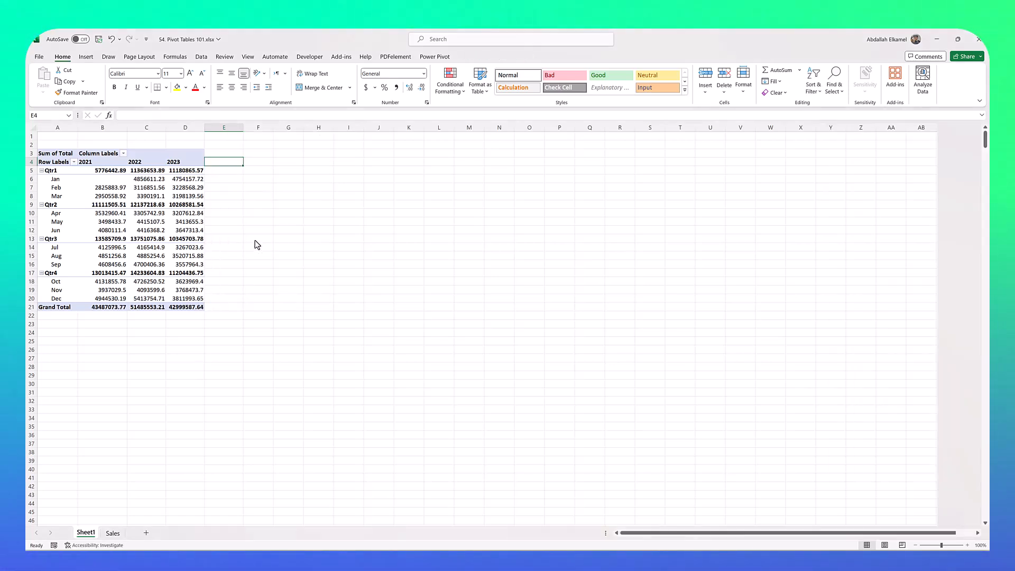
Set the number format of the Sum of Total values to Number with 0 decimal places and the 1000 separator
click(144, 231)
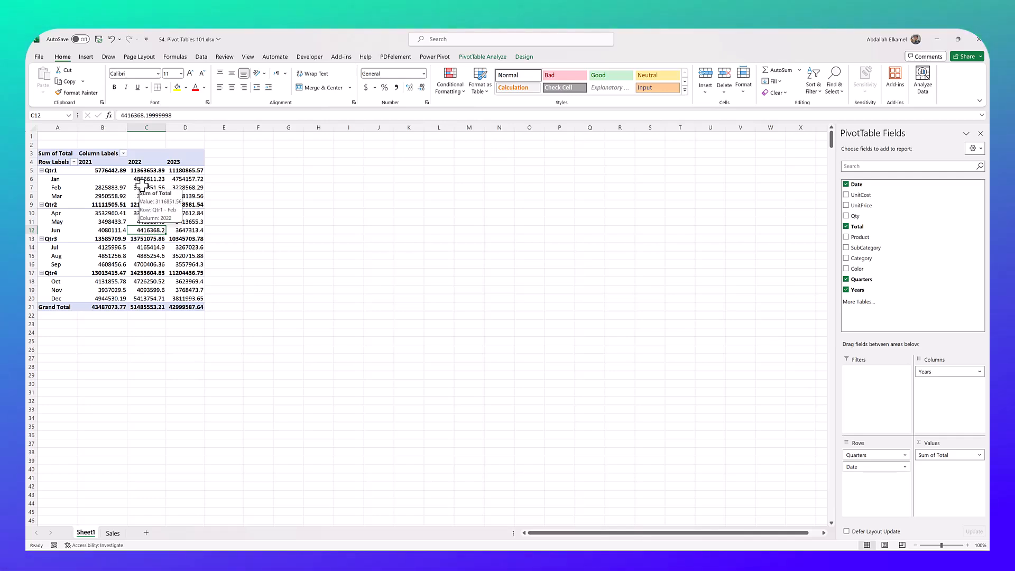
click(143, 186)
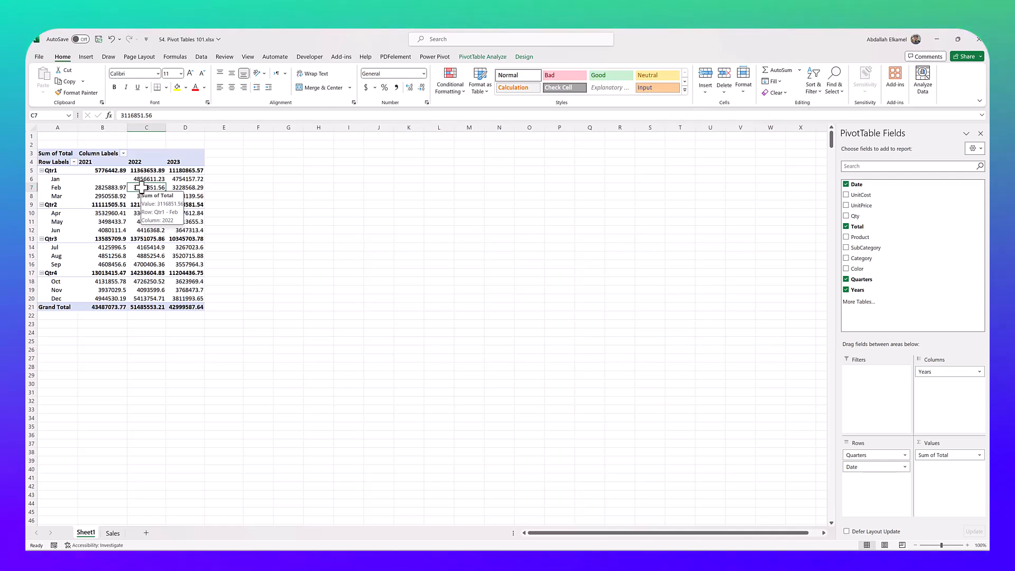
right_click(140, 186)
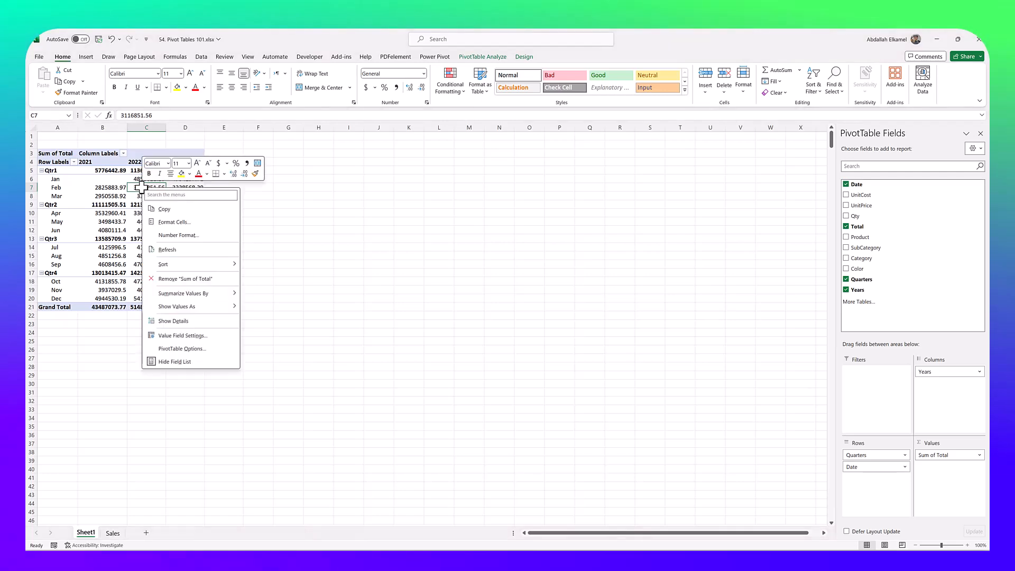
click(177, 235)
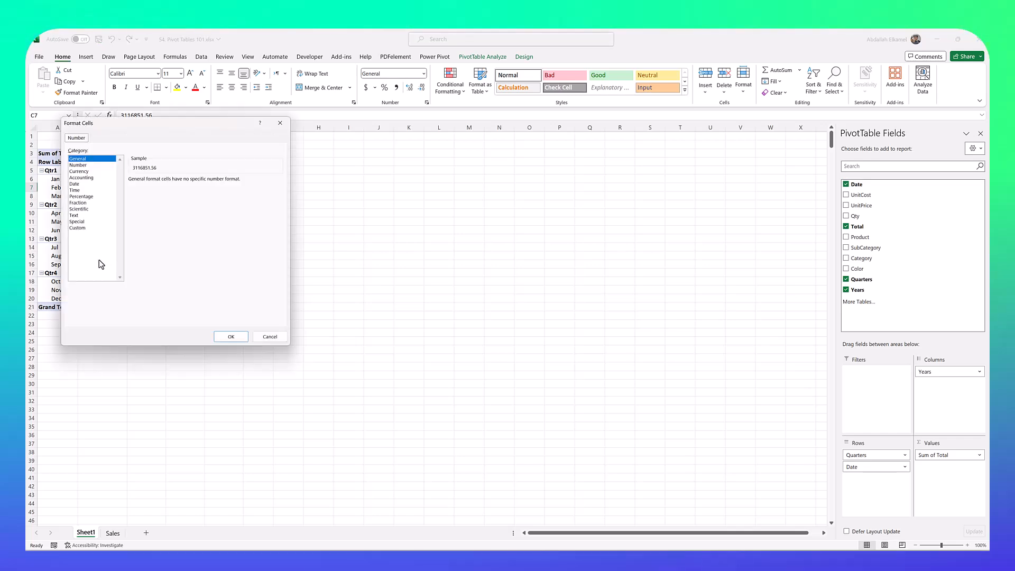
drag(162, 127, 373, 172)
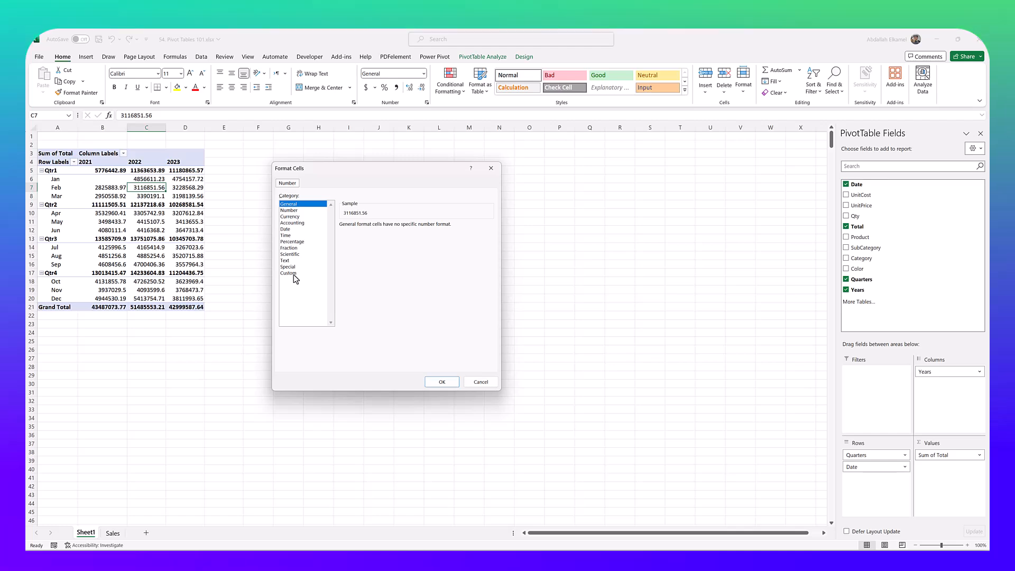
click(299, 210)
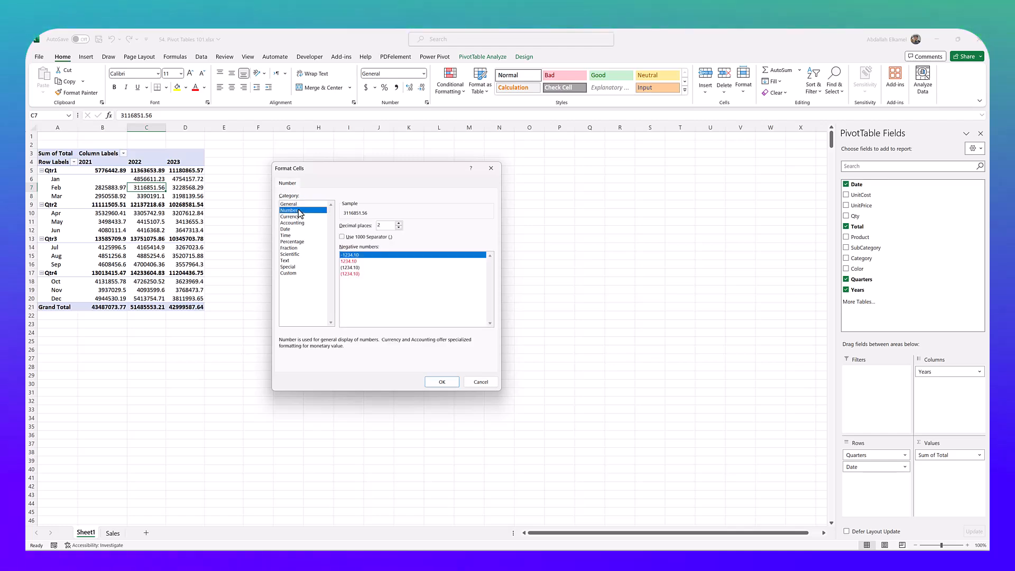
click(399, 228)
click(398, 228)
click(359, 237)
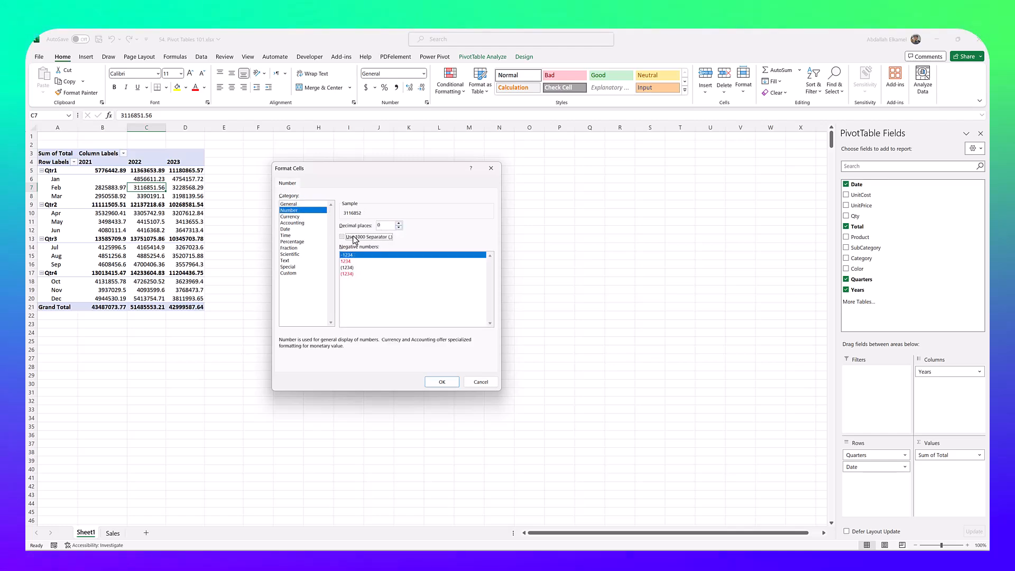
click(436, 382)
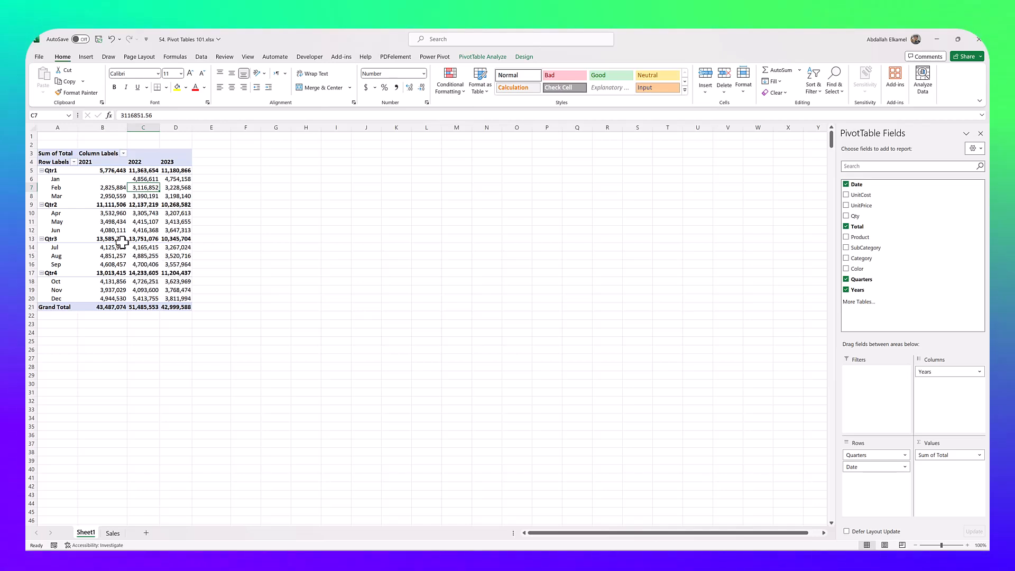
Change the number format of the Sum of Total values to the custom code #,##0,, to scale them to millions
click(141, 180)
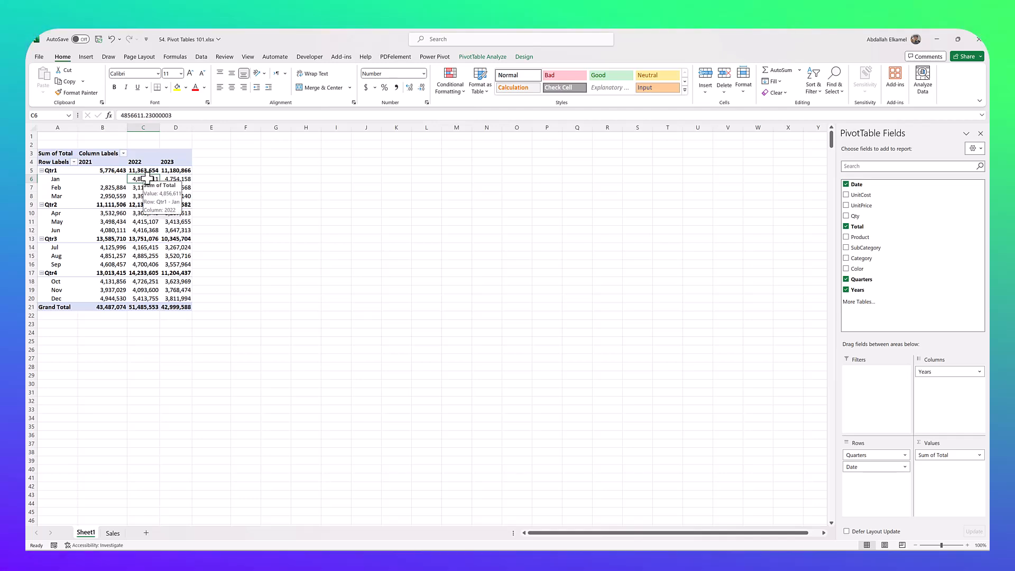
right_click(147, 179)
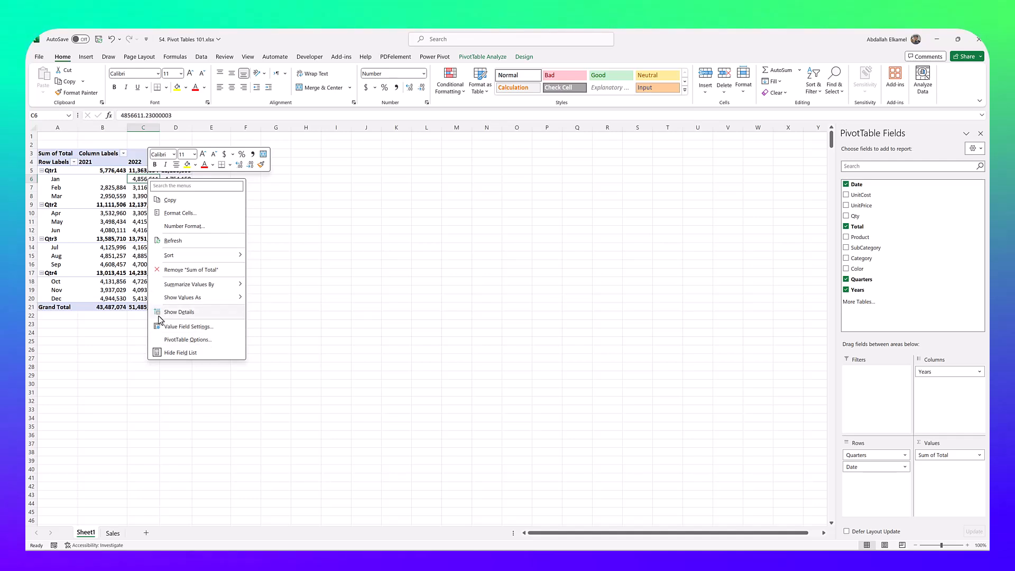
click(181, 226)
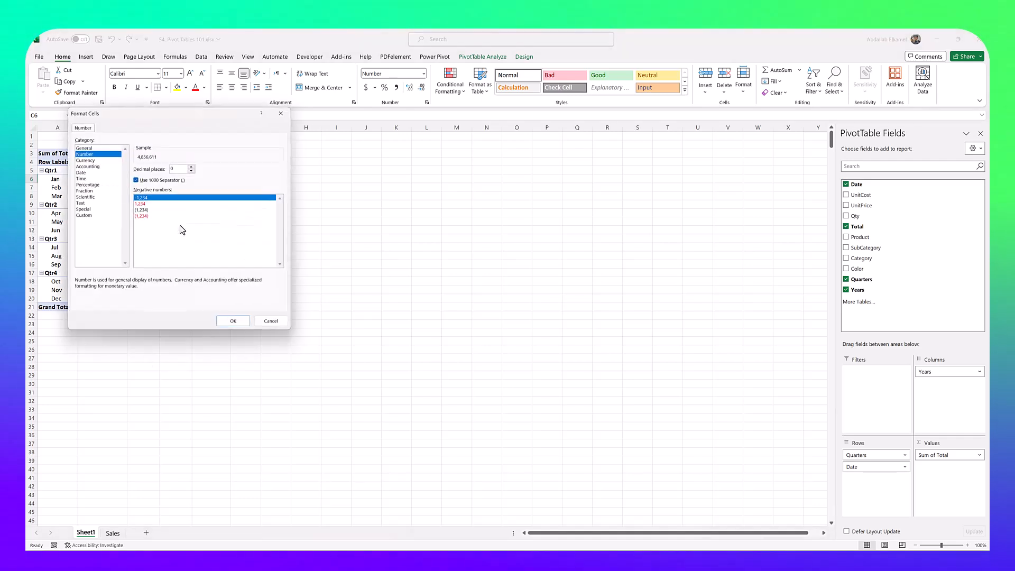
drag(179, 128, 362, 155)
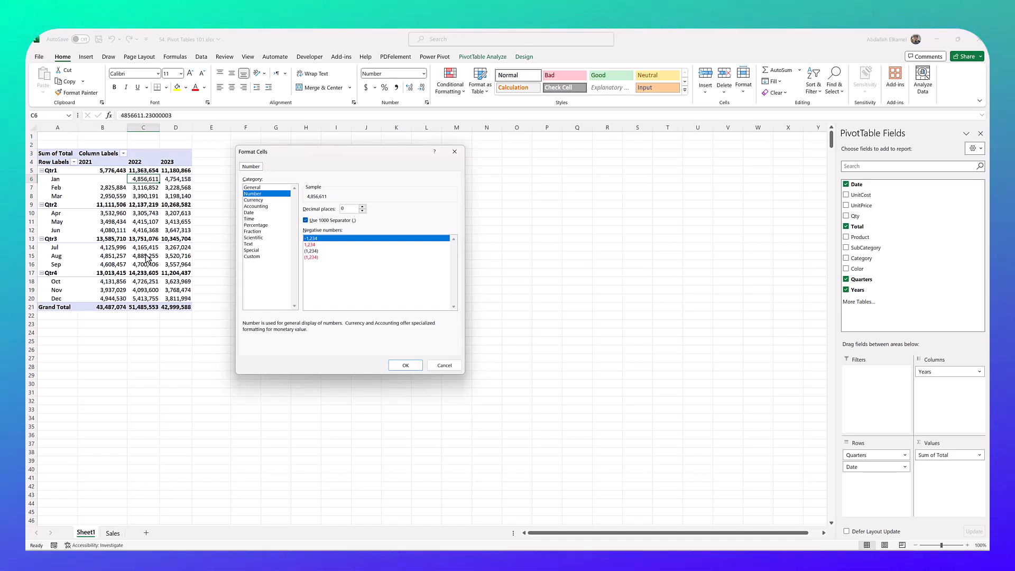
click(255, 256)
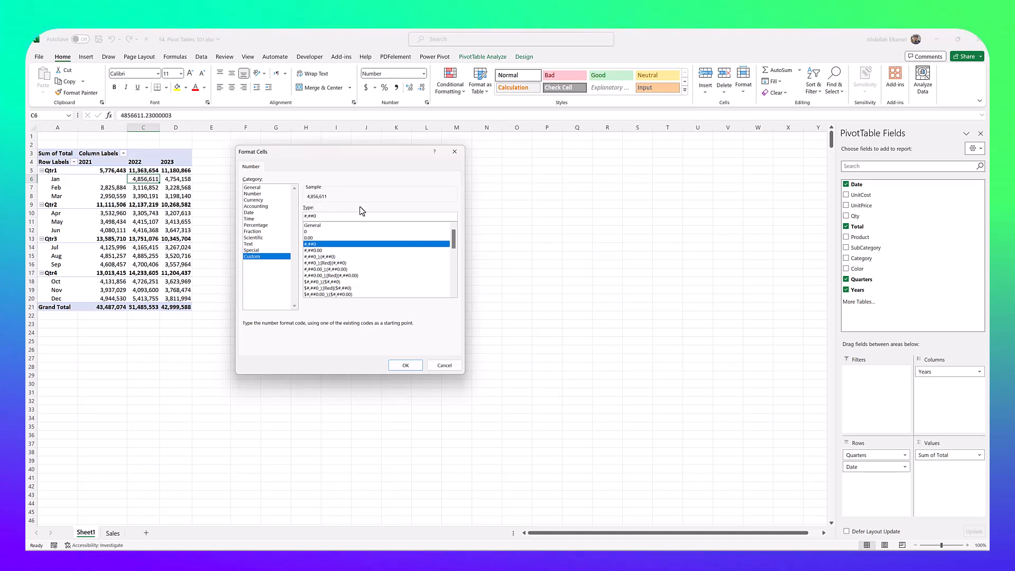
text(,)
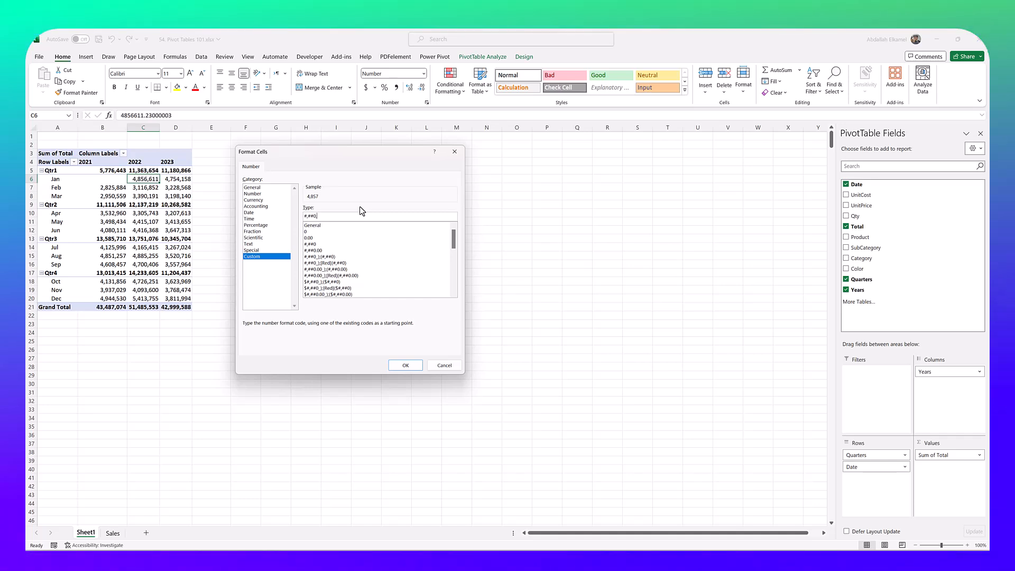
text(,)
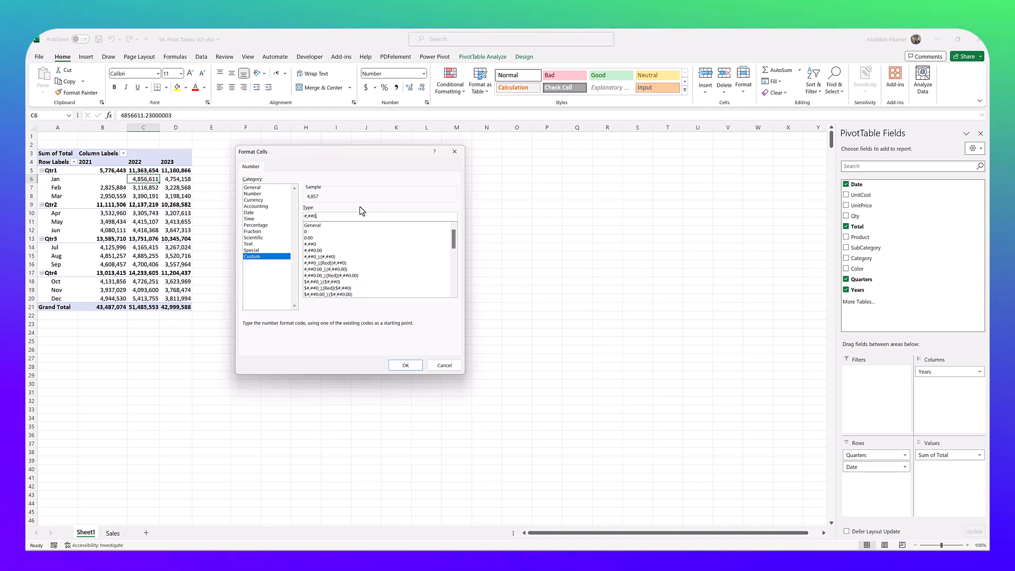
key(BackSpace)
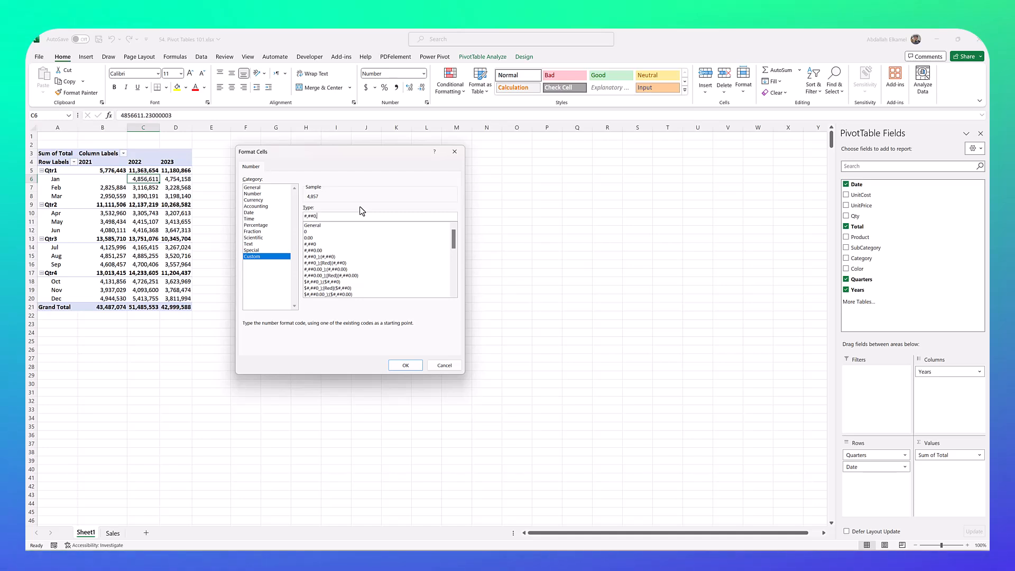
text(,,)
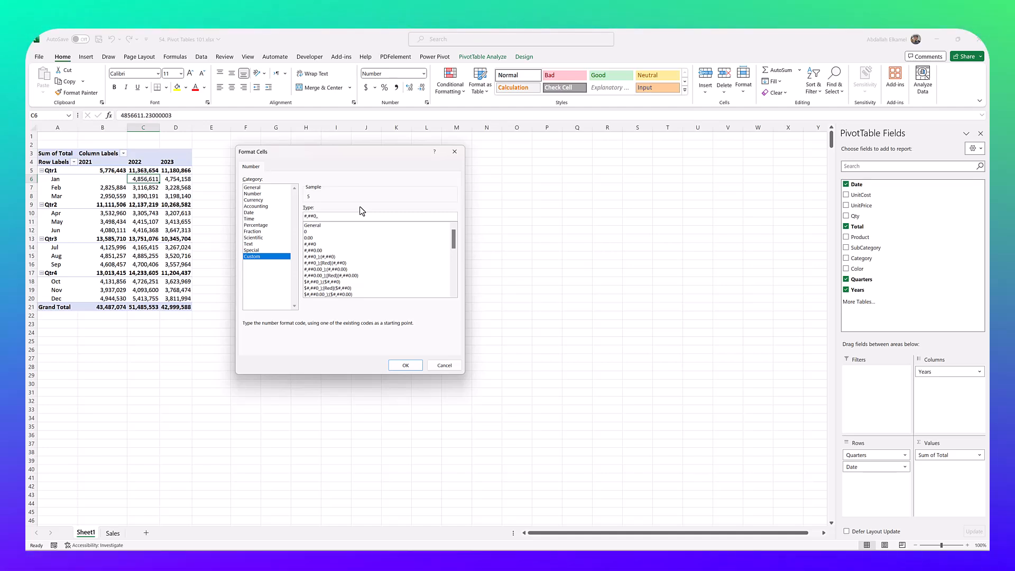
Extend the custom number format to #,##0.00,,"M" so the values show two decimals and an M suffix, and apply it
text(.00)
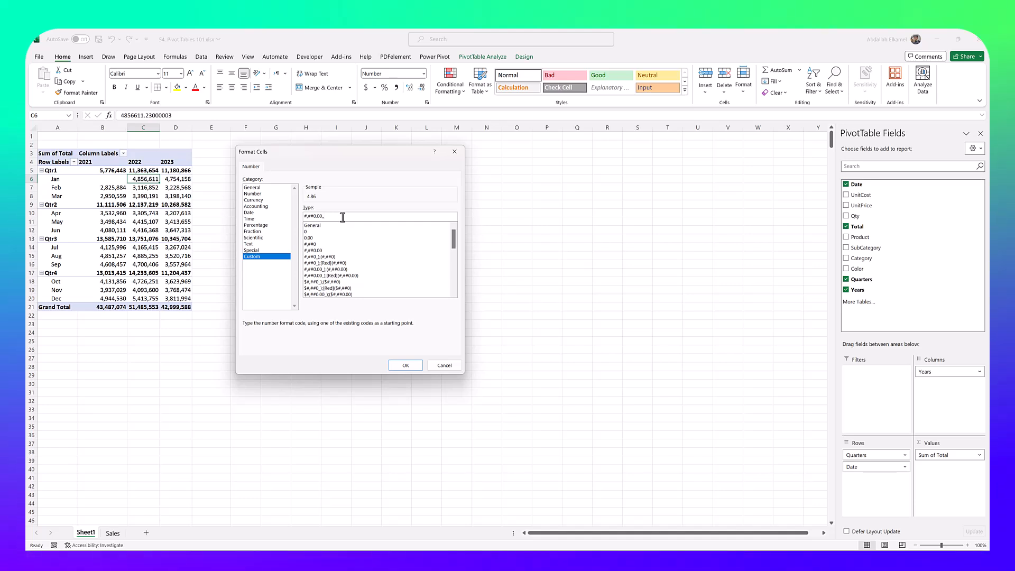
text(")
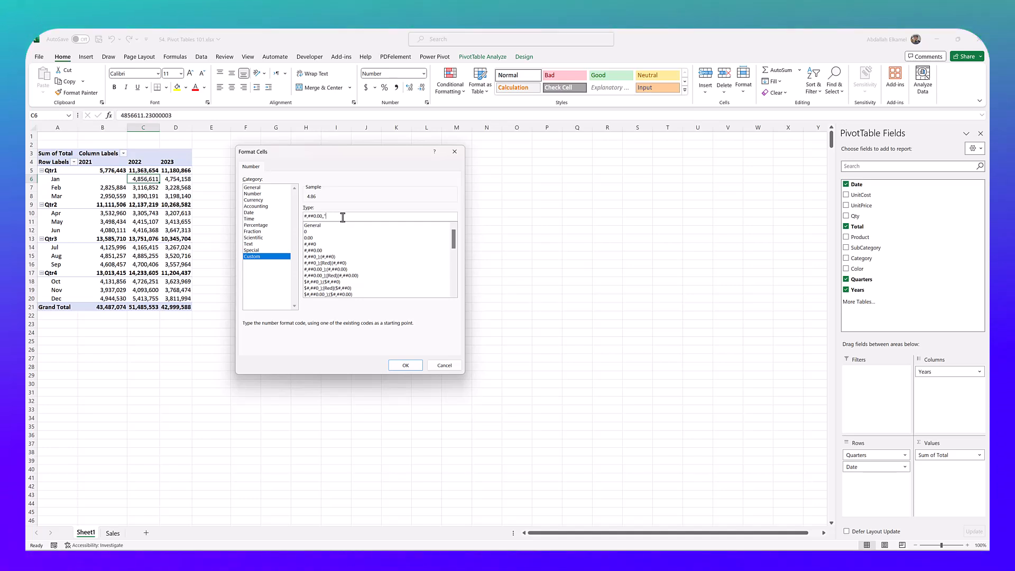
text(M)
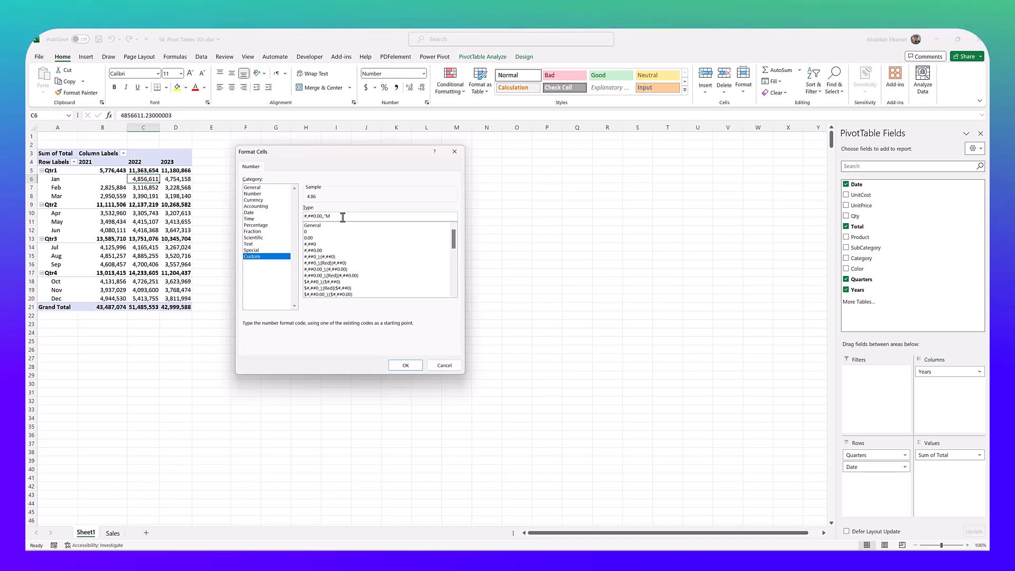
text(")
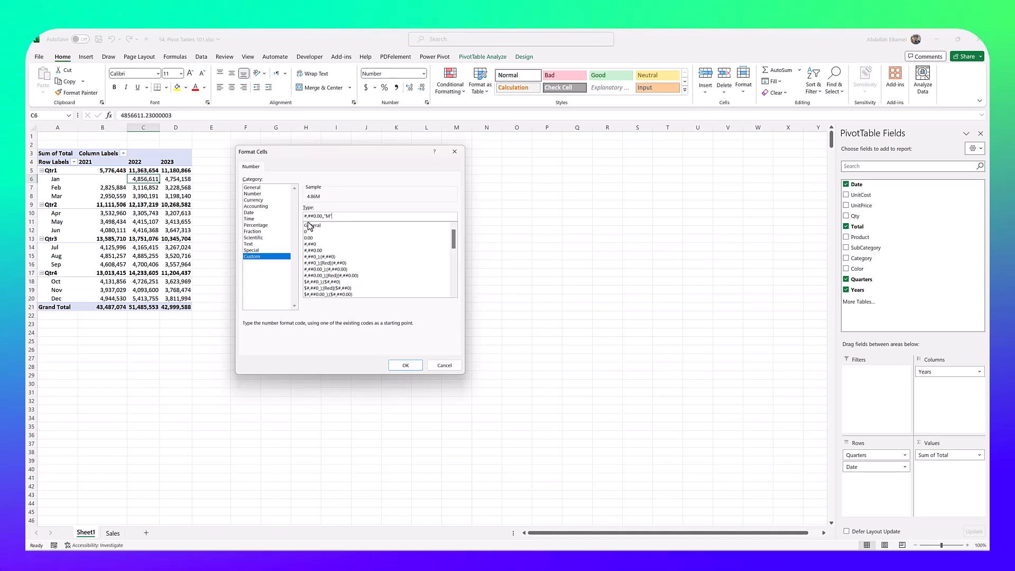
click(405, 365)
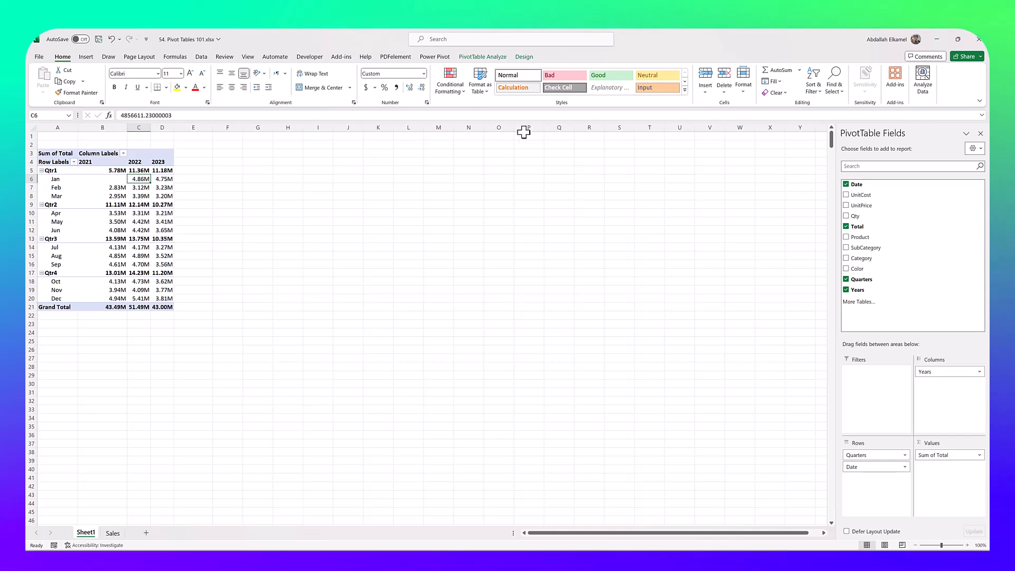
Switch the PivotTable's report layout to Tabular Form and hide the sheet's gridlines
click(524, 57)
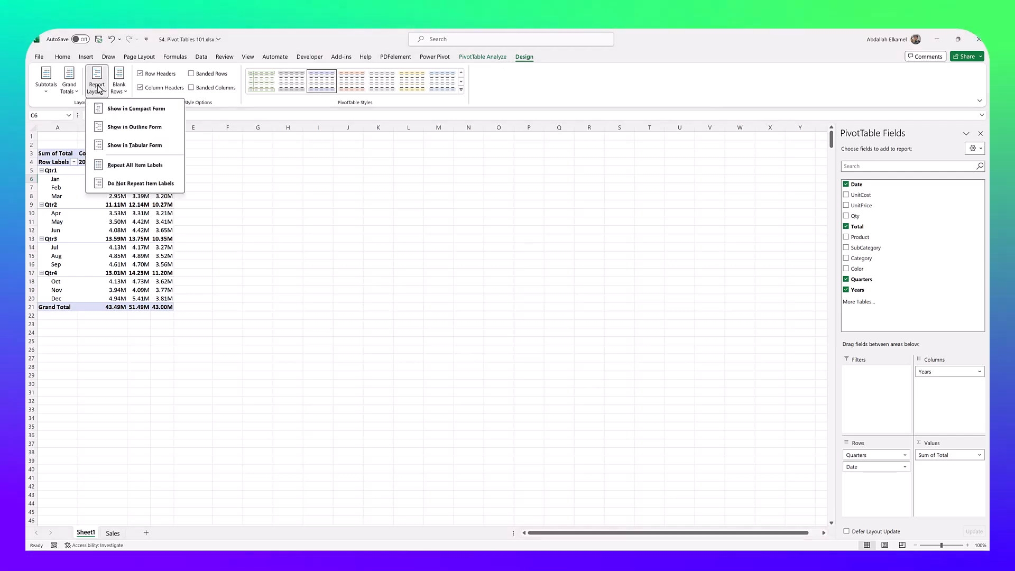
click(126, 146)
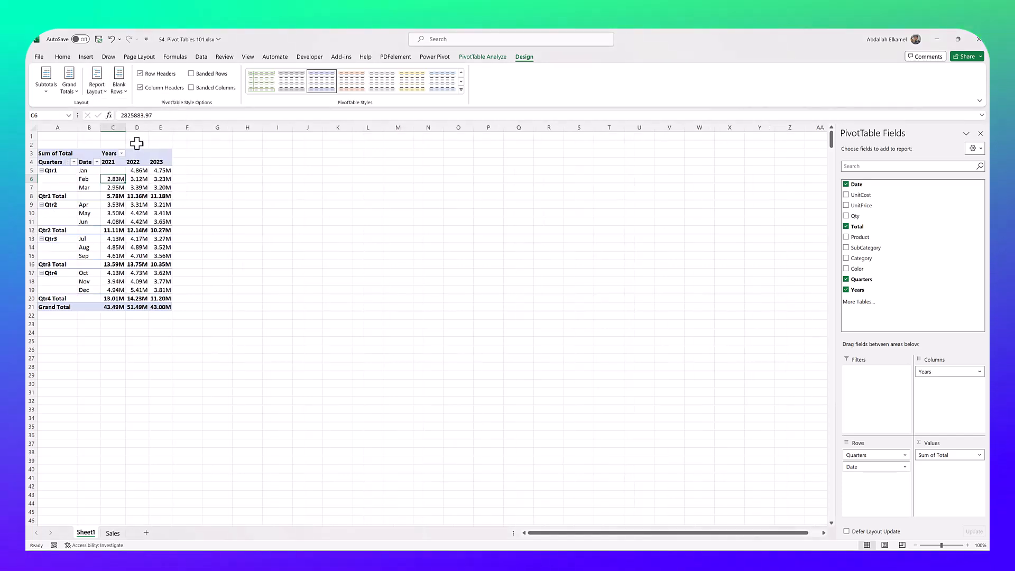
click(248, 56)
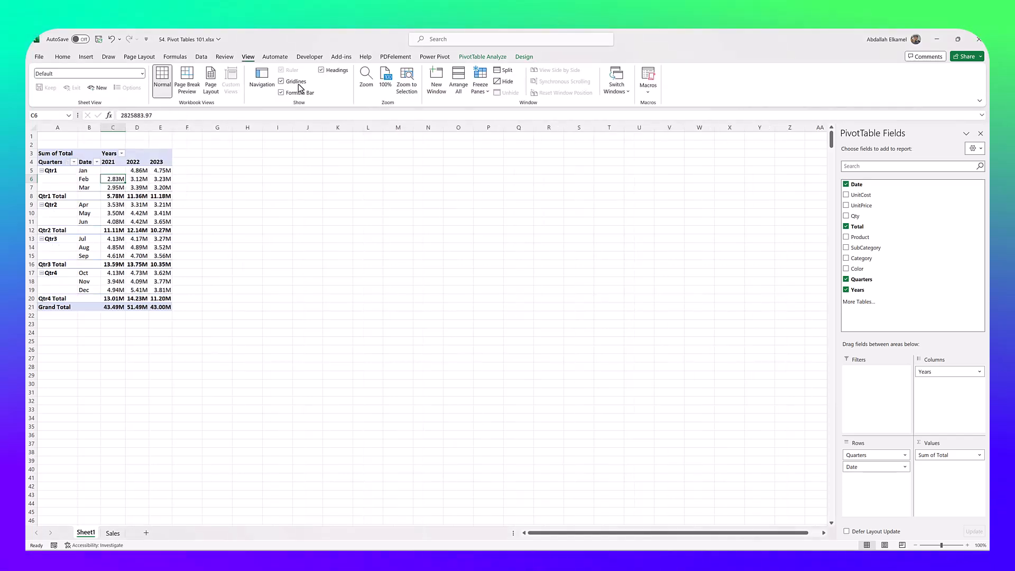
click(296, 82)
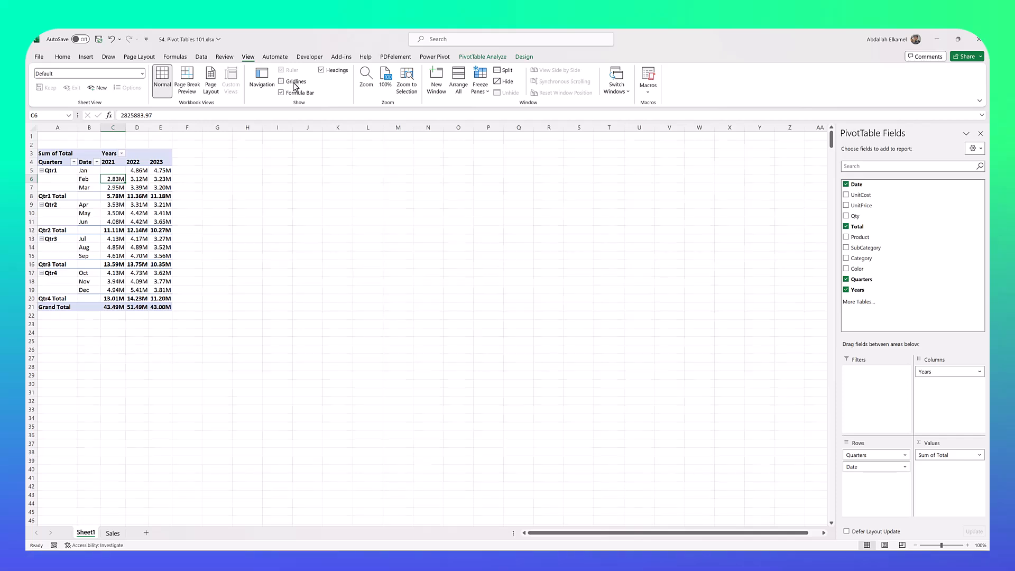
Widen columns A to E of the PivotTable to one equal width
click(52, 126)
drag(53, 123, 211, 132)
drag(358, 128, 144, 130)
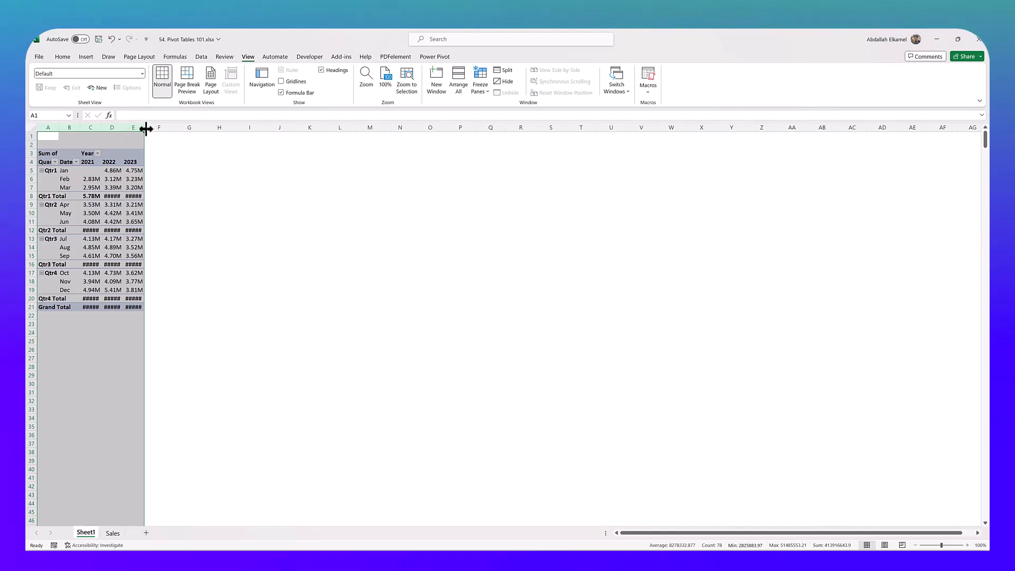
double_click(146, 129)
Hide the PivotTable's expand/collapse buttons and its field headers
click(160, 213)
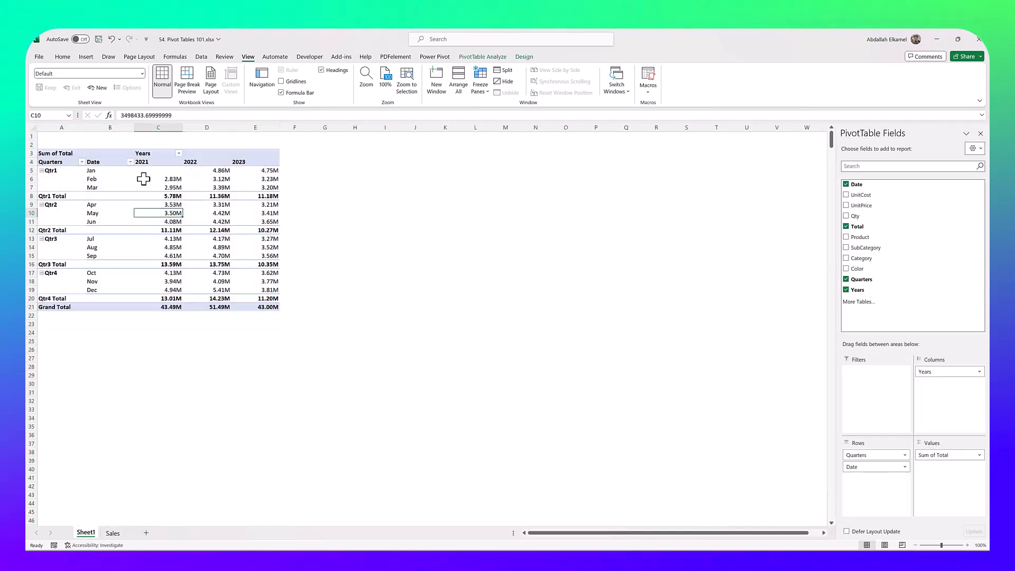
click(482, 57)
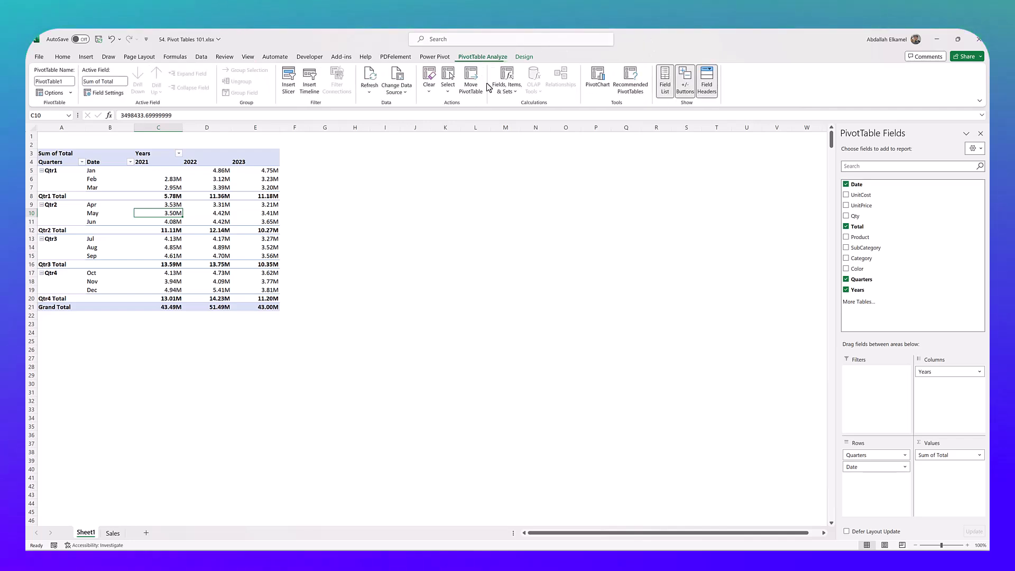
click(685, 85)
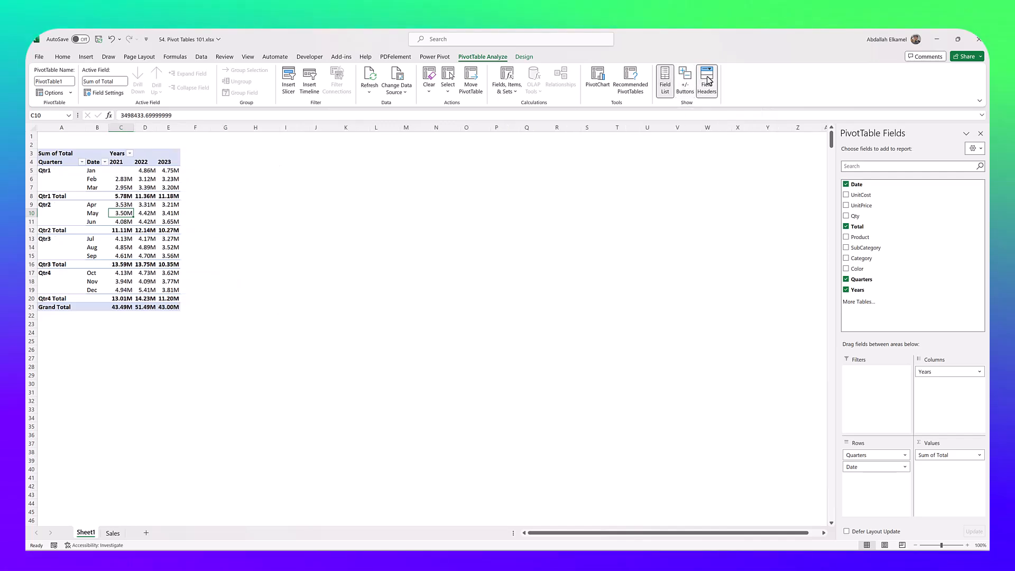
click(707, 80)
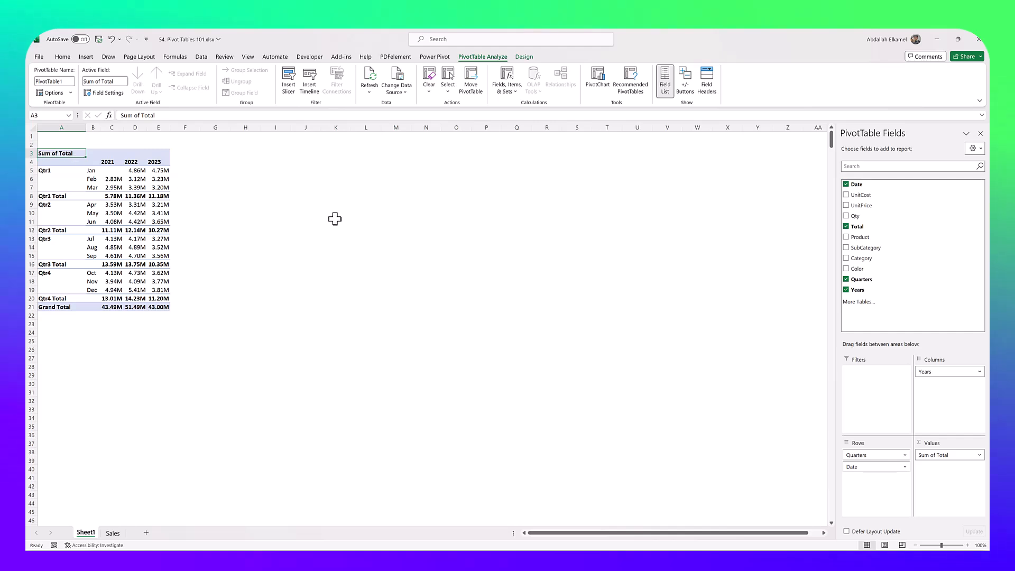
Rename the Sum of Total value field in cell A3 to Total Sales
text(Total)
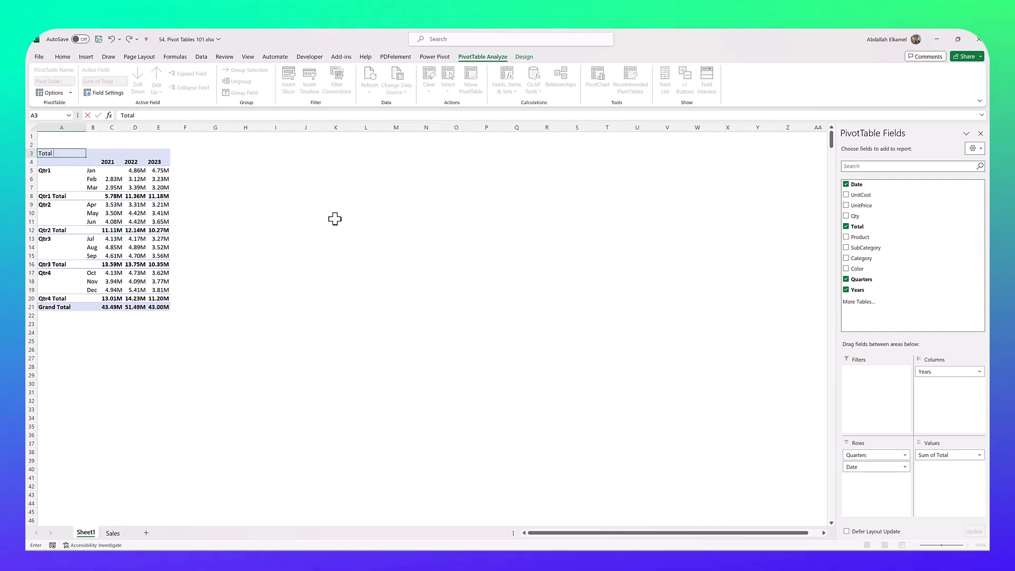
text( Sales)
key(Return)
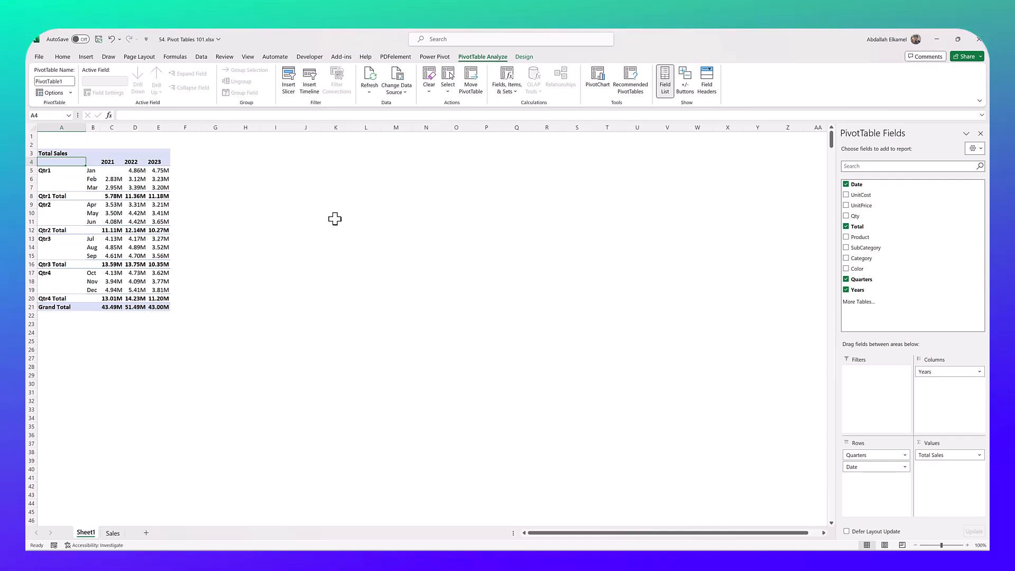
Set the width of columns B to E to 10
drag(97, 128, 150, 134)
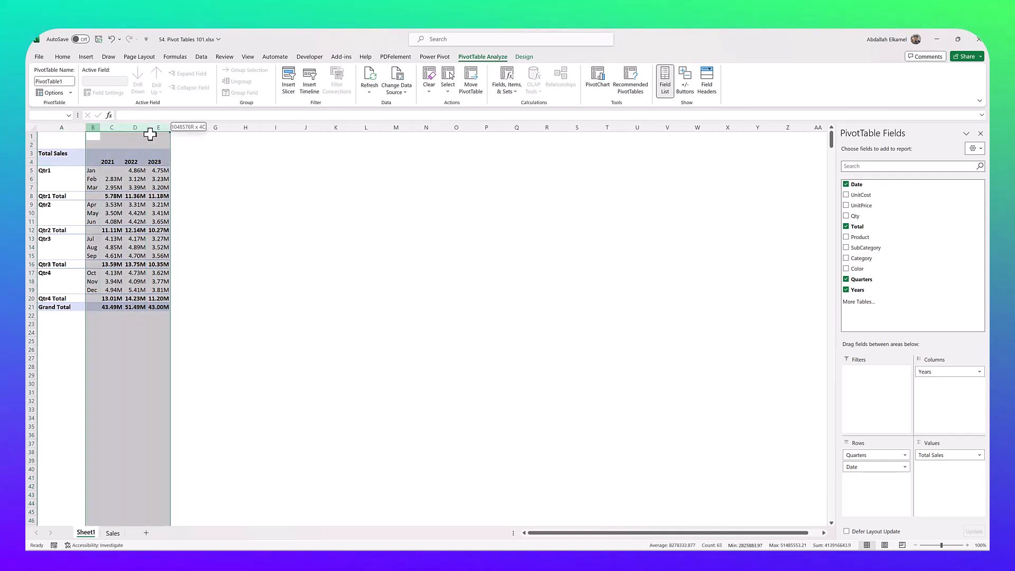
right_click(146, 242)
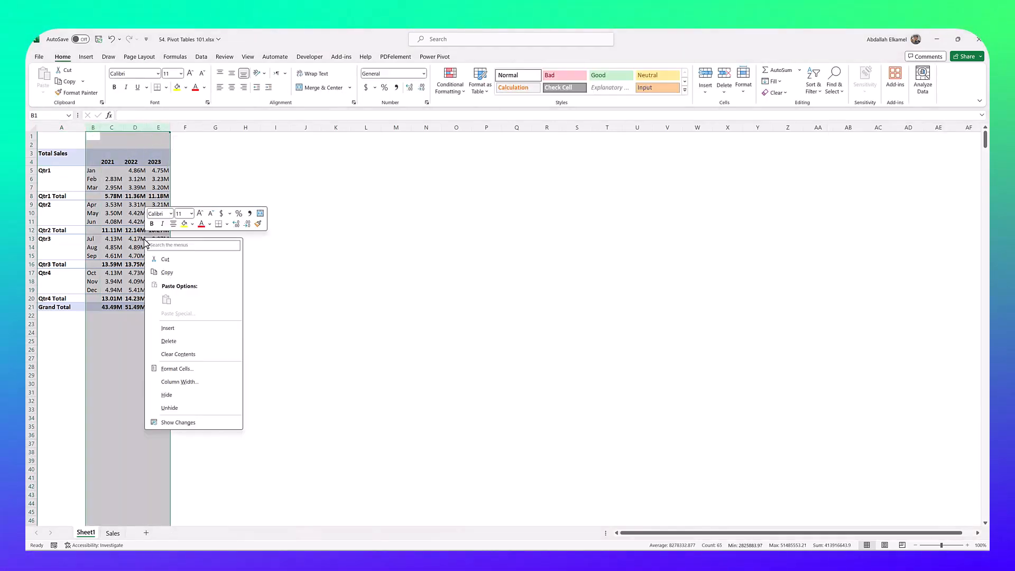
click(179, 382)
text(10)
key(Return)
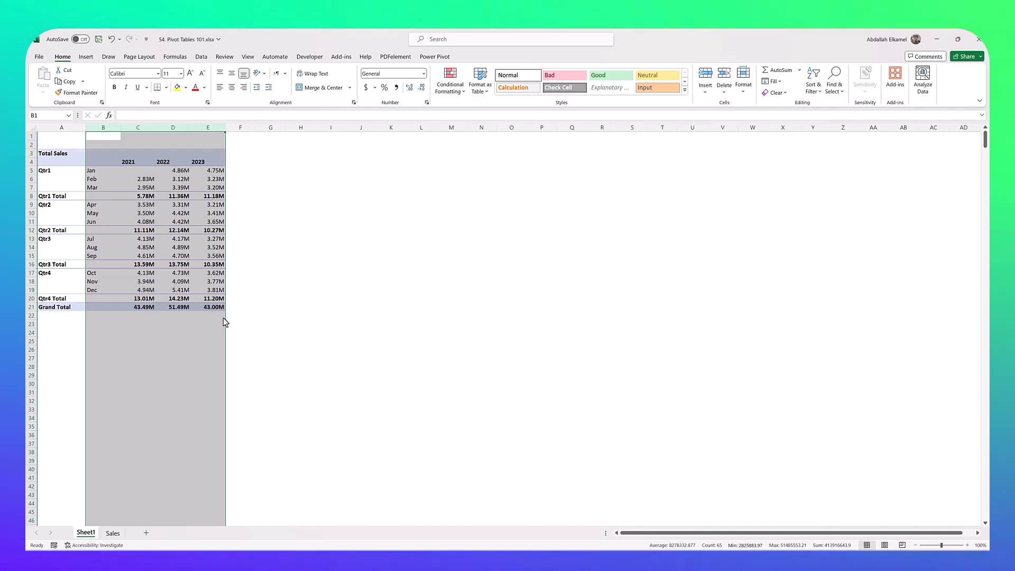
click(112, 183)
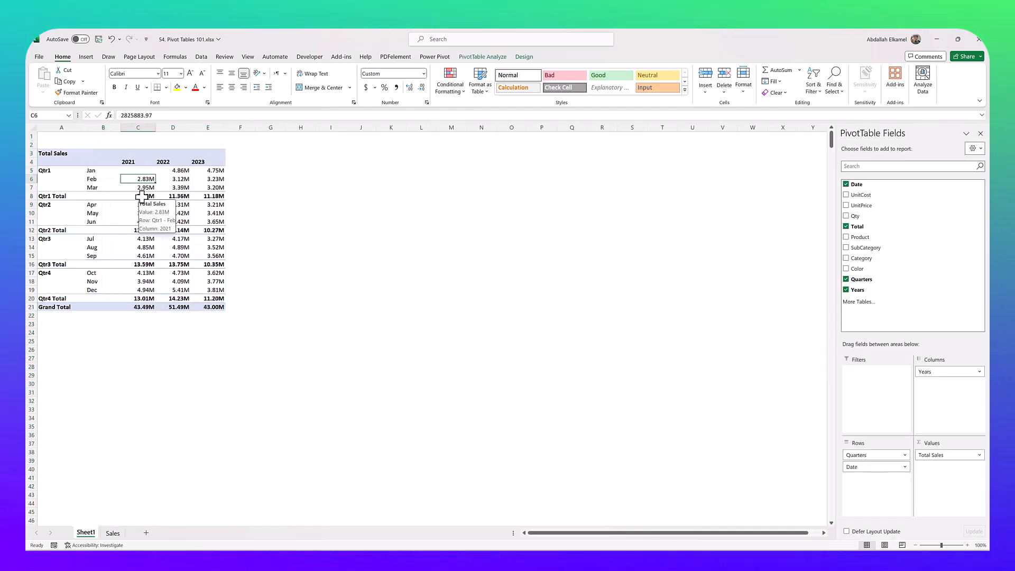
Enable merging and centering of cells with labels in the PivotTable options, and widen column A slightly
right_click(62, 214)
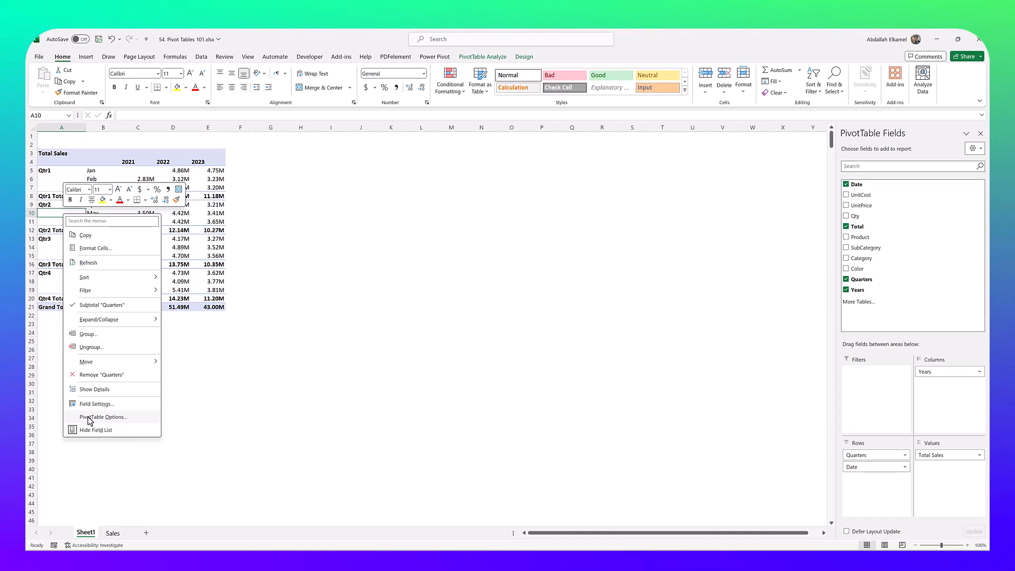
click(105, 417)
drag(139, 311, 443, 250)
click(372, 297)
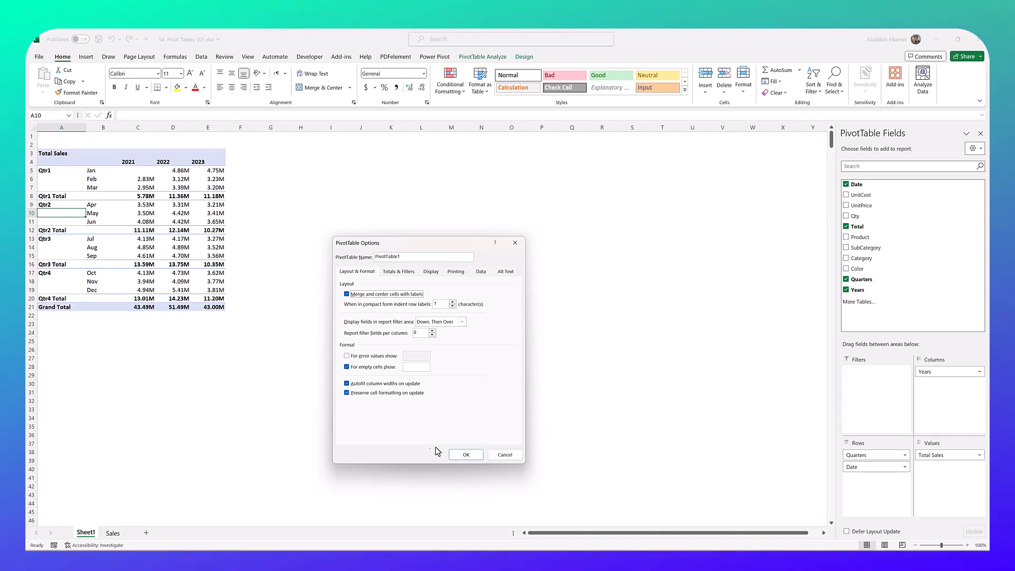
click(458, 456)
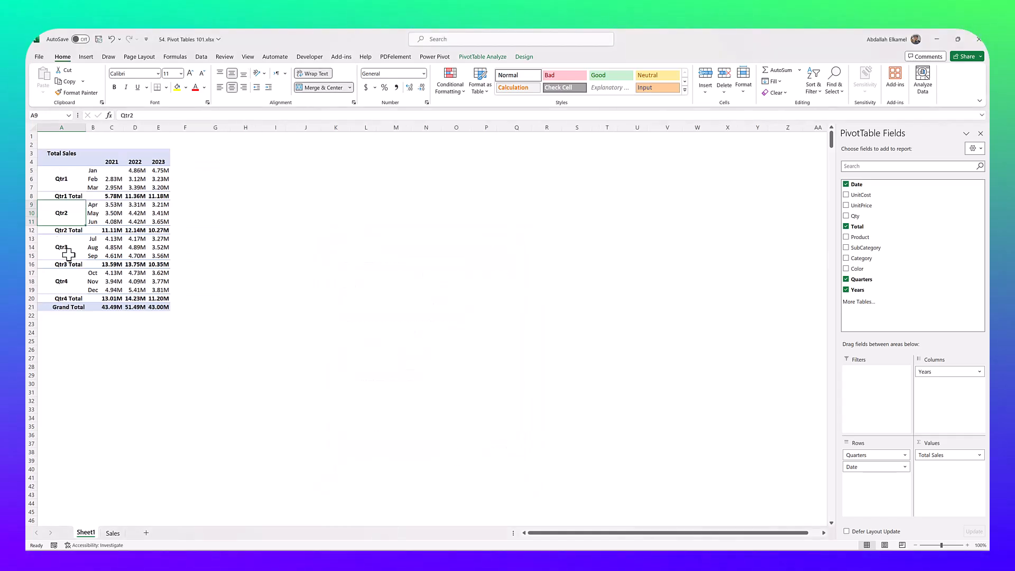
drag(88, 124, 104, 126)
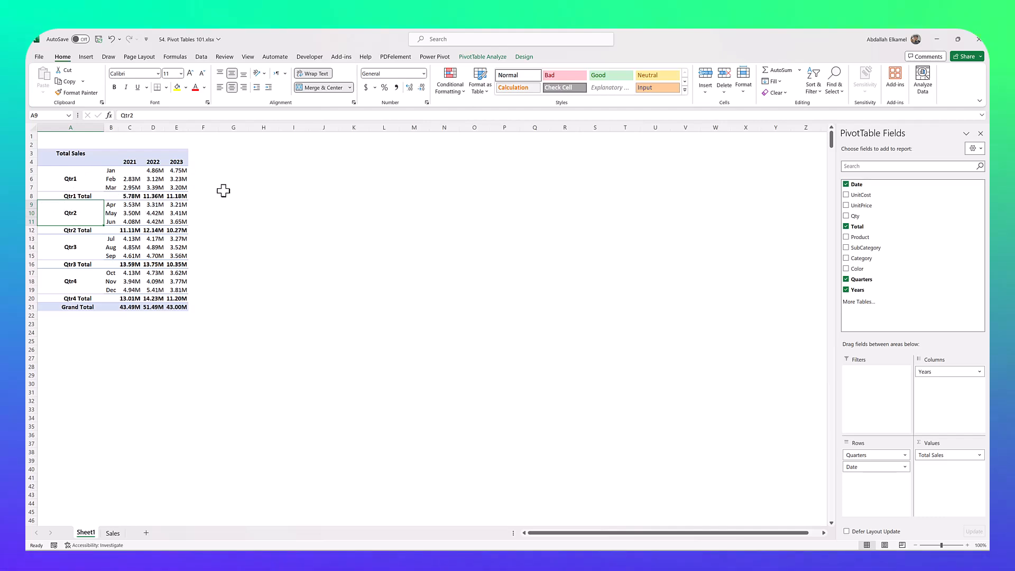
Insert a blank line after each quarter item in the PivotTable
click(523, 57)
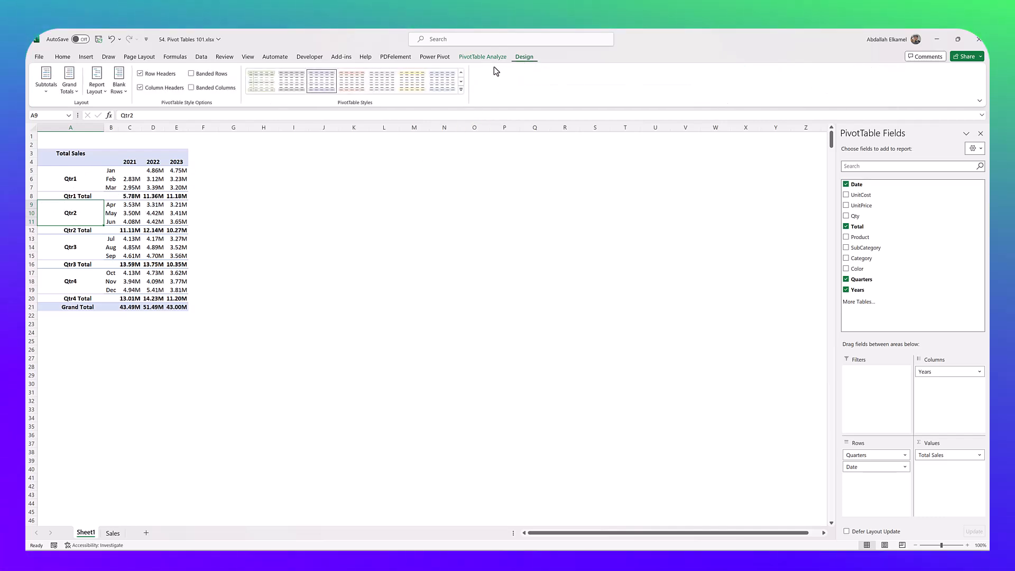
click(119, 81)
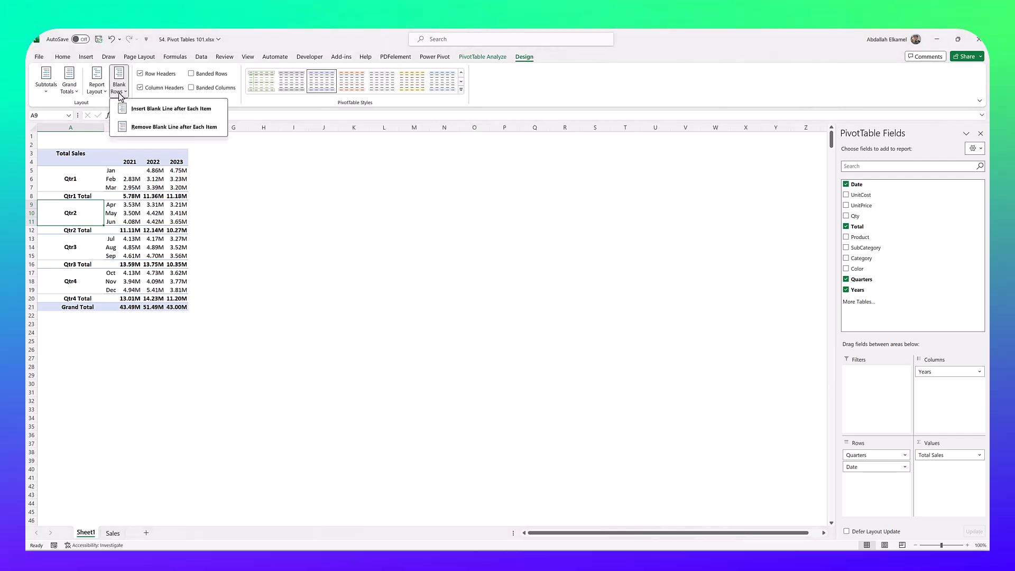
click(150, 109)
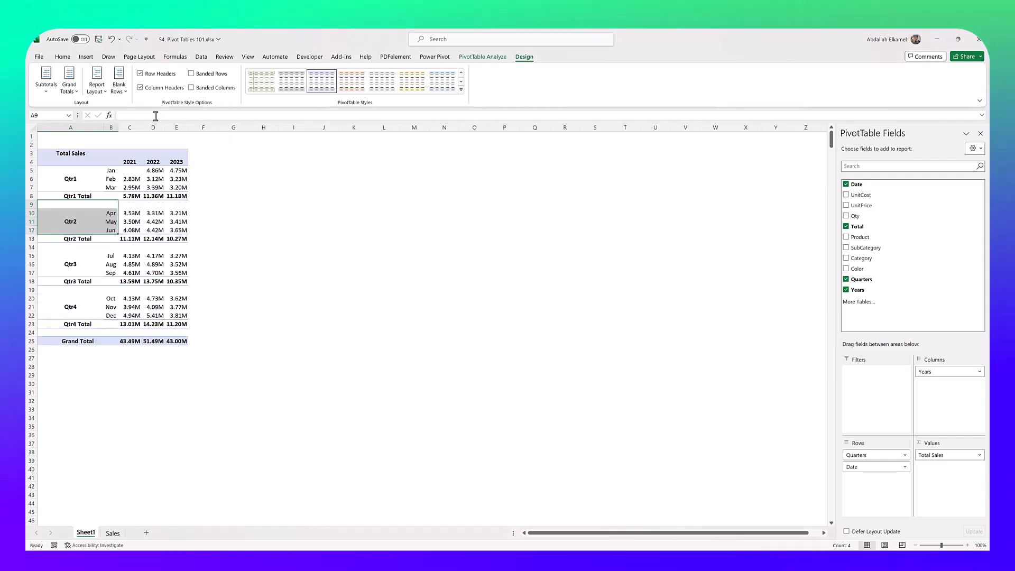
Turn on banded rows and apply the gray PivotTable style from the second row of the Light group
click(151, 222)
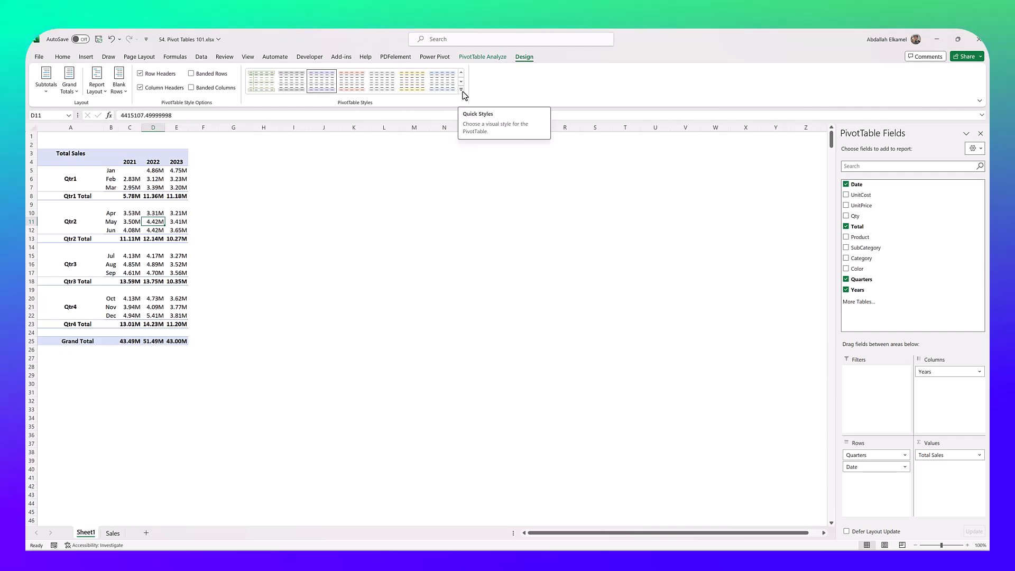
click(191, 74)
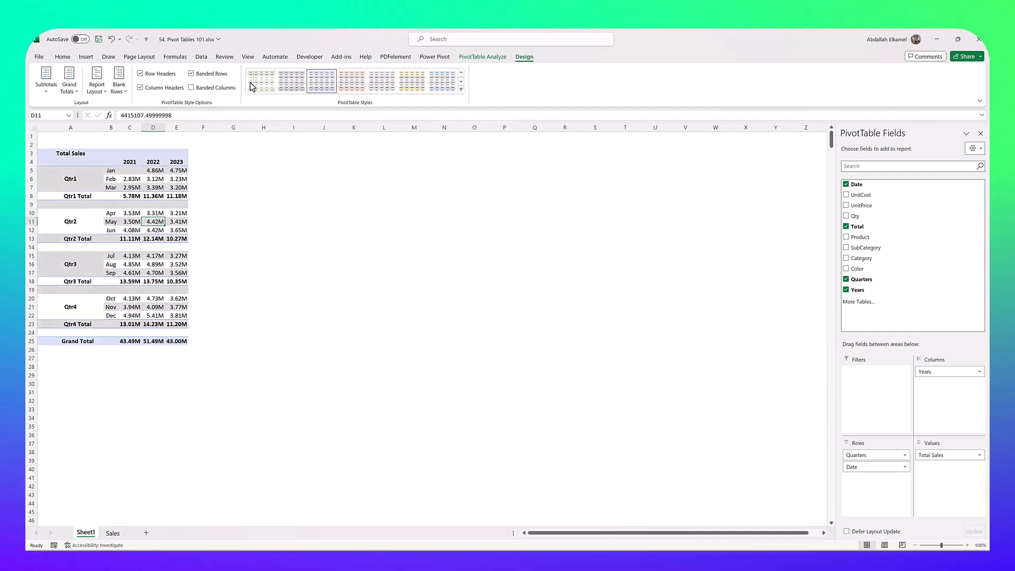
click(461, 90)
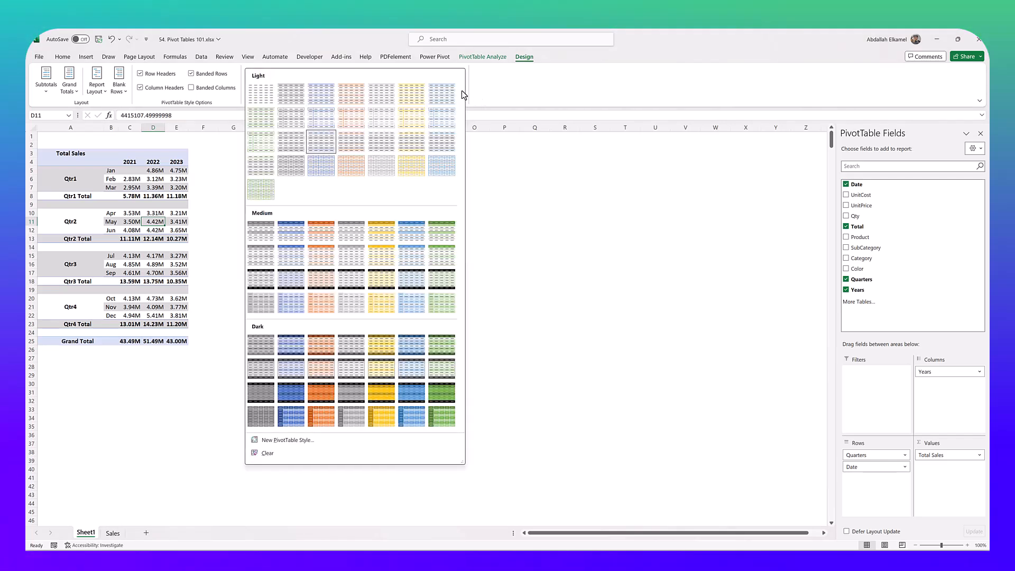
click(286, 120)
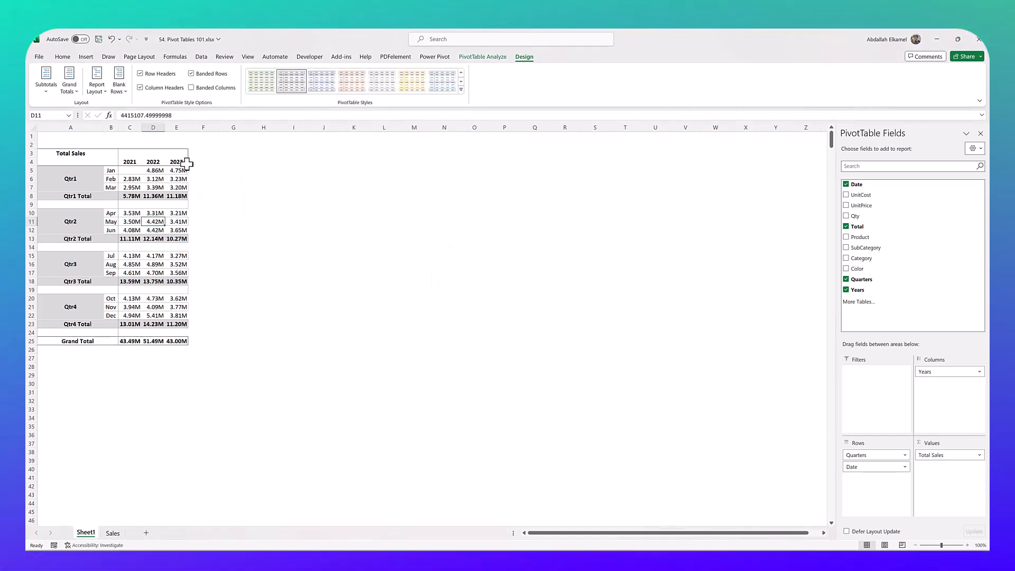
Set the width of the year columns C to E to 10
drag(131, 127, 177, 127)
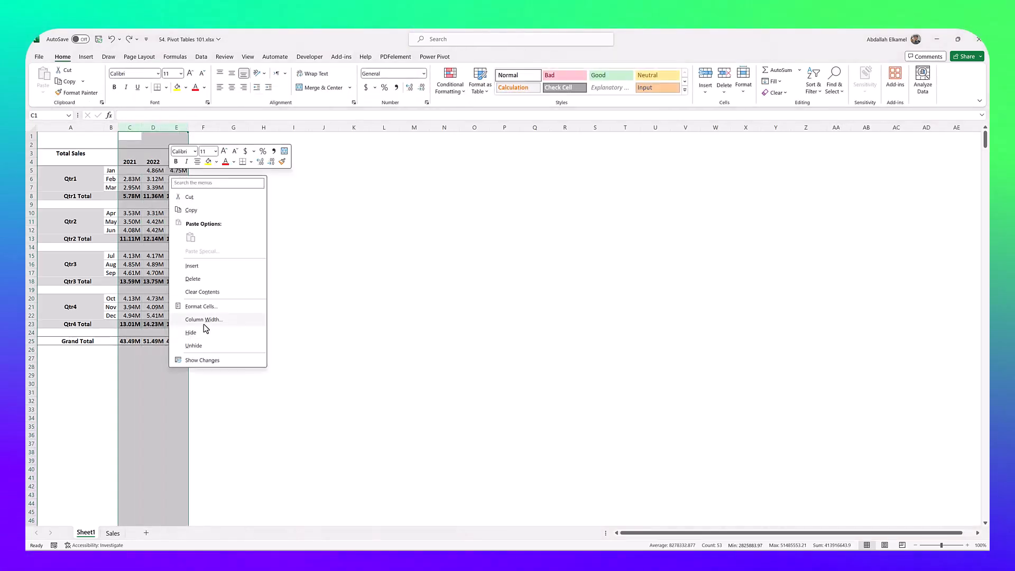
click(205, 320)
text(10)
key(Return)
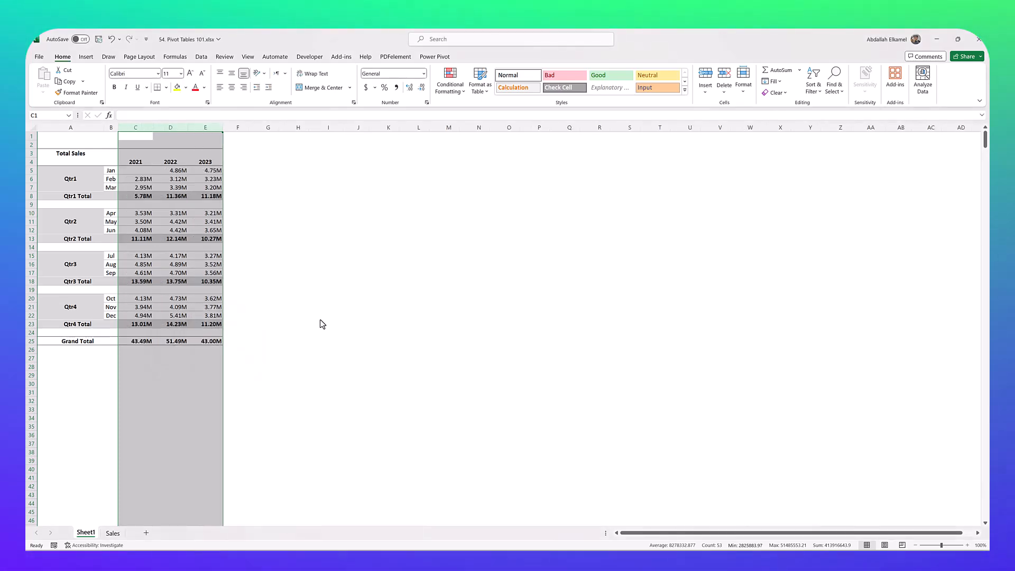
Turn off autofitting of column widths on update in the PivotTable options
click(166, 237)
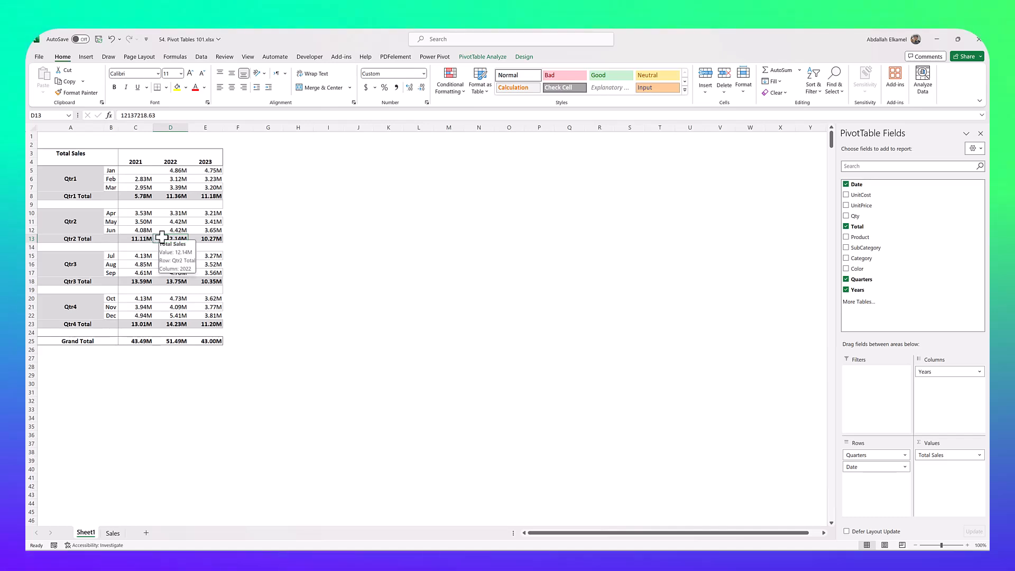
right_click(162, 238)
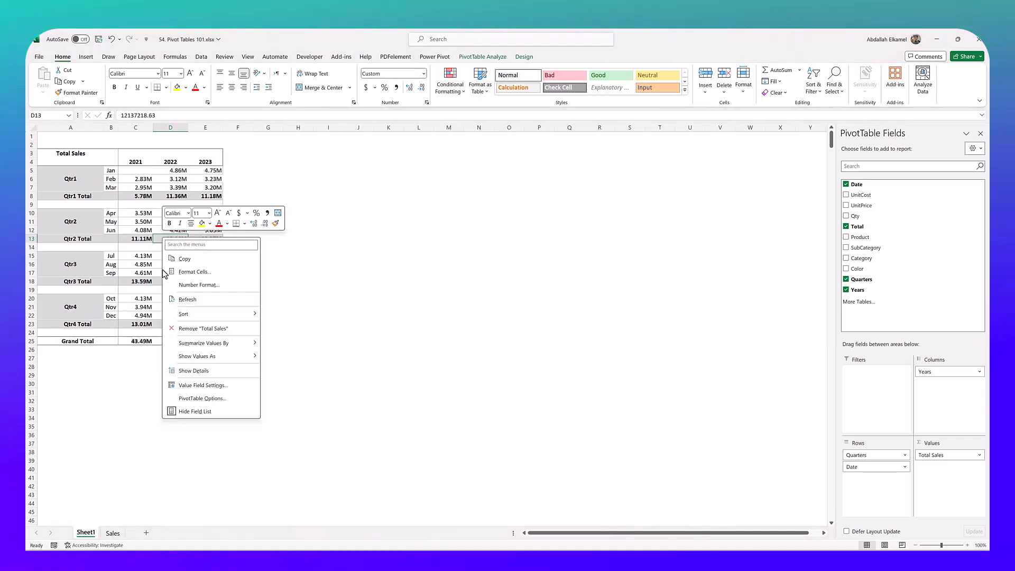
click(232, 398)
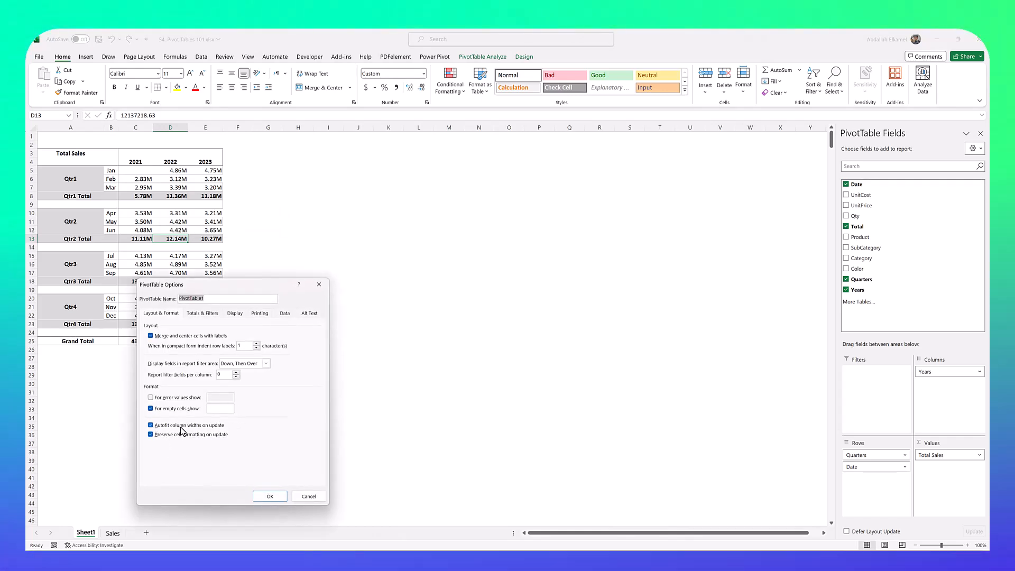
click(211, 426)
click(267, 495)
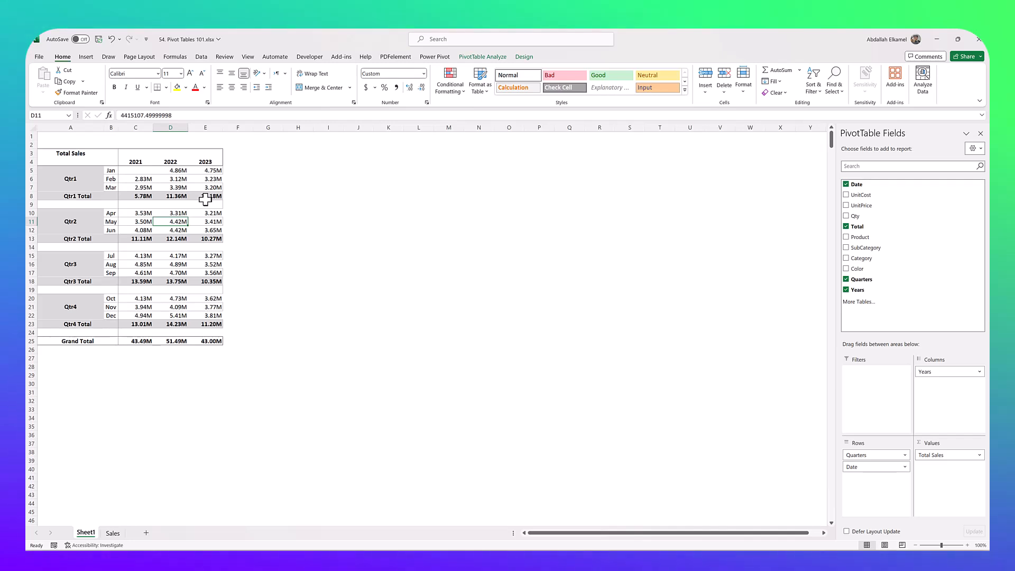
mouse_move(205, 199)
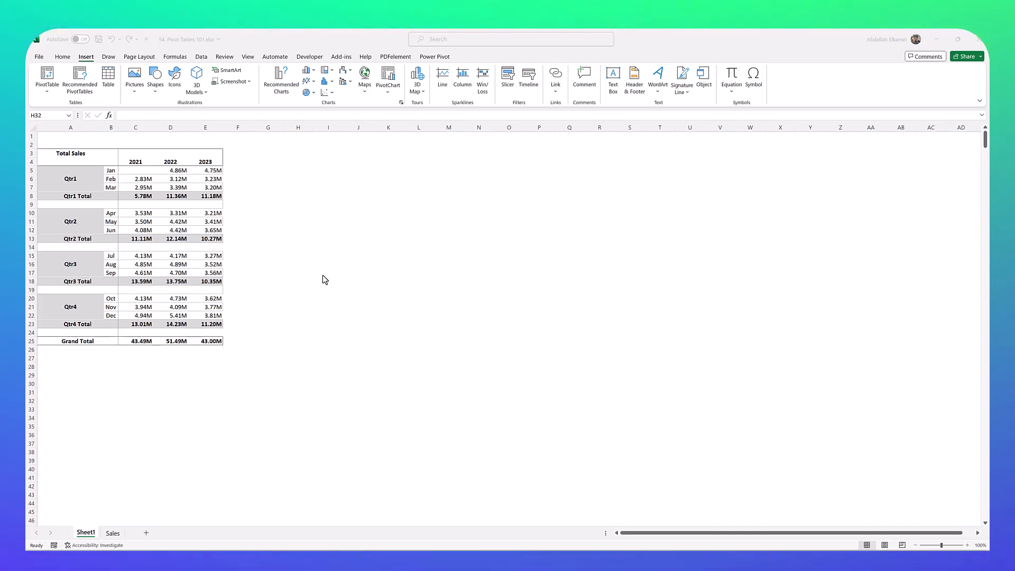
Add the Total field to the PivotTable values a second time, below Total Sales
click(157, 197)
click(184, 198)
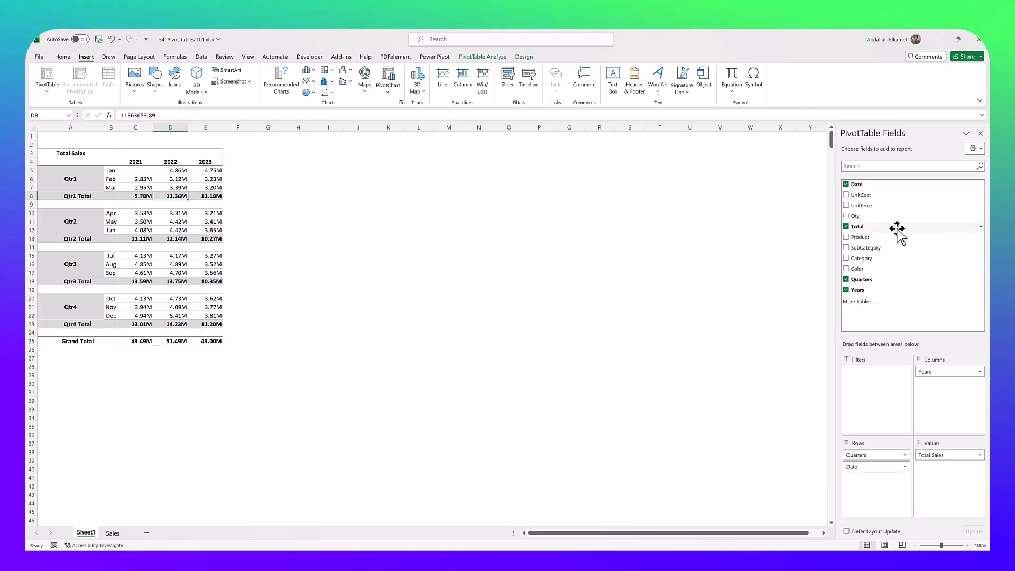
drag(897, 228, 935, 476)
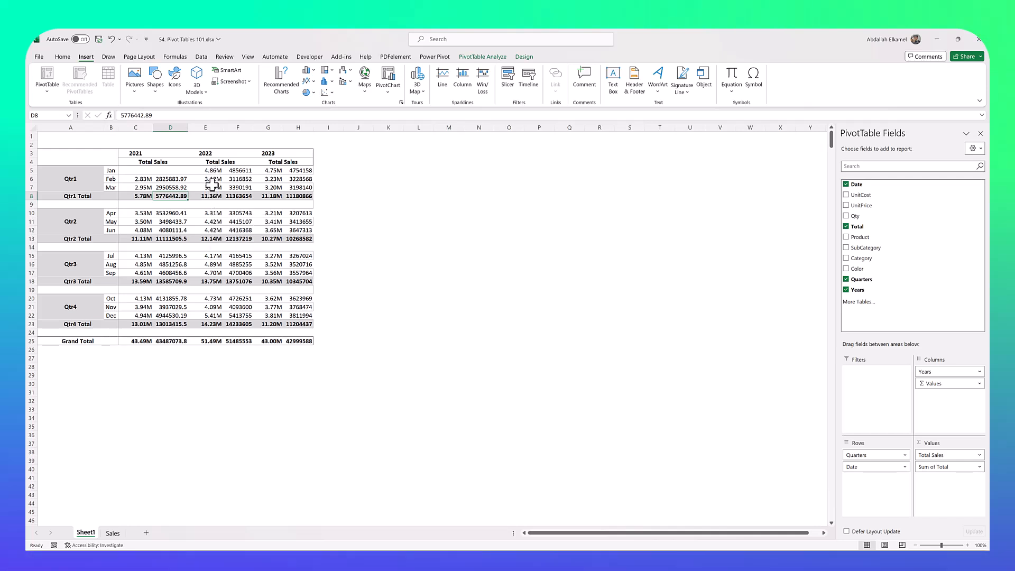
Show the Sum of Total values as % Difference From, with Years as base field and (previous) as base item
click(241, 170)
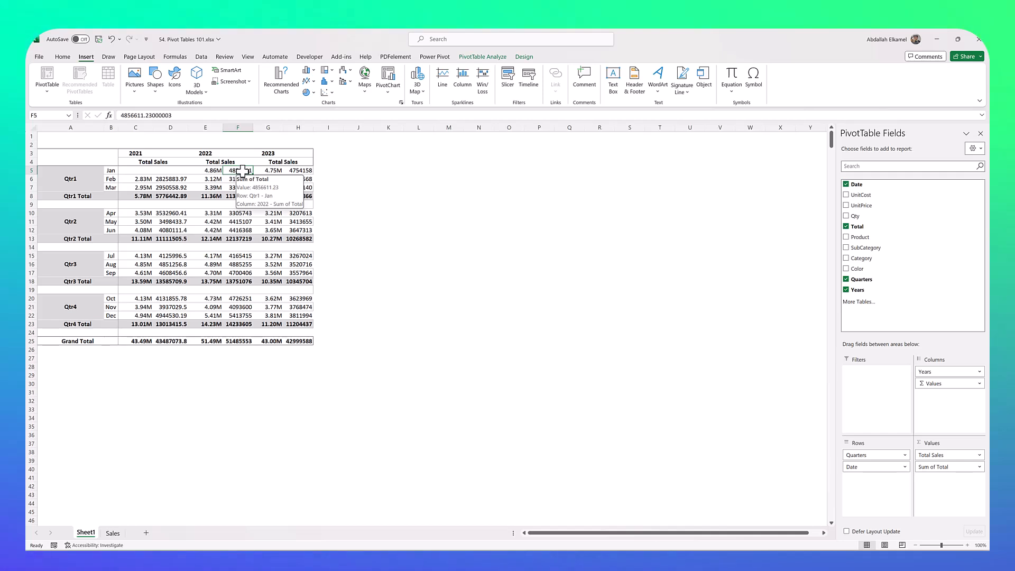
right_click(235, 224)
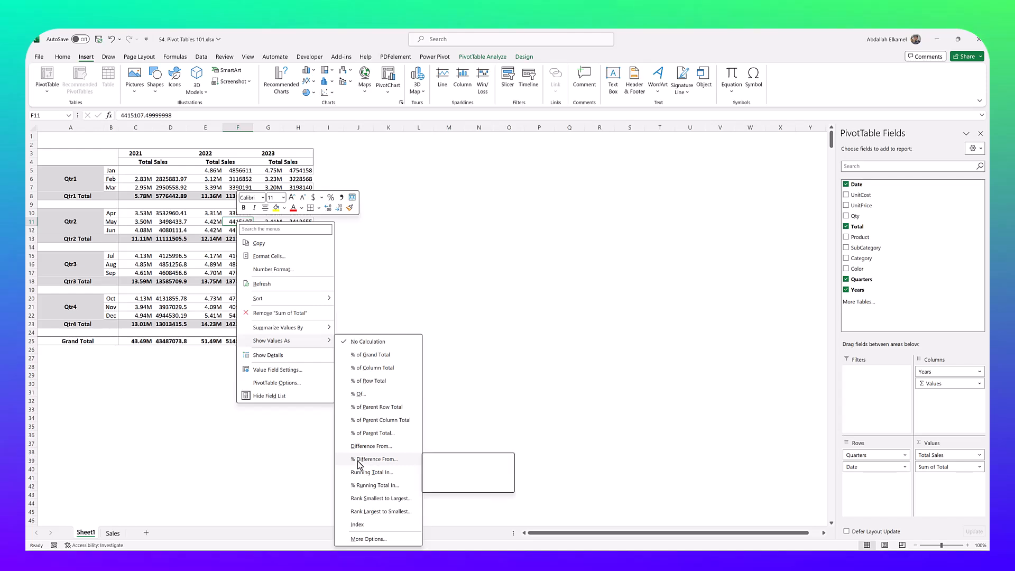
click(375, 461)
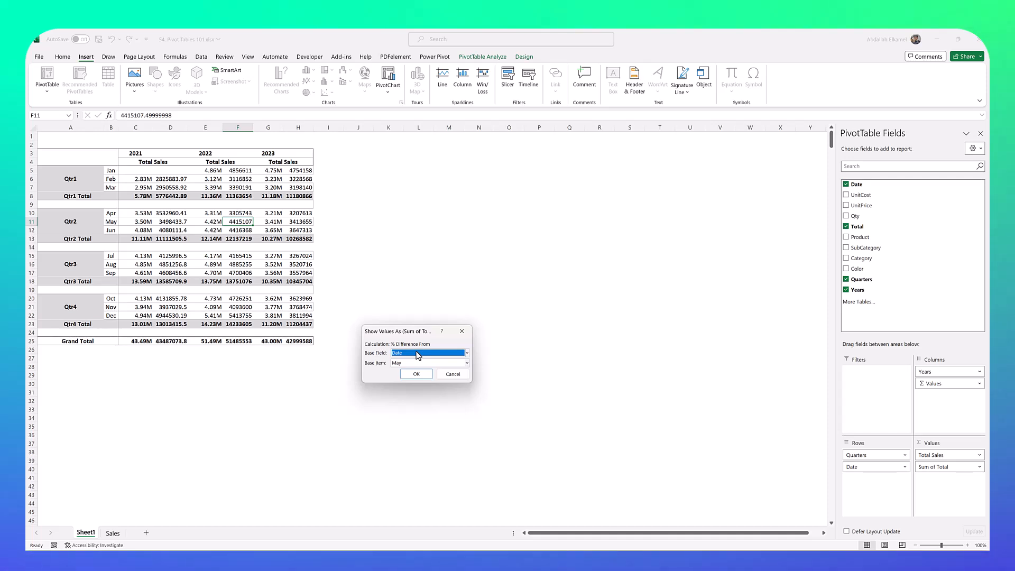
click(417, 353)
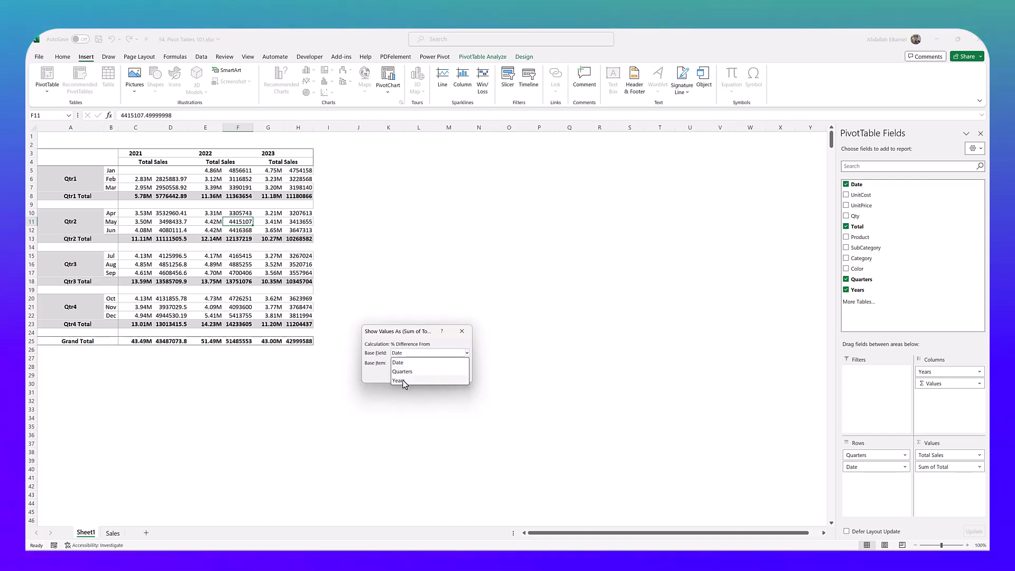
click(403, 380)
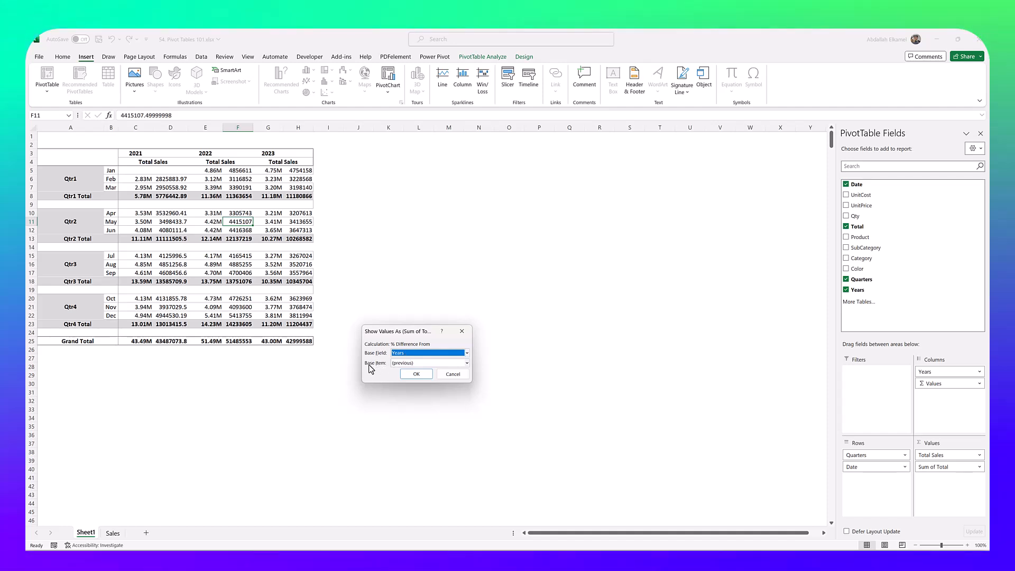
click(412, 364)
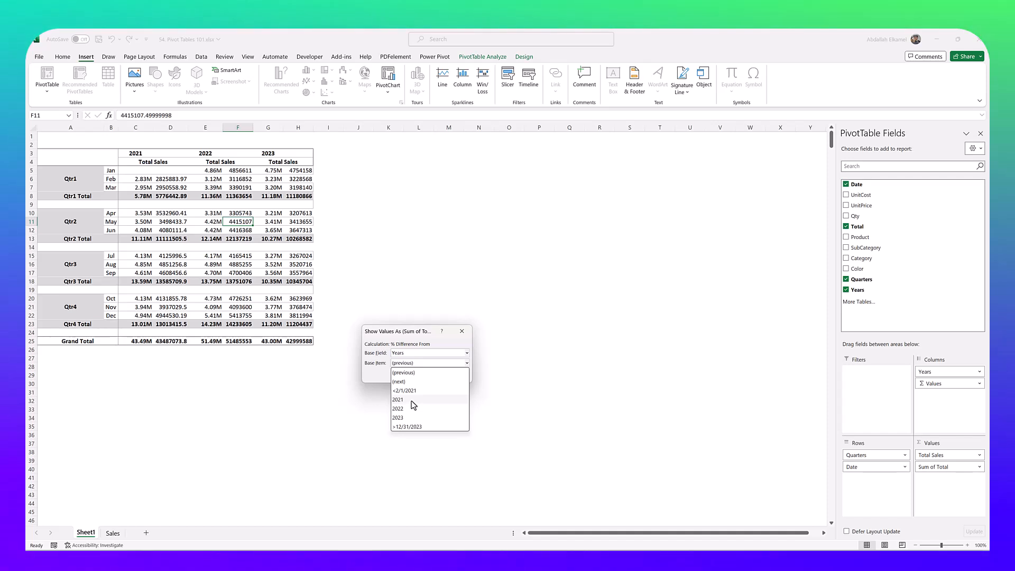
click(370, 357)
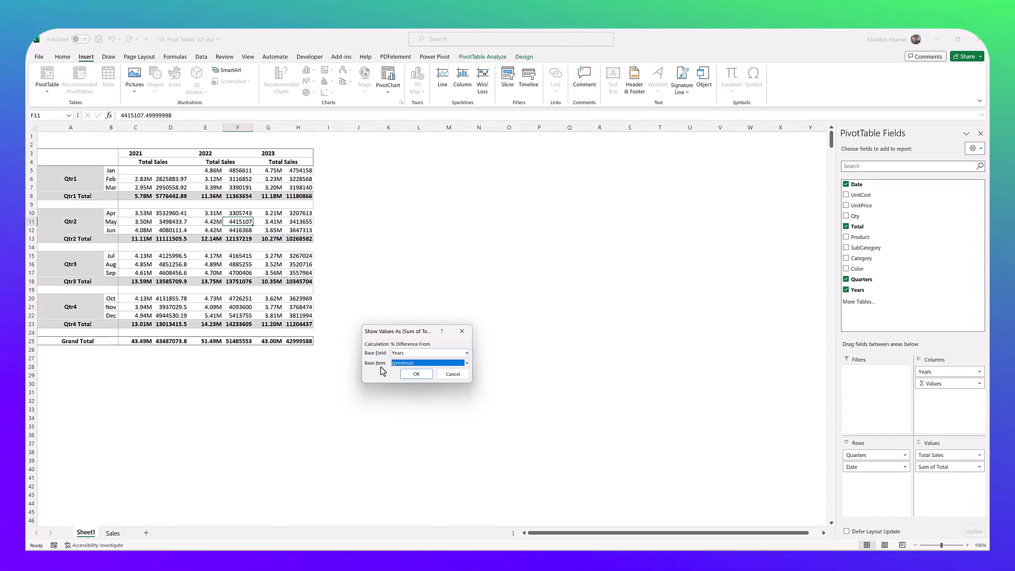
click(408, 374)
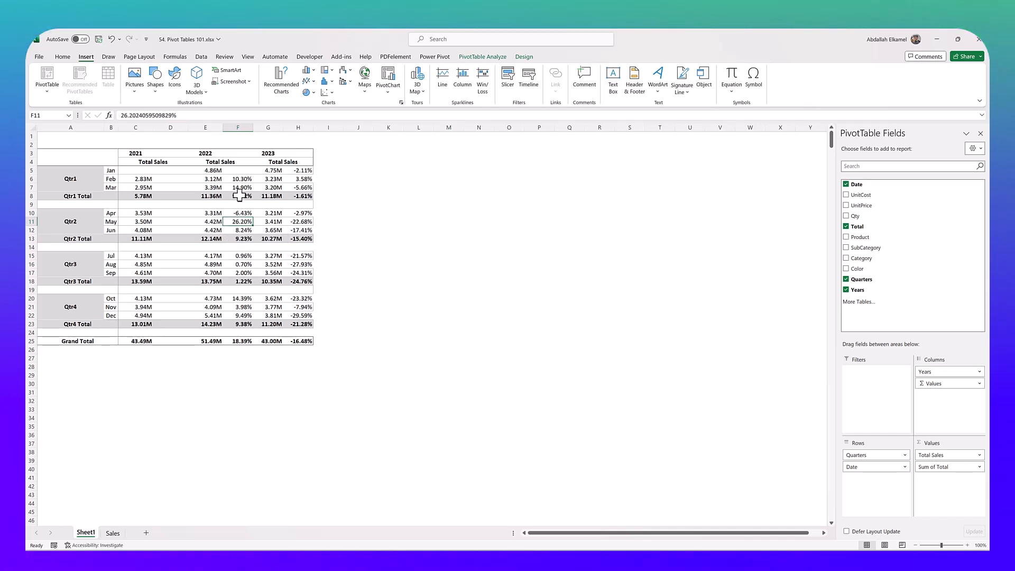
Apply the custom number format +0.00%;-0.00% to the Sum of Total percentage field
mouse_move(238, 301)
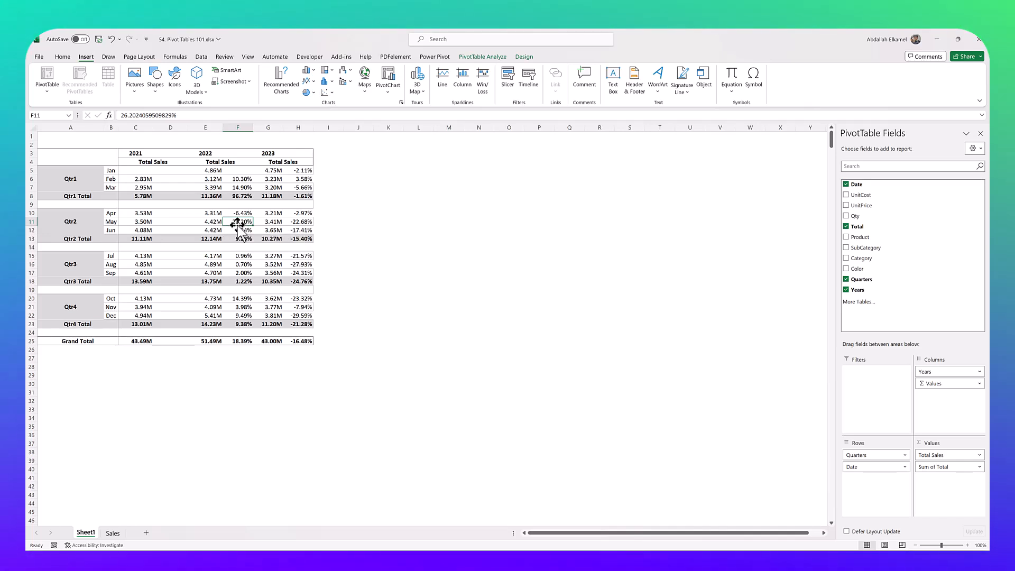
mouse_move(233, 221)
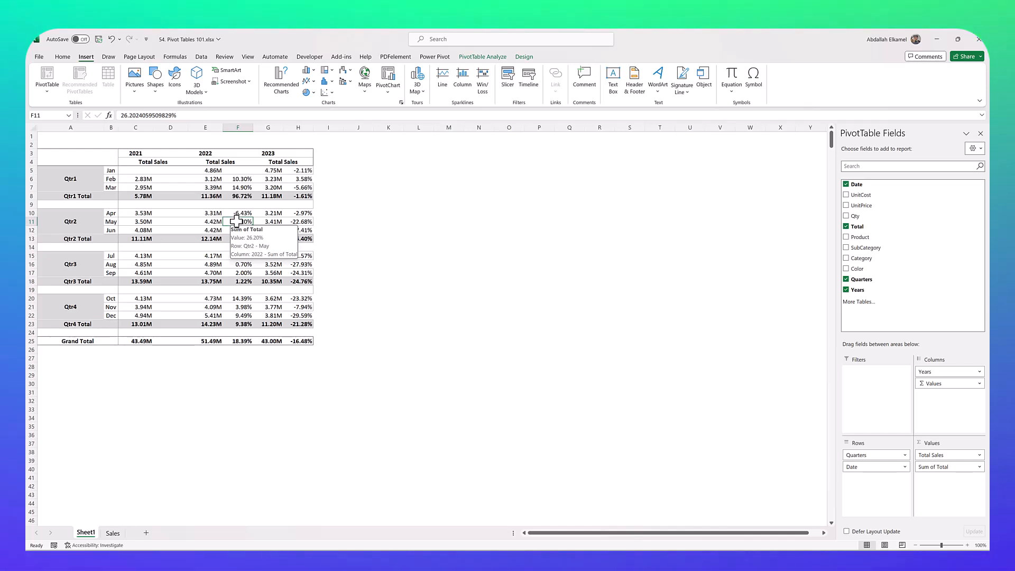
right_click(236, 222)
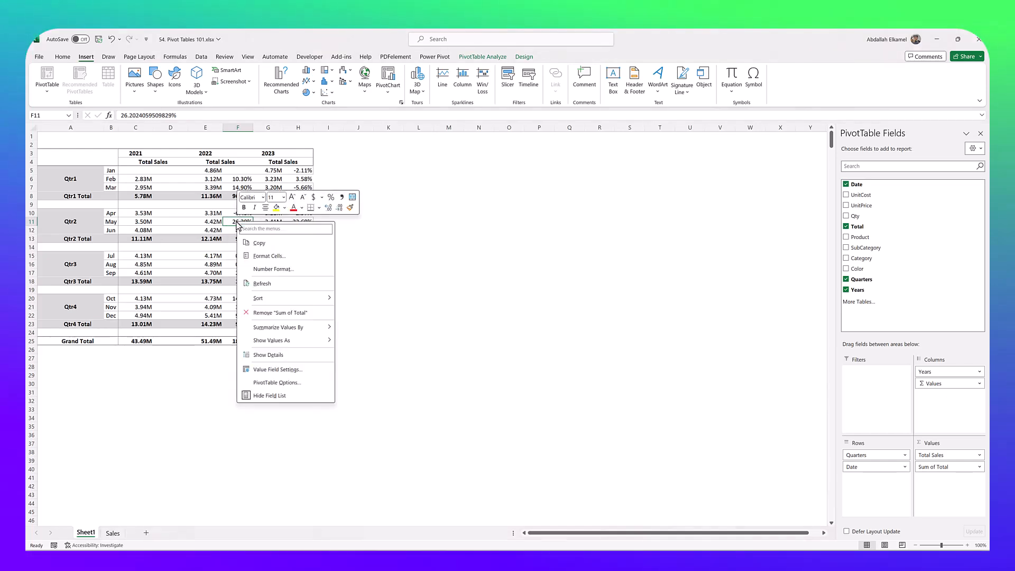
click(287, 269)
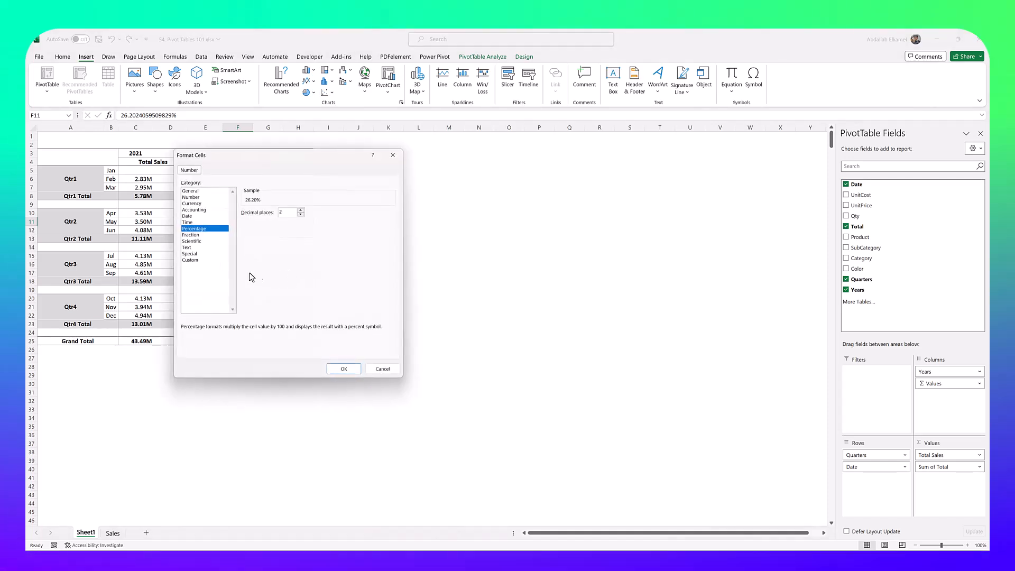
click(190, 259)
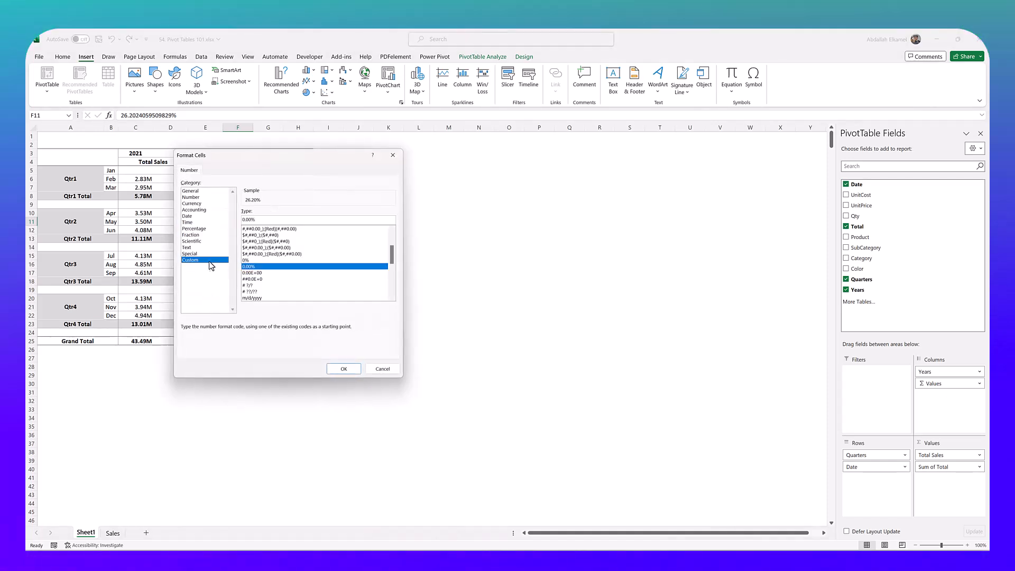
click(242, 220)
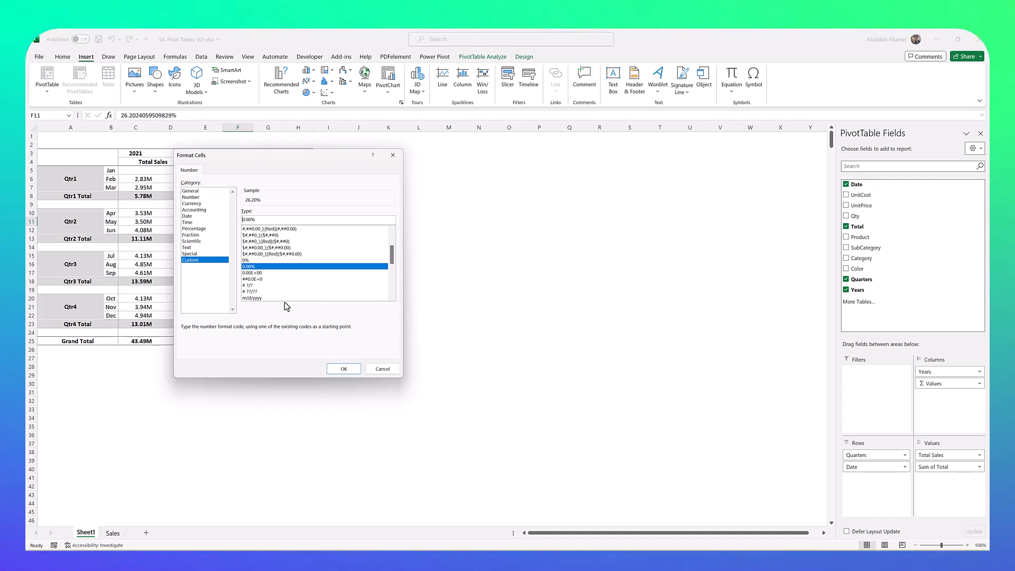
click(290, 220)
text(;)
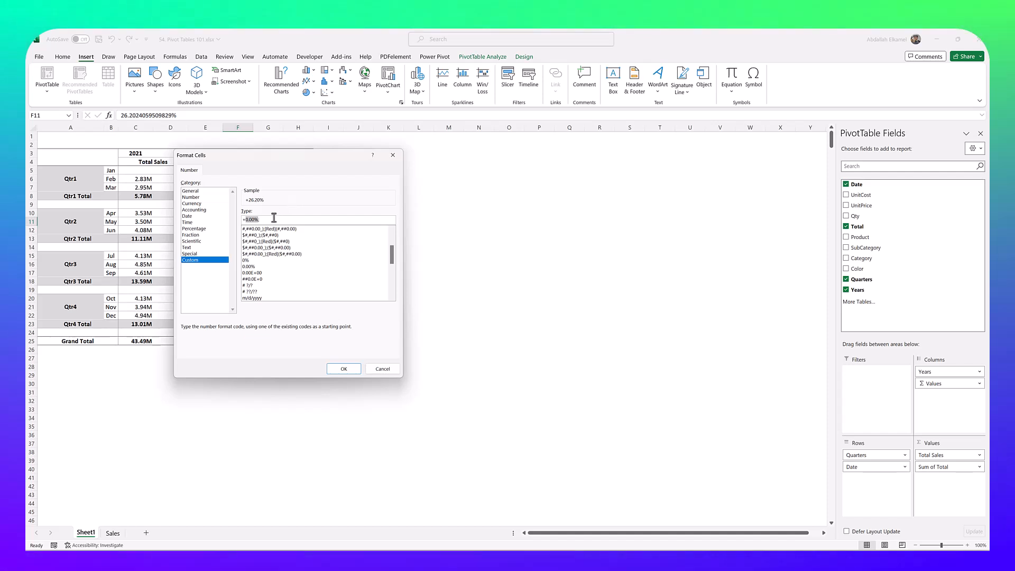
click(273, 218)
text(-0.00%)
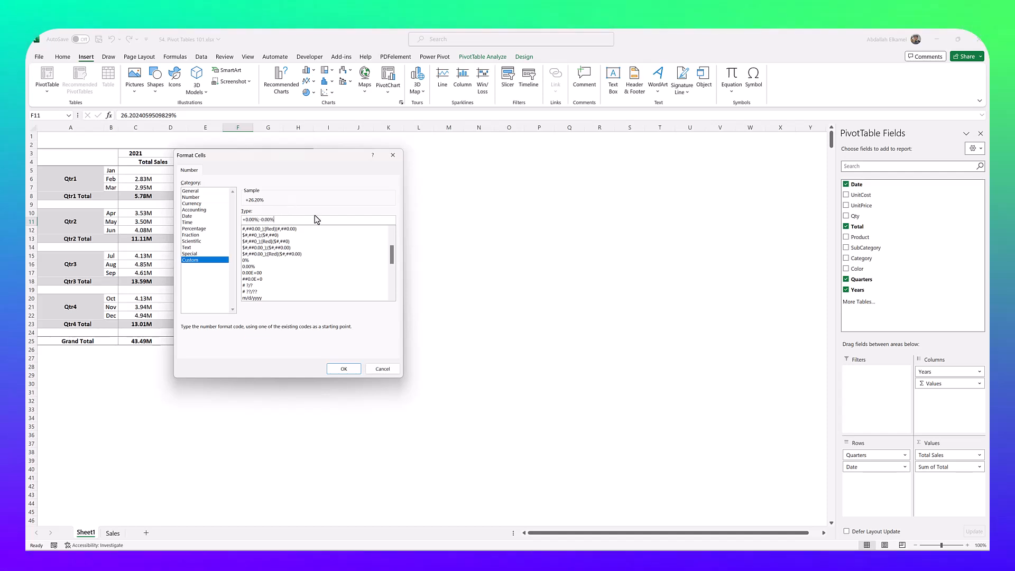
click(341, 369)
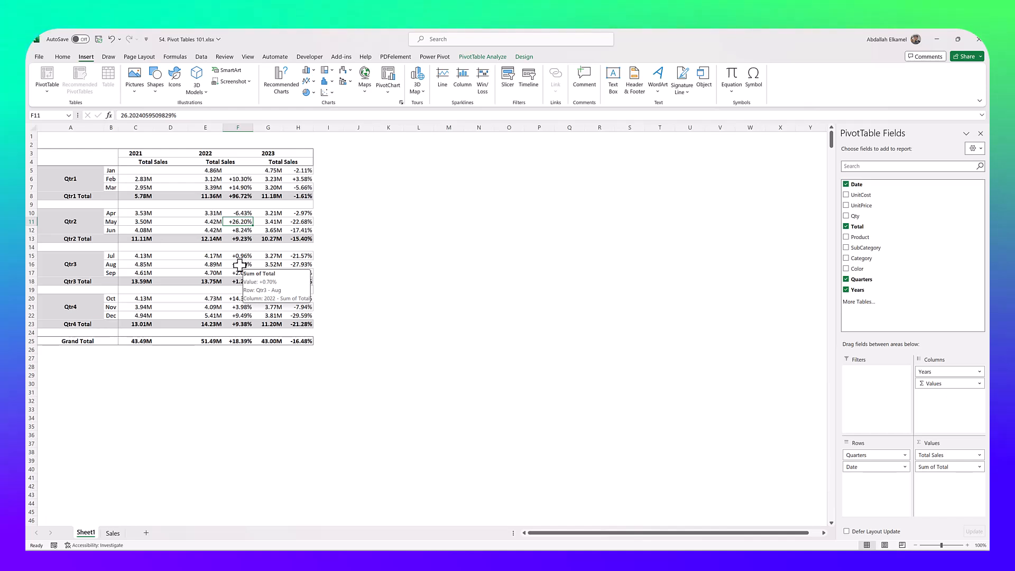
Add a Less Than conditional formatting rule to the April 2022 percentage in F10, showing values below 0 in Red Text
mouse_move(299, 212)
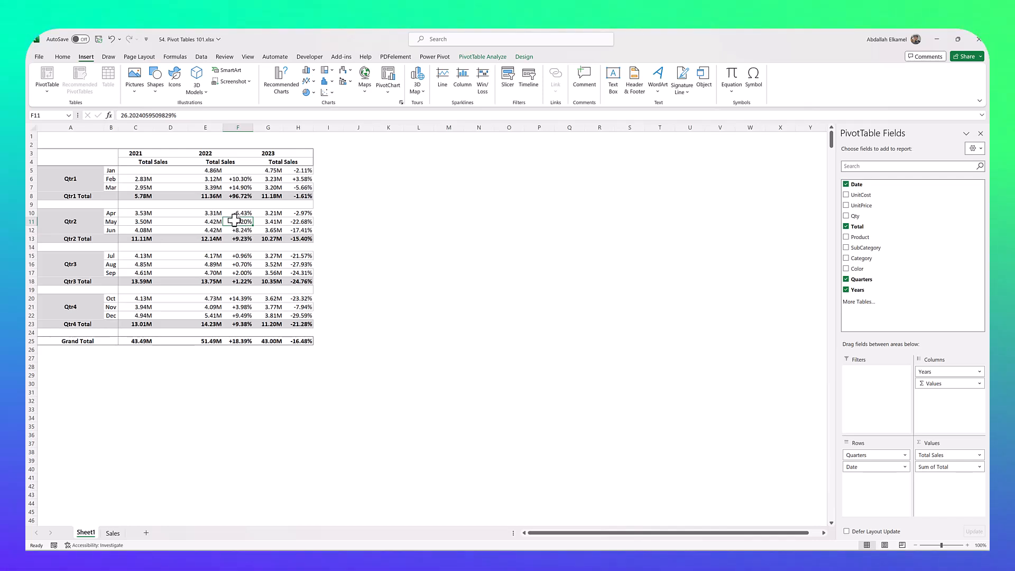
mouse_move(234, 220)
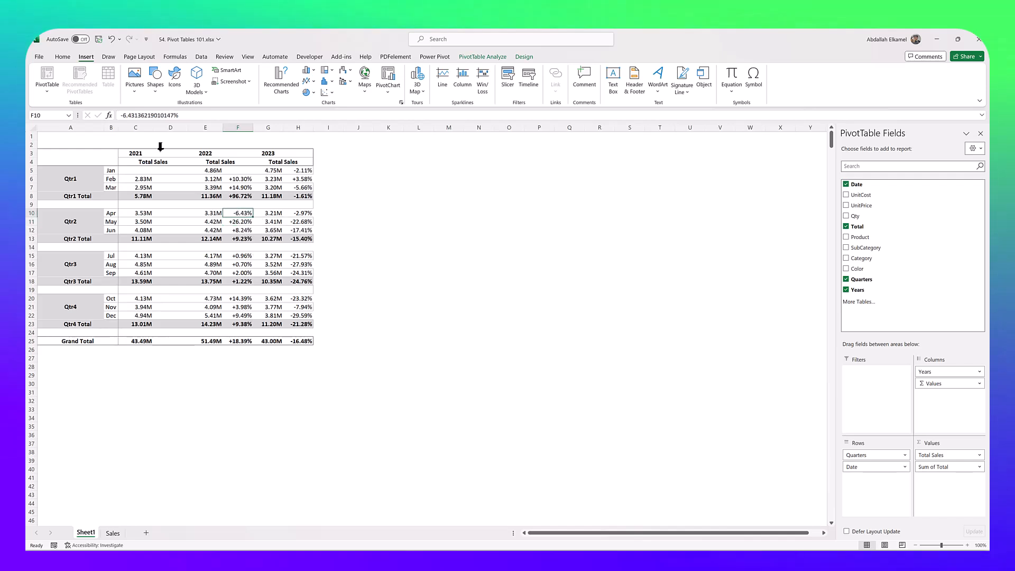
click(63, 57)
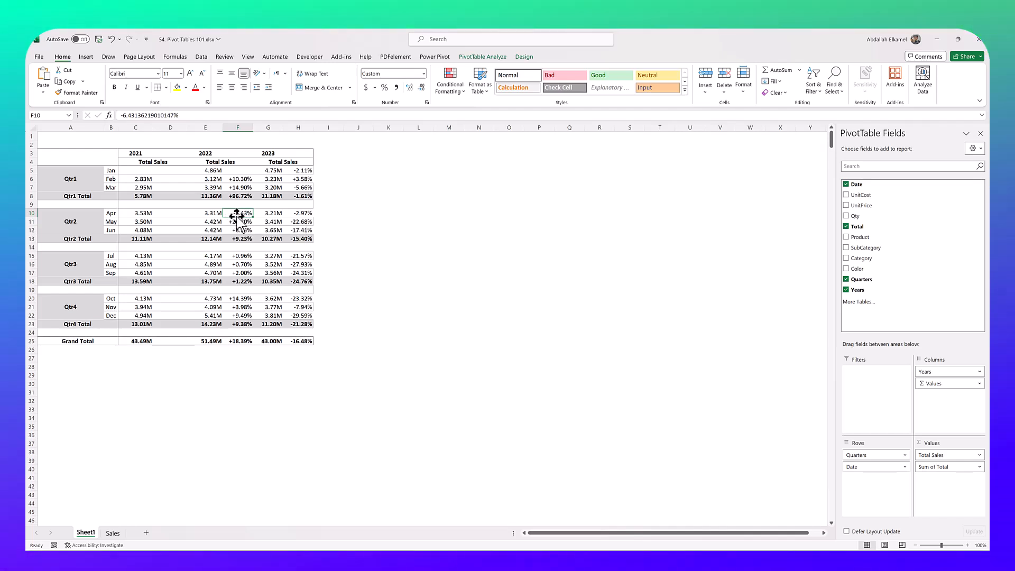
mouse_move(236, 213)
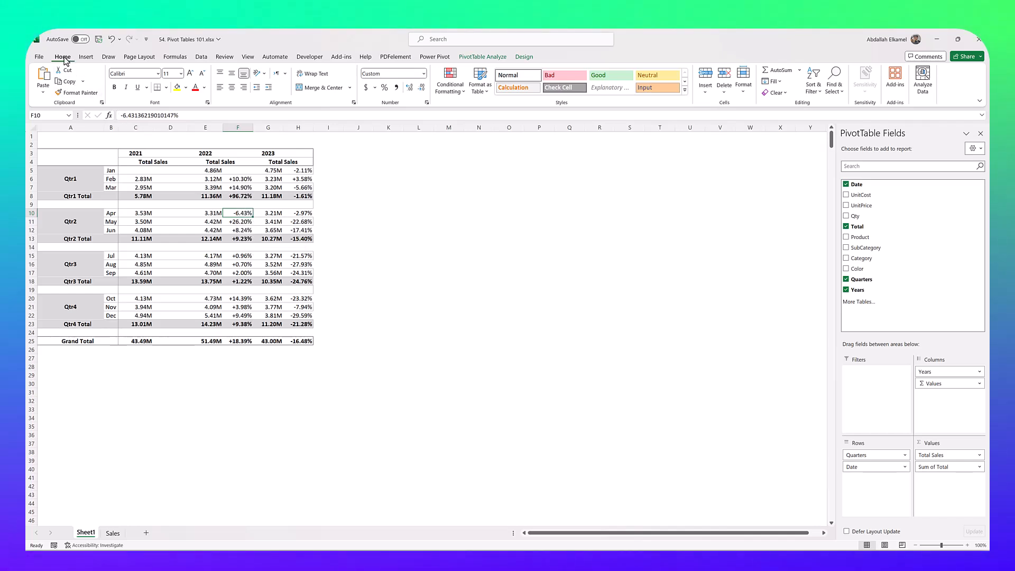
click(456, 89)
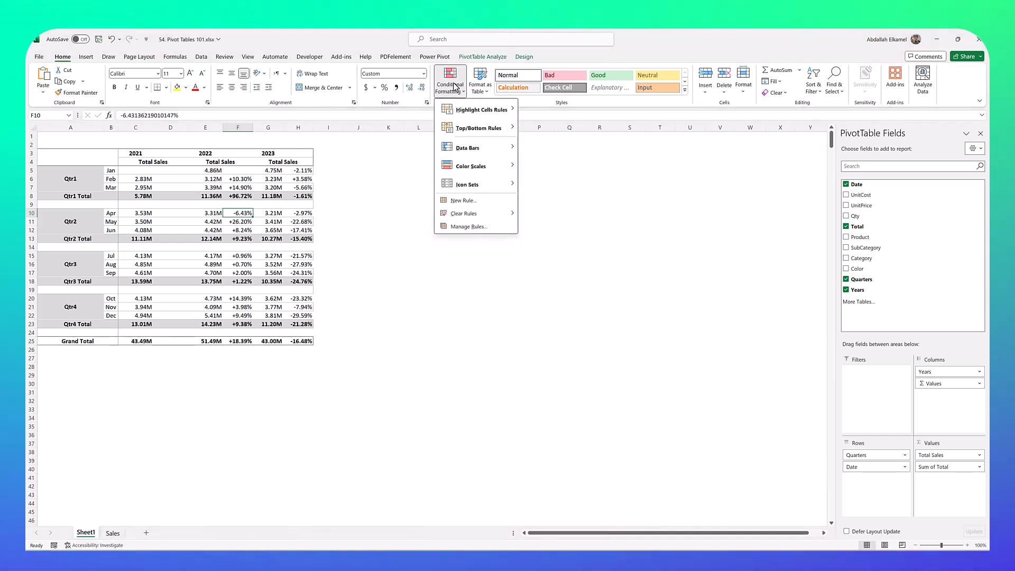
mouse_move(479, 113)
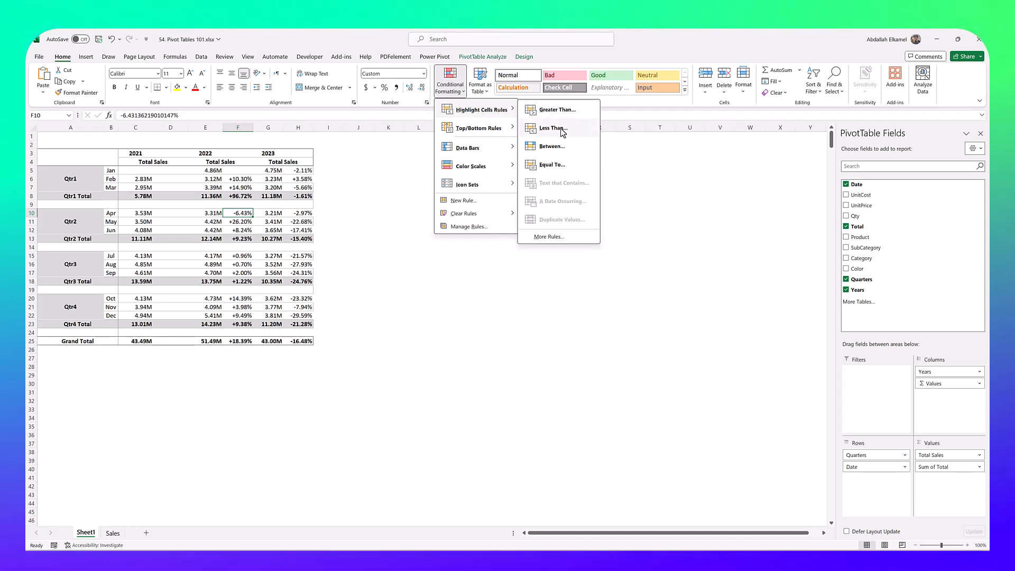
click(552, 128)
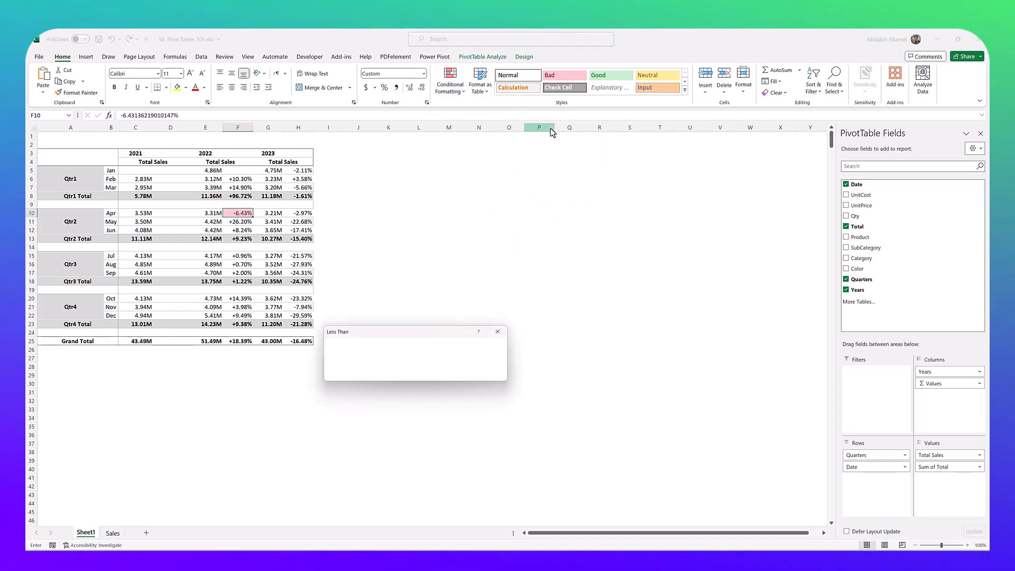
text(0)
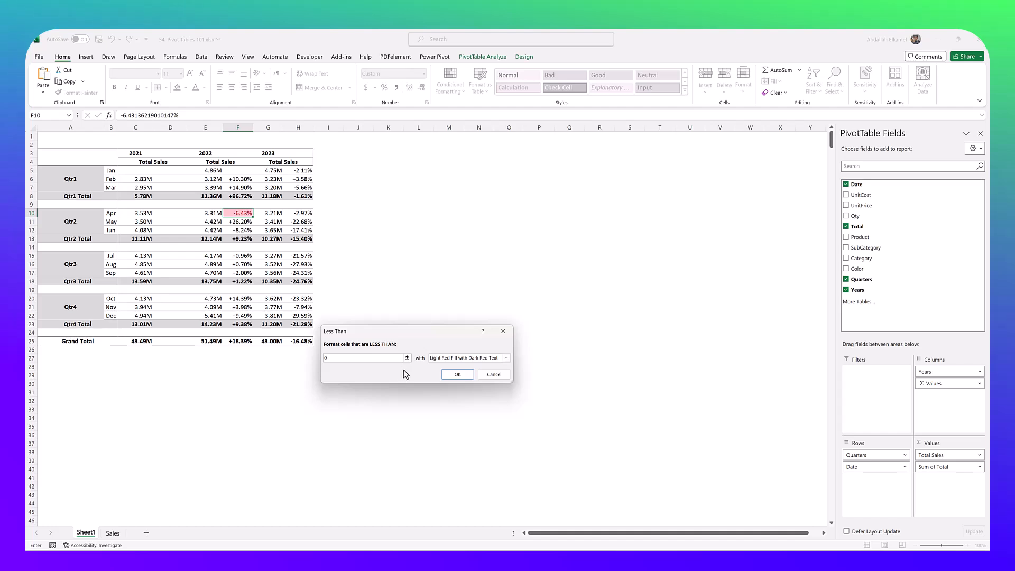
click(441, 359)
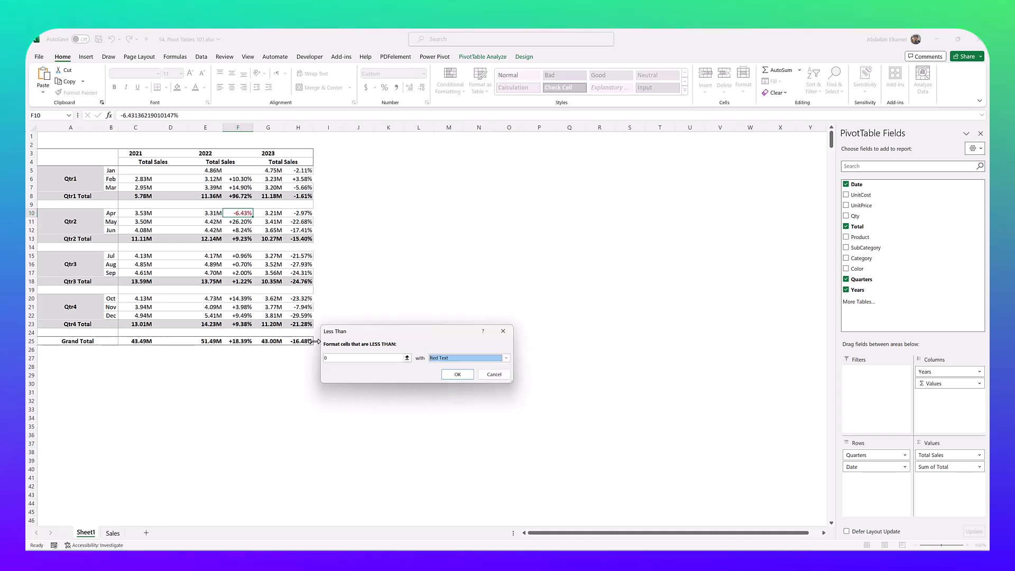
click(326, 357)
text(0)
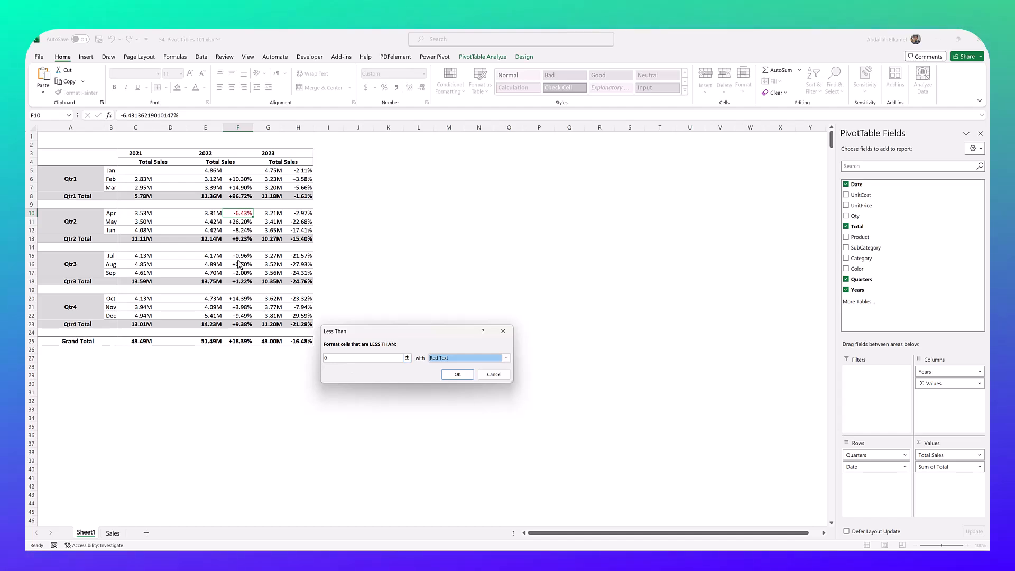
click(450, 376)
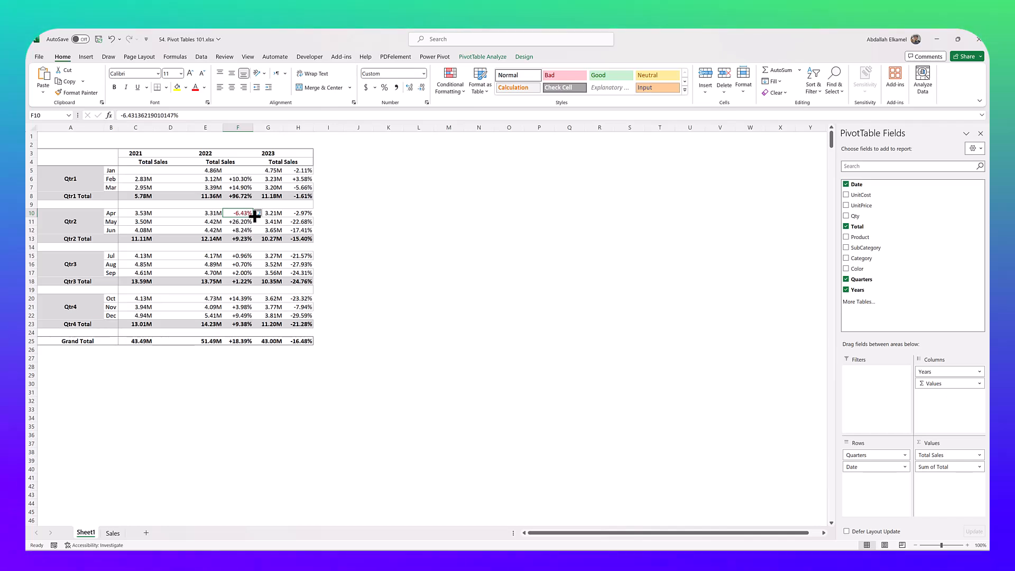
Extend the red-text formatting rule to all cells showing "Sum of Total" values for "Date" and "Years"
click(259, 213)
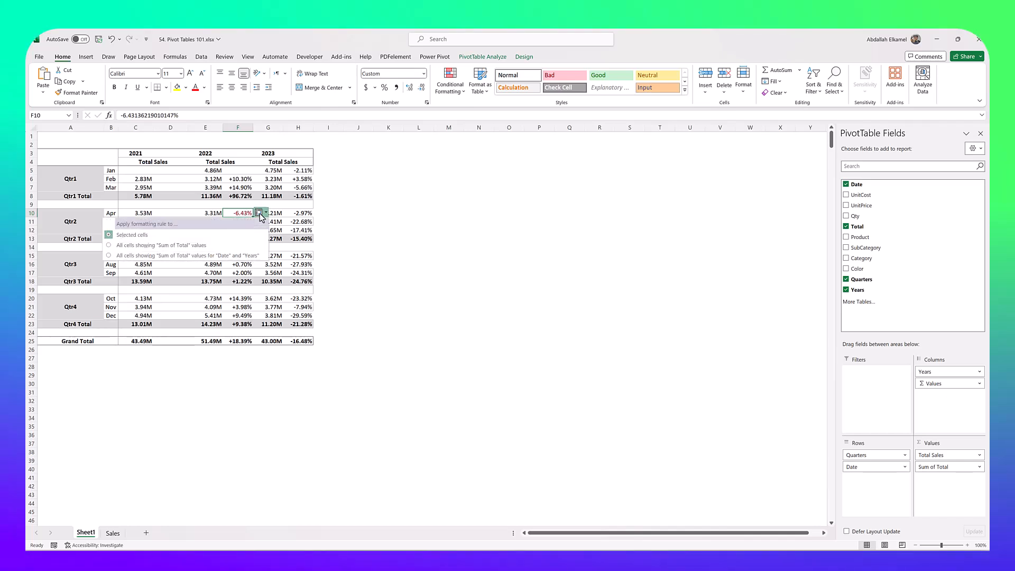
click(215, 257)
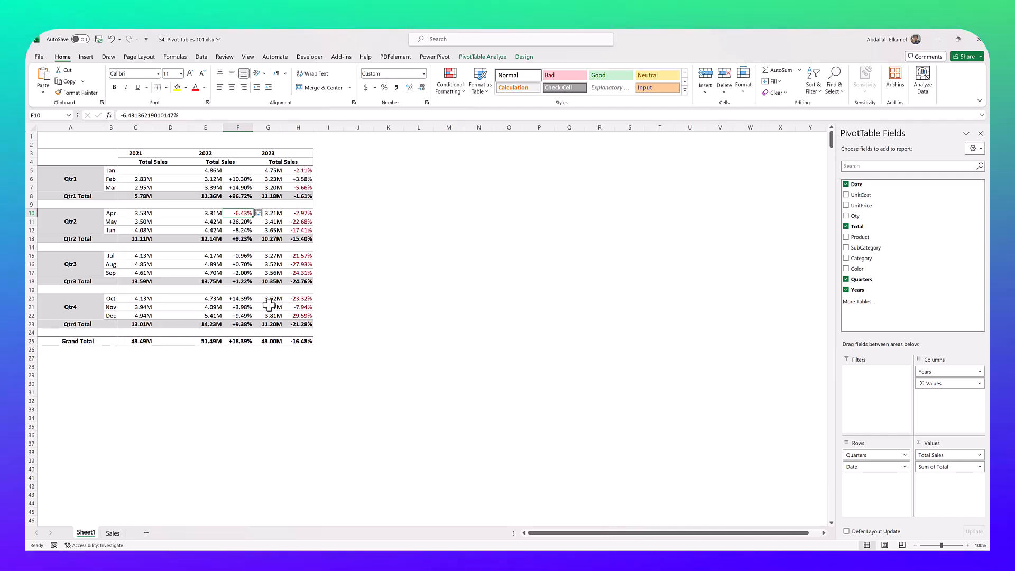
mouse_move(233, 300)
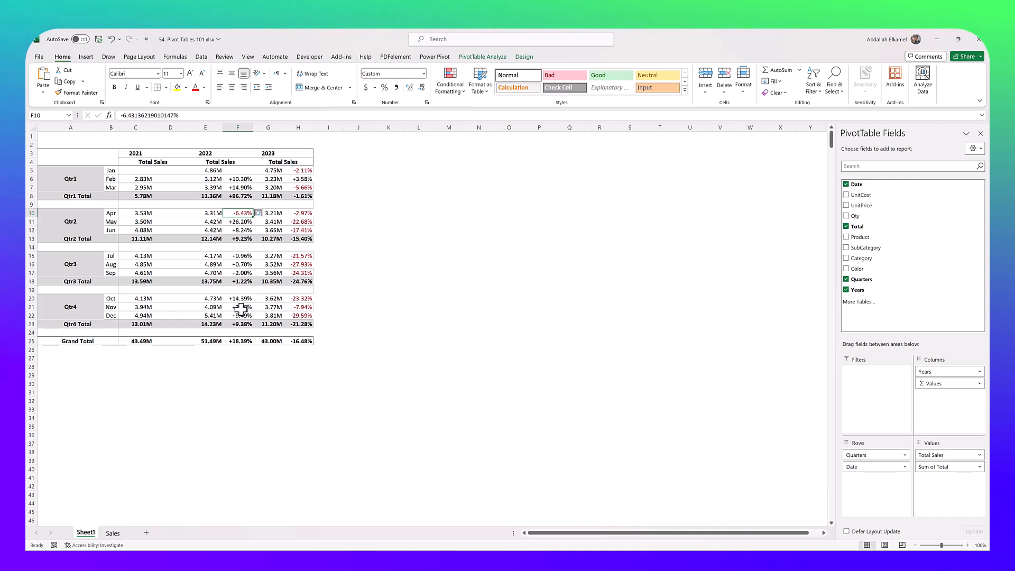
mouse_move(239, 255)
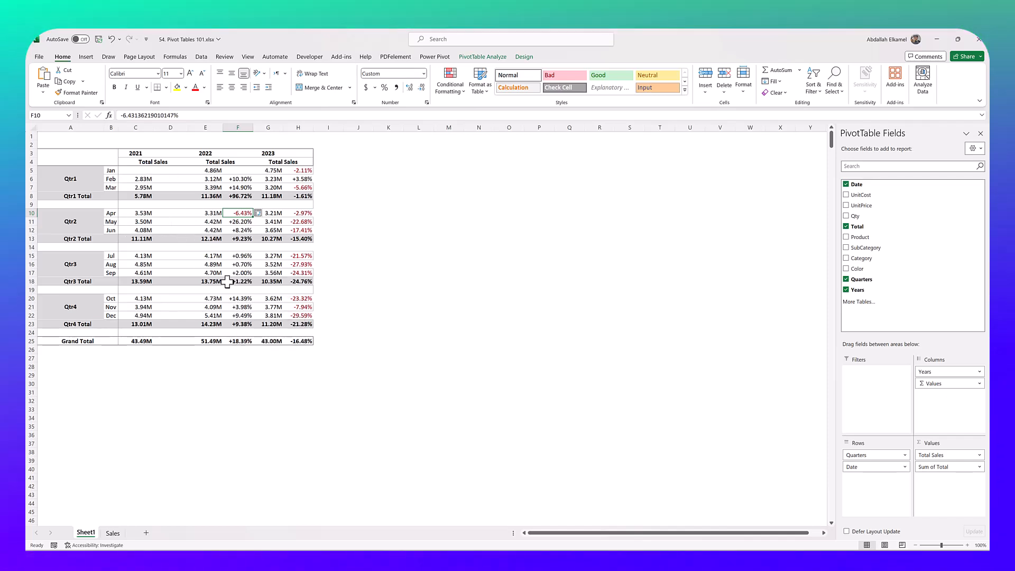
mouse_move(227, 281)
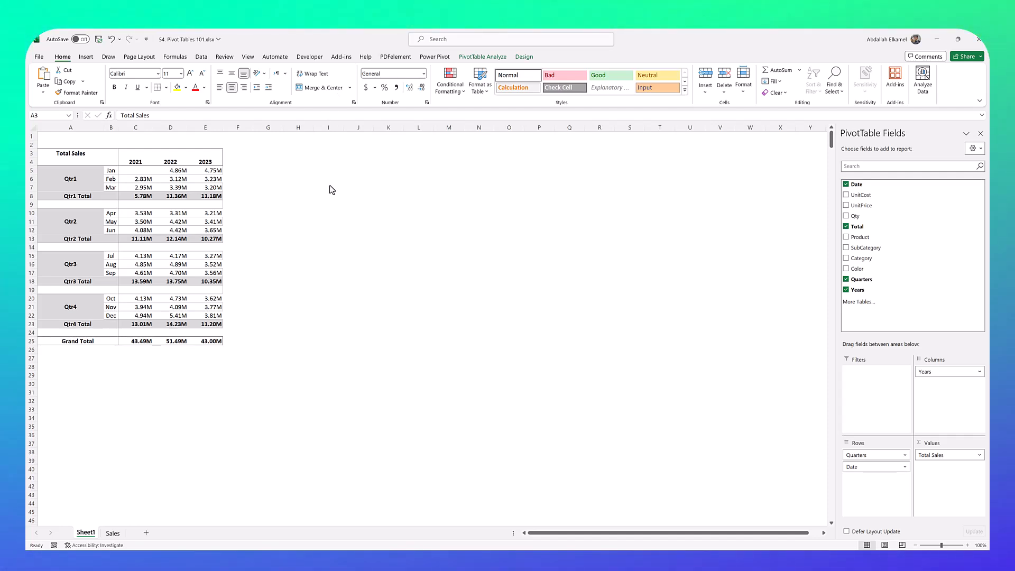
Add the Total field to the values a second time and show it as % of Column Total
click(159, 239)
drag(857, 226, 939, 468)
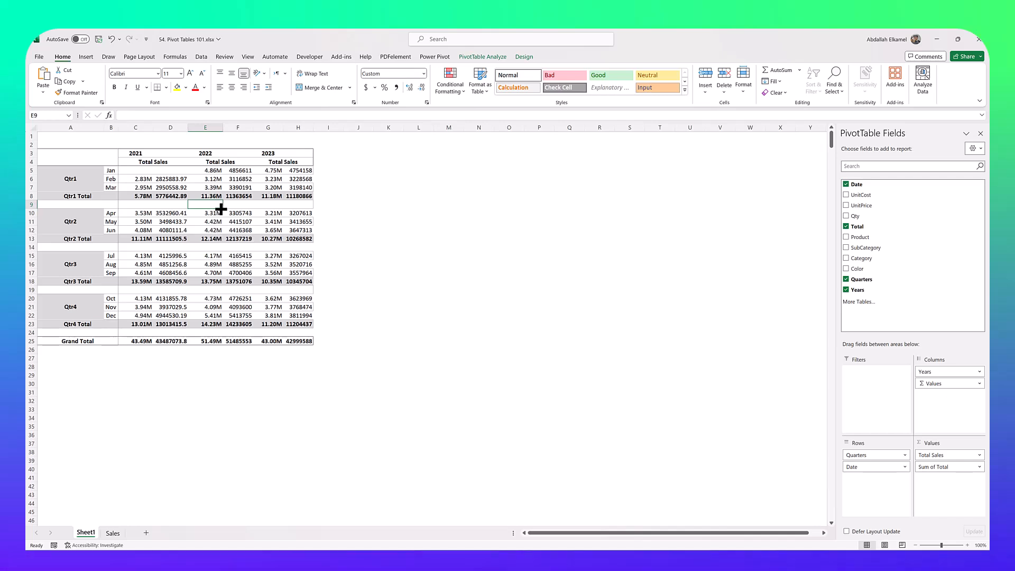
click(245, 178)
right_click(236, 180)
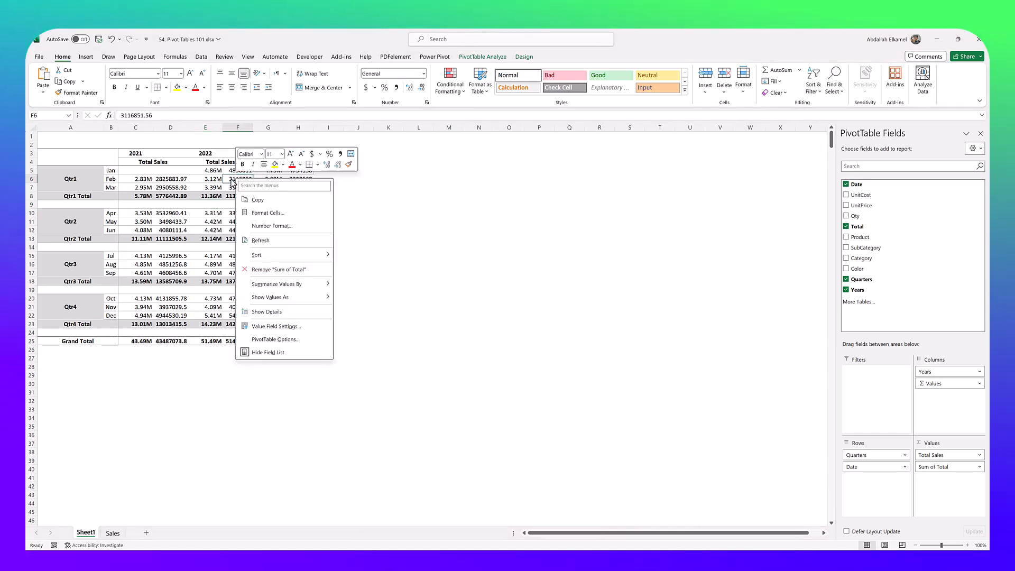
mouse_move(264, 296)
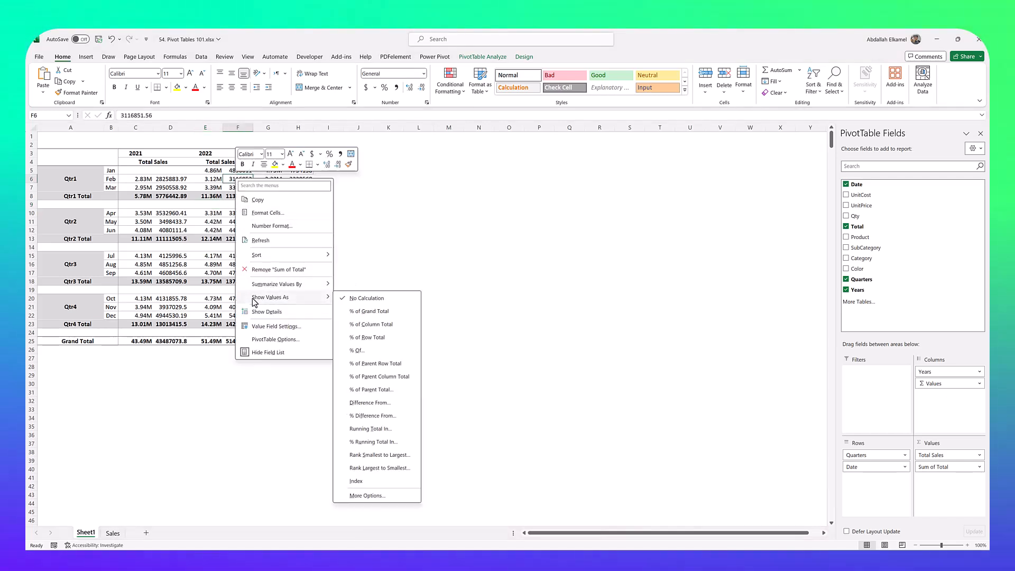
click(358, 325)
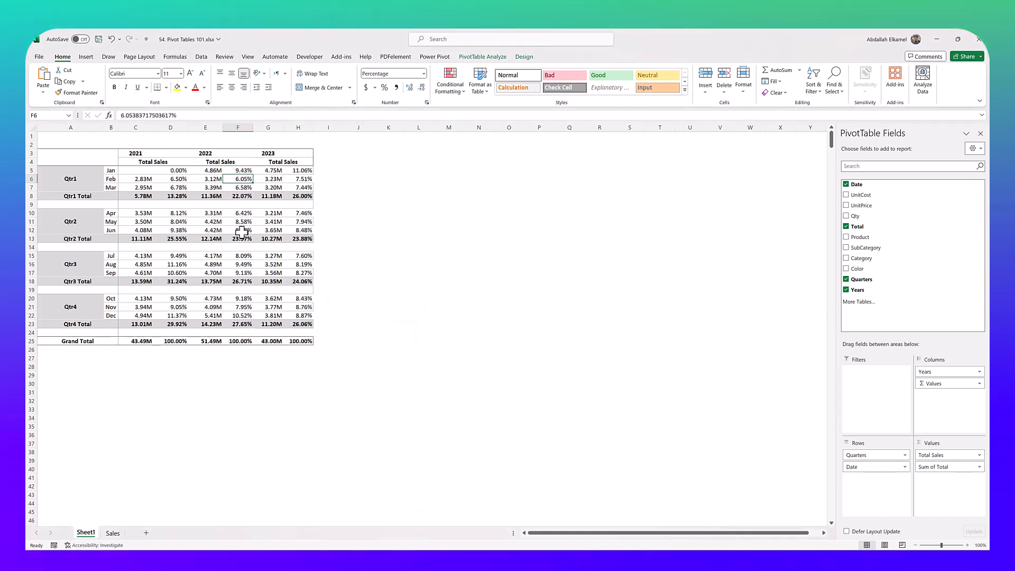
Compare the 2022 monthly and Qtr1 percentages with the 2022 grand total in the PivotTable
mouse_move(242, 232)
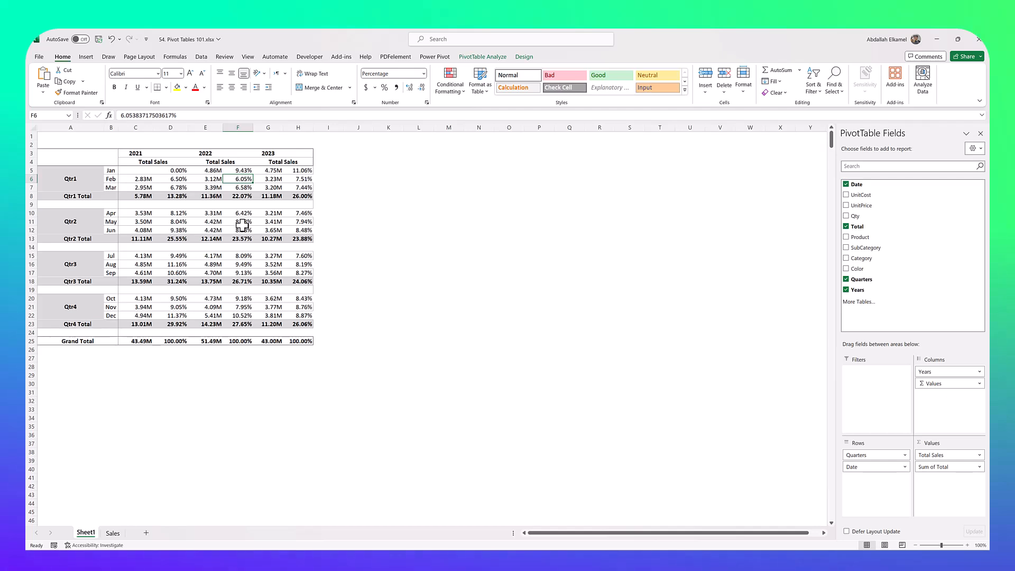
click(204, 341)
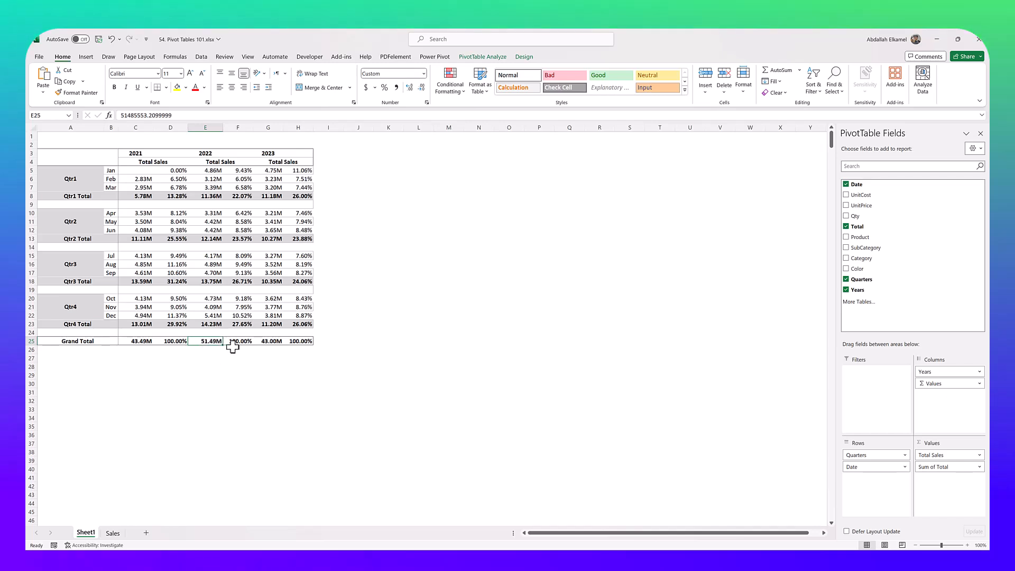
mouse_move(239, 341)
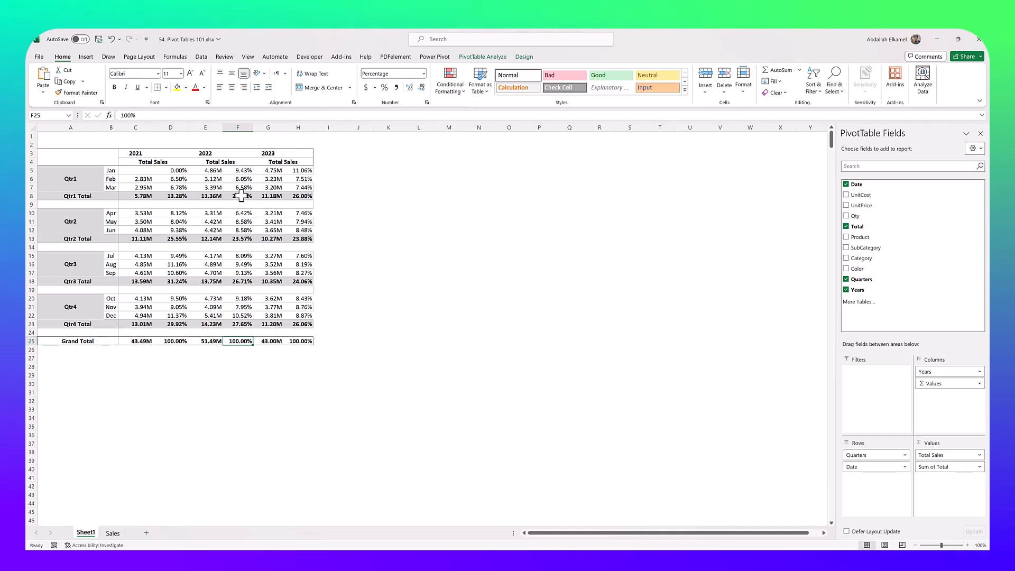
click(217, 172)
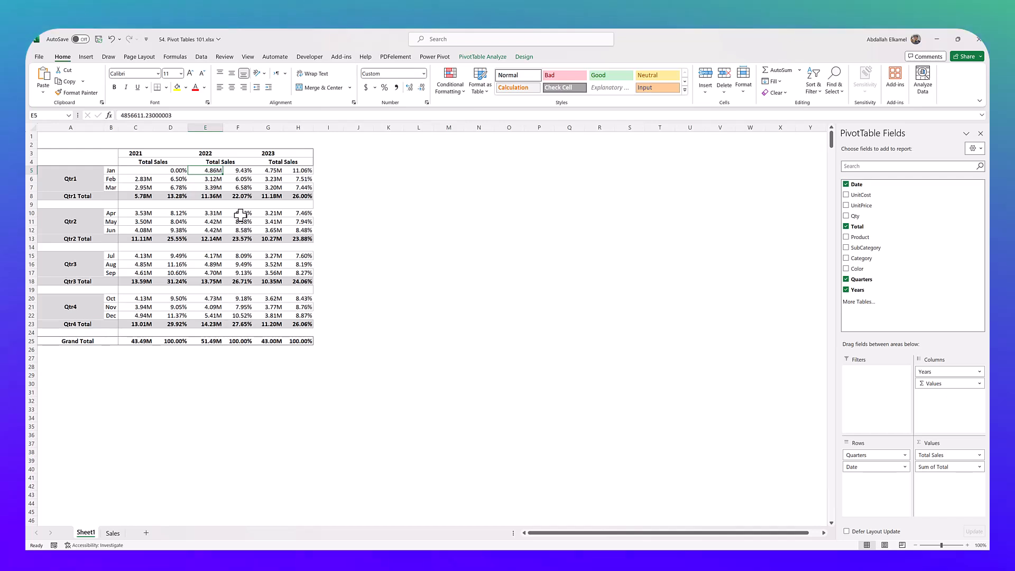
click(239, 197)
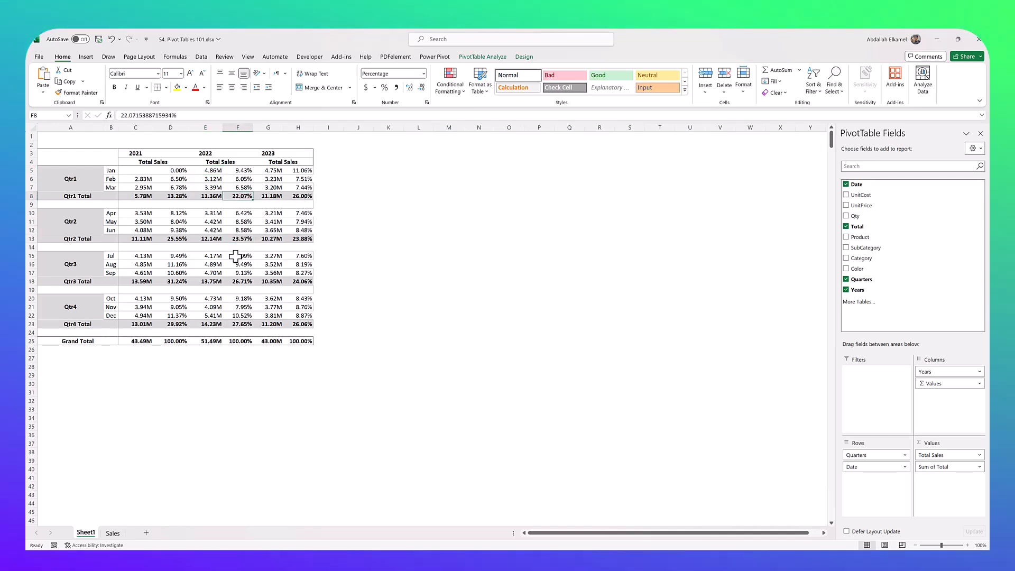
click(244, 196)
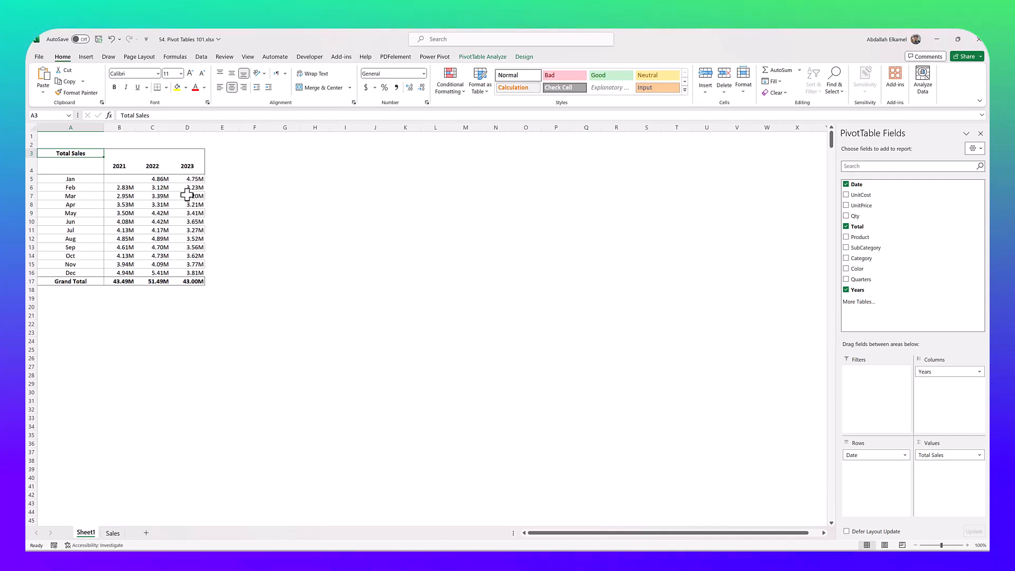
Show the Total Sales values as Running Total In, with Date as the base field
click(161, 205)
mouse_move(163, 204)
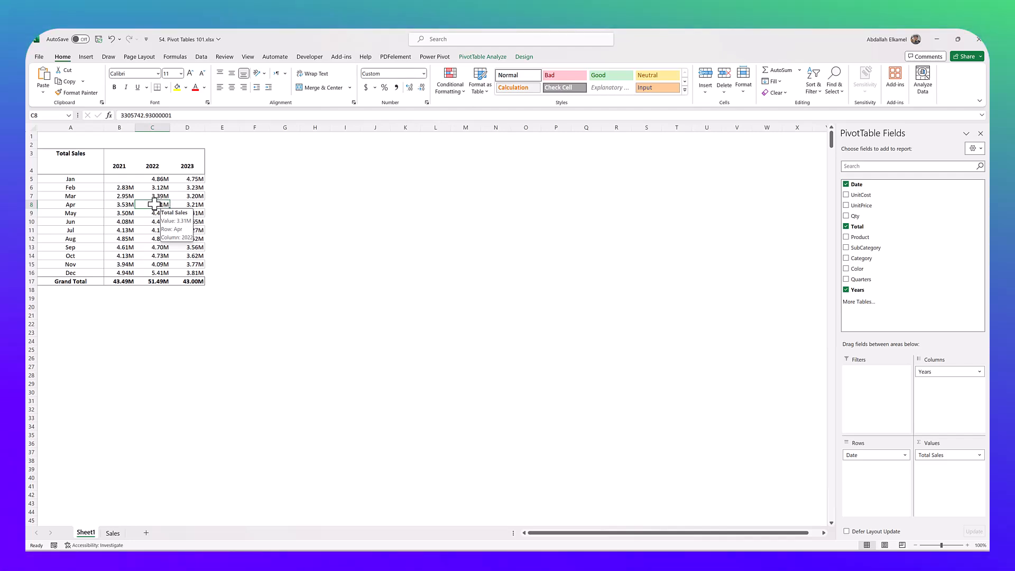
right_click(154, 204)
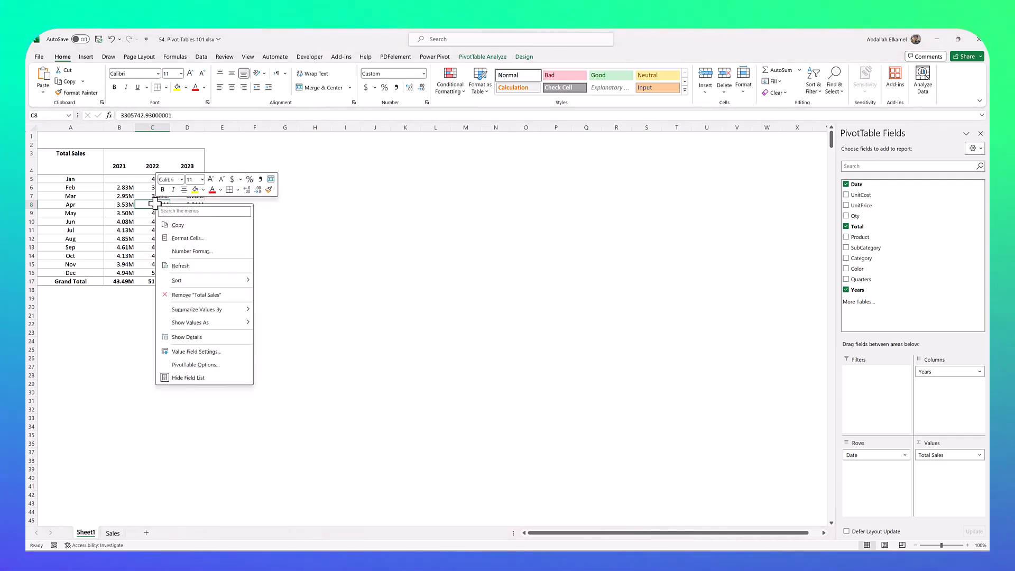
mouse_move(218, 326)
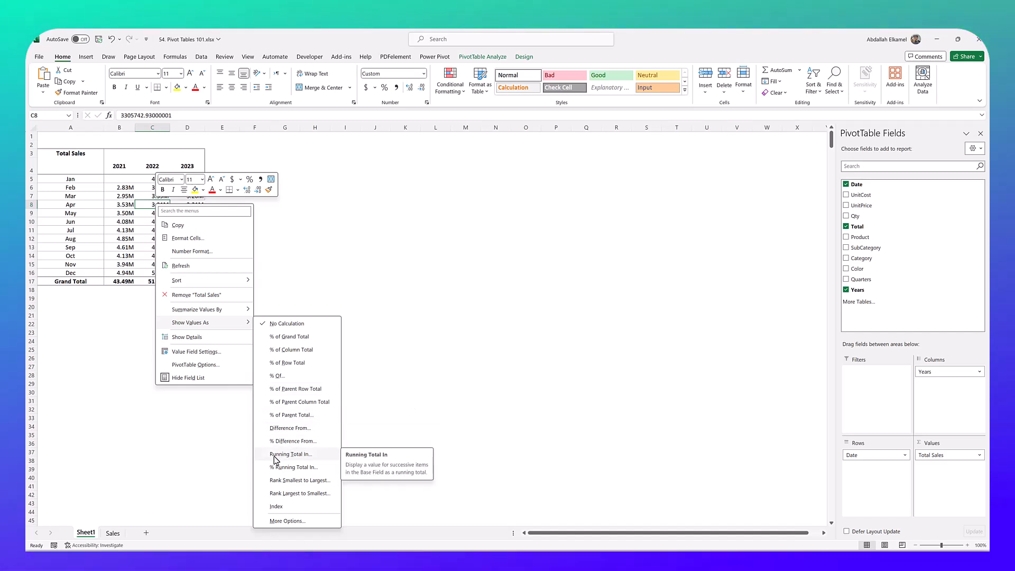
click(290, 454)
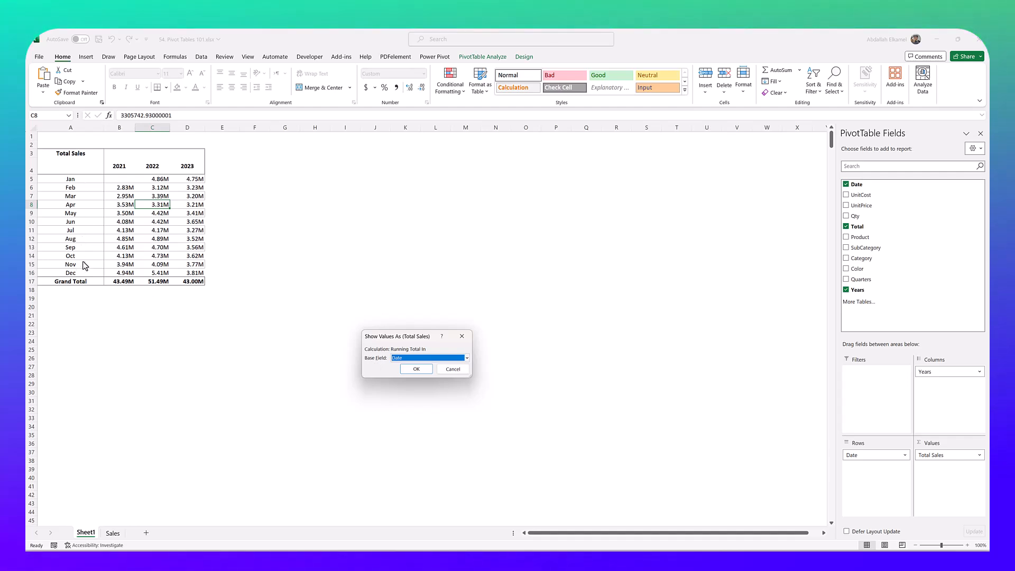
click(410, 369)
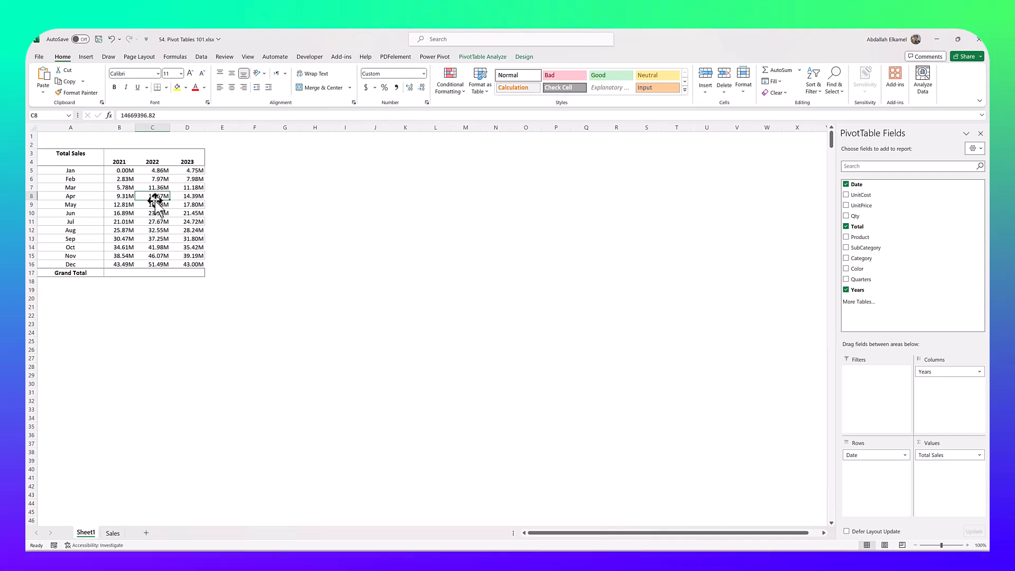
click(158, 265)
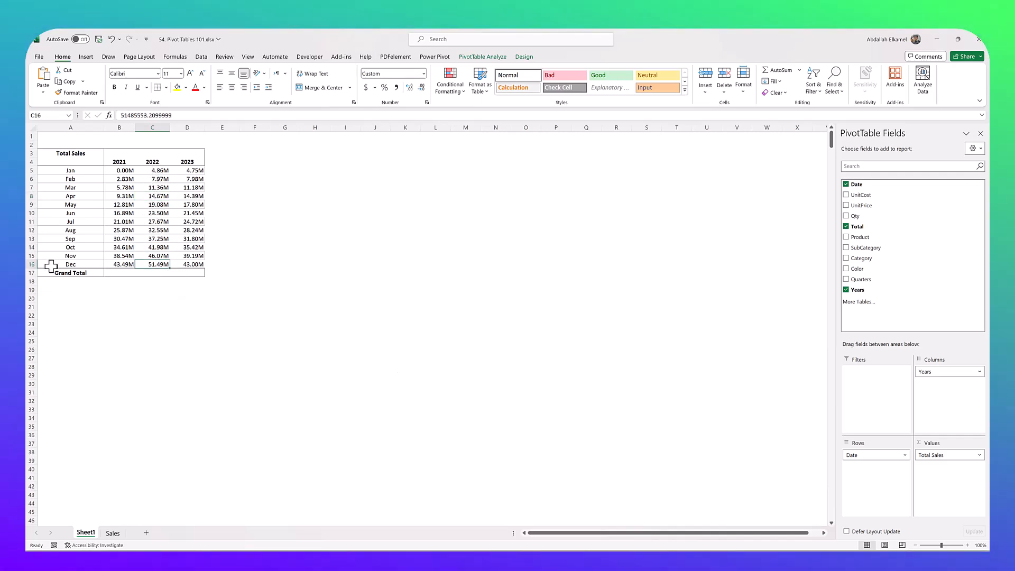
mouse_move(142, 264)
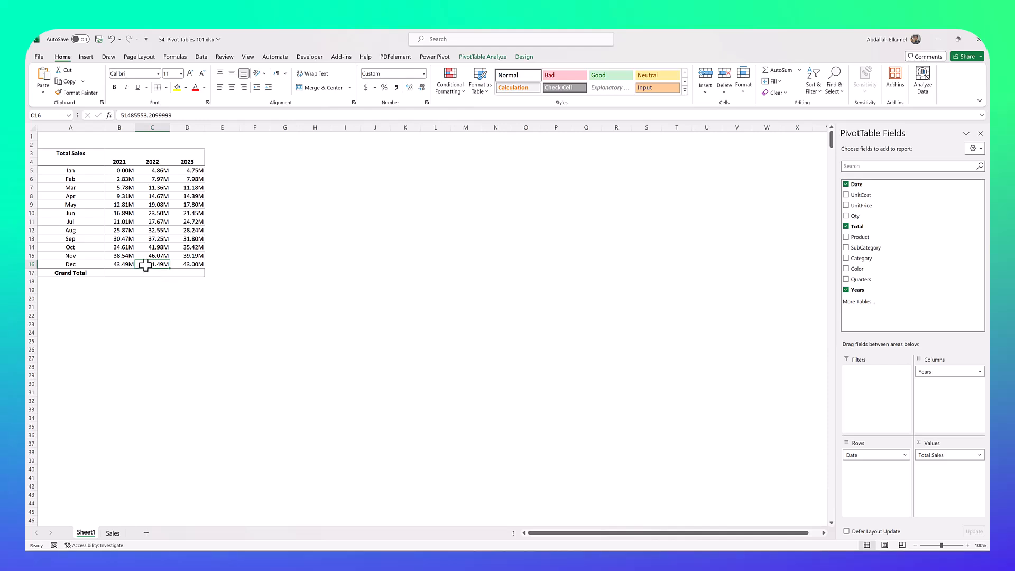
Insert a Line PivotChart of the running totals and place it beside the PivotTable
click(129, 180)
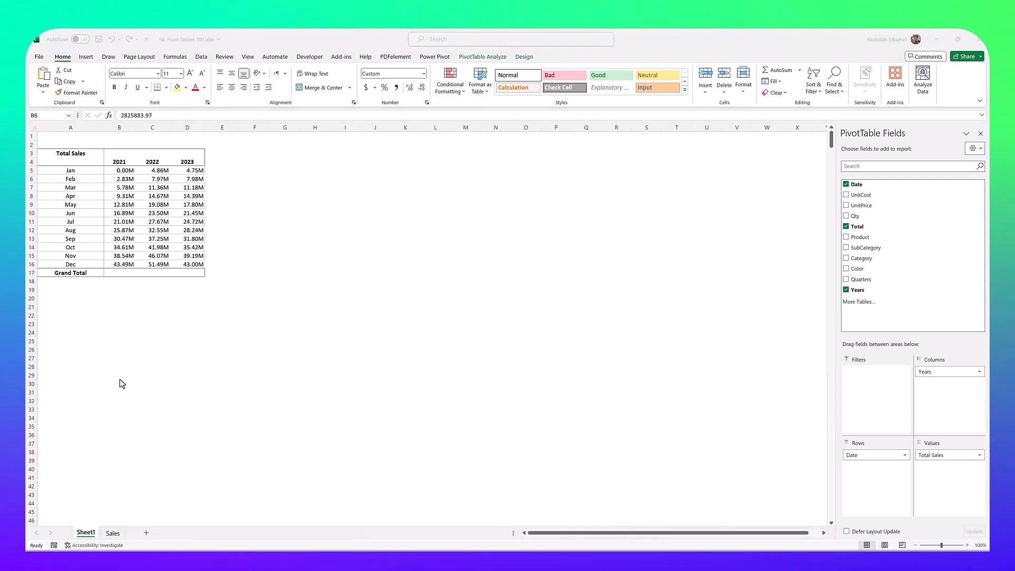
click(128, 193)
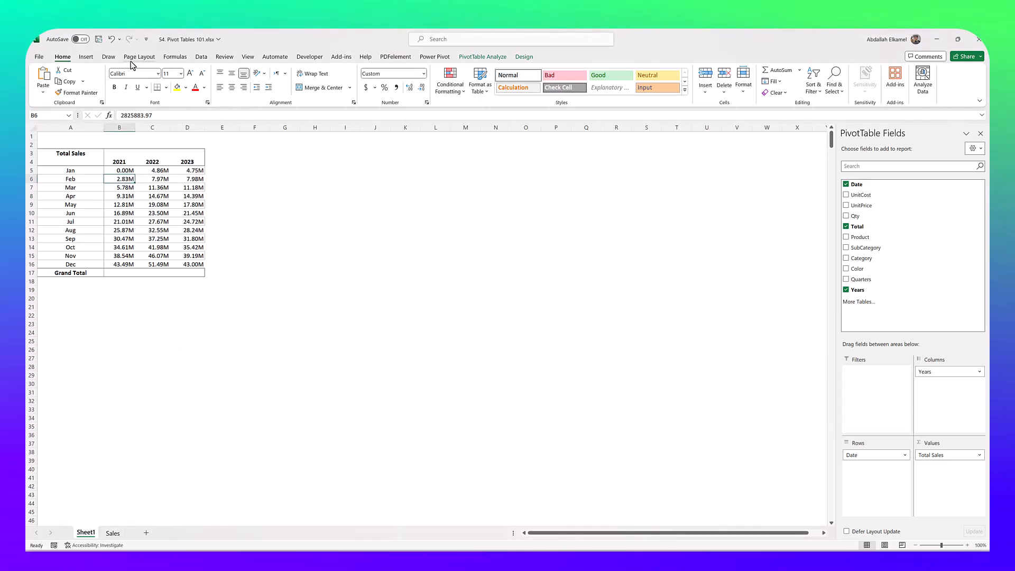
click(86, 57)
click(386, 78)
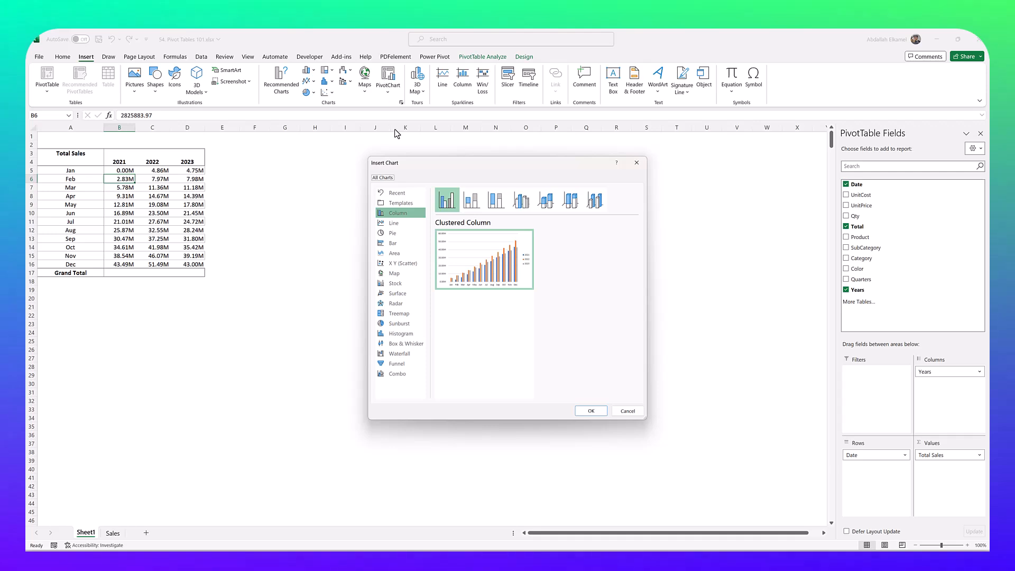
click(392, 223)
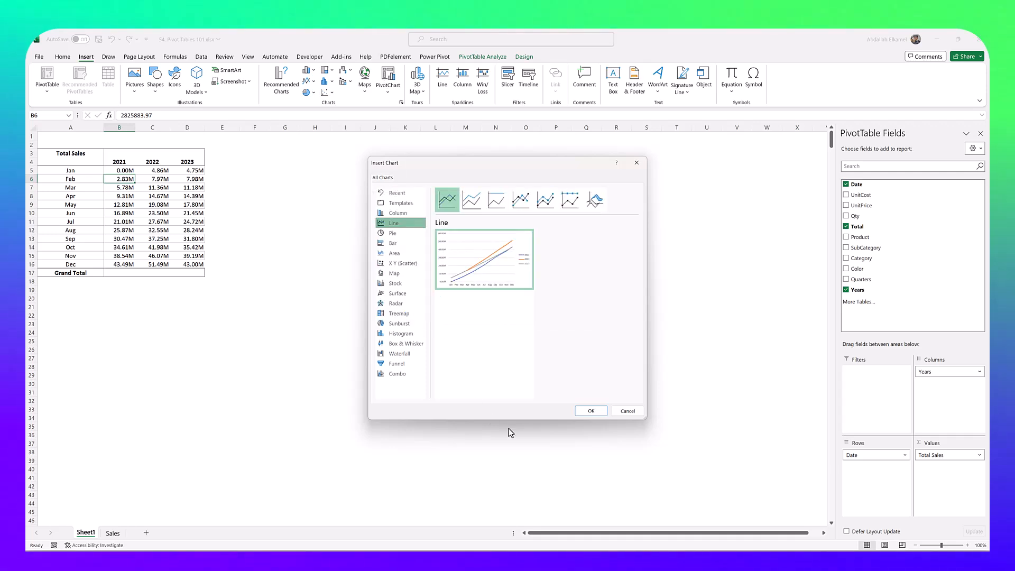
click(592, 412)
mouse_move(488, 385)
mouse_down()
mouse_move(434, 348)
mouse_move(404, 270)
mouse_move(383, 270)
mouse_up()
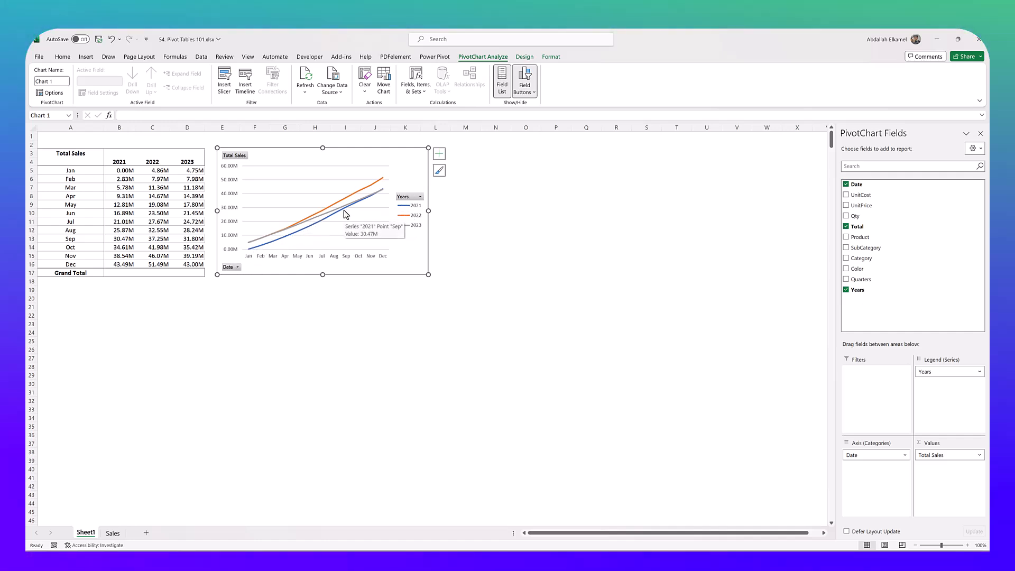
Review the yearly lines in the PivotChart and refresh the running-total PivotTable
mouse_move(381, 193)
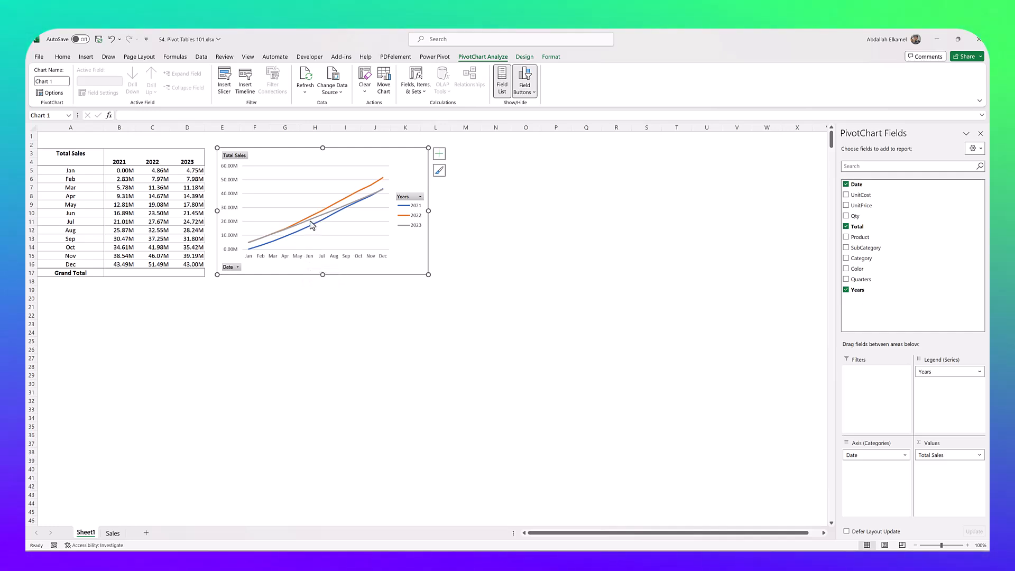
mouse_move(311, 225)
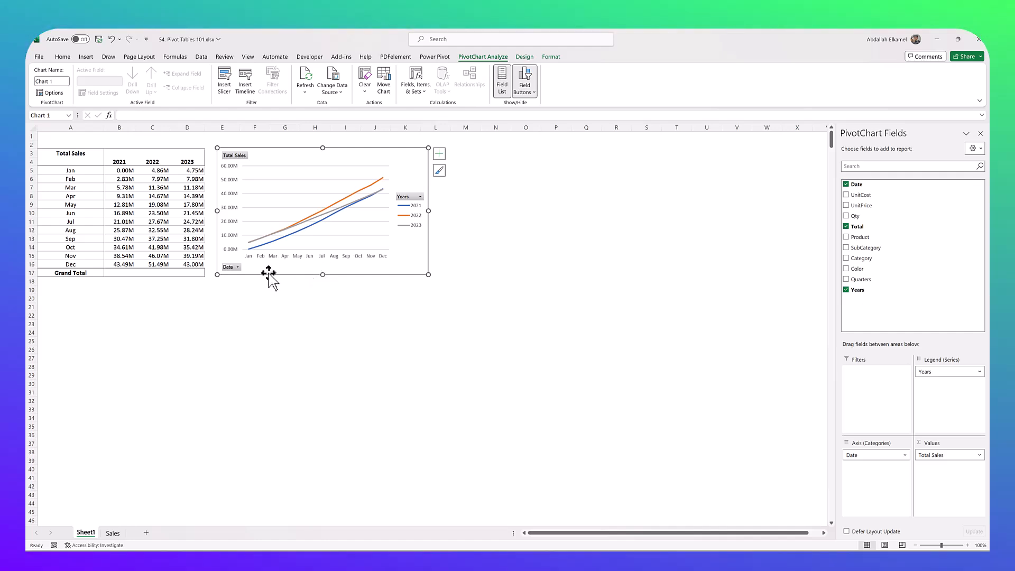
right_click(165, 206)
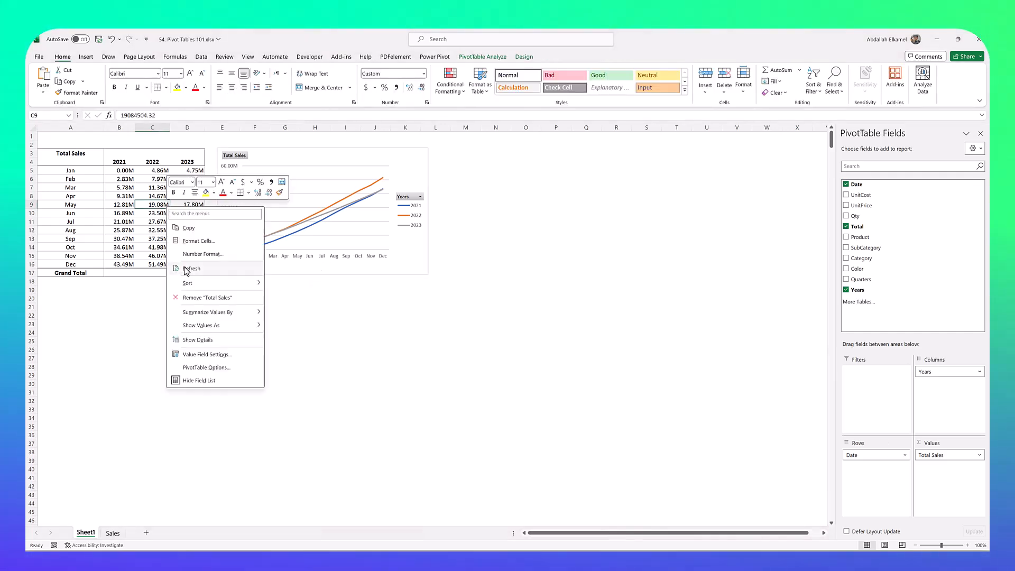
click(208, 269)
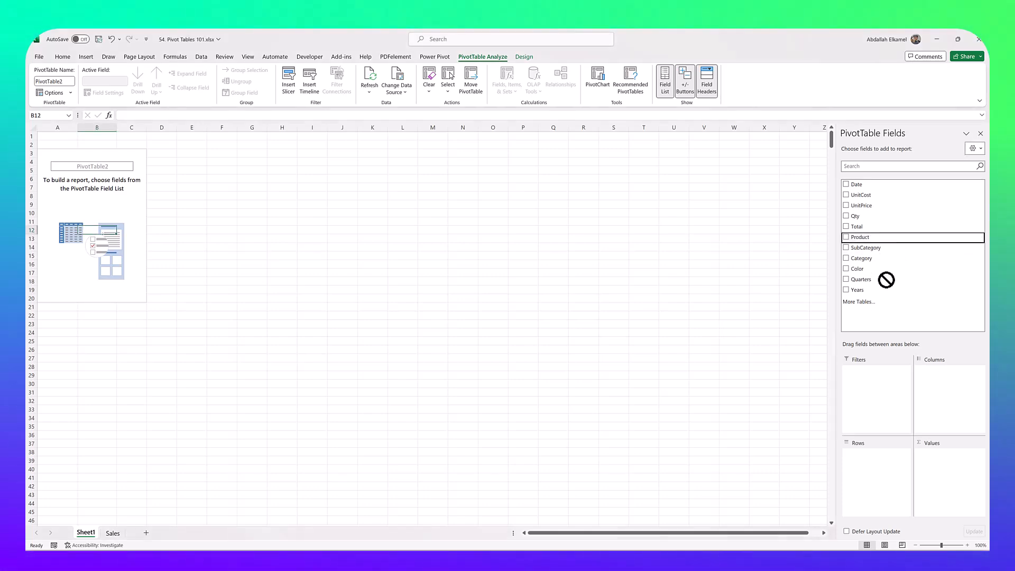
Fill the empty PivotTable with Product in the rows and the sum of Total in the values
drag(893, 465, 888, 463)
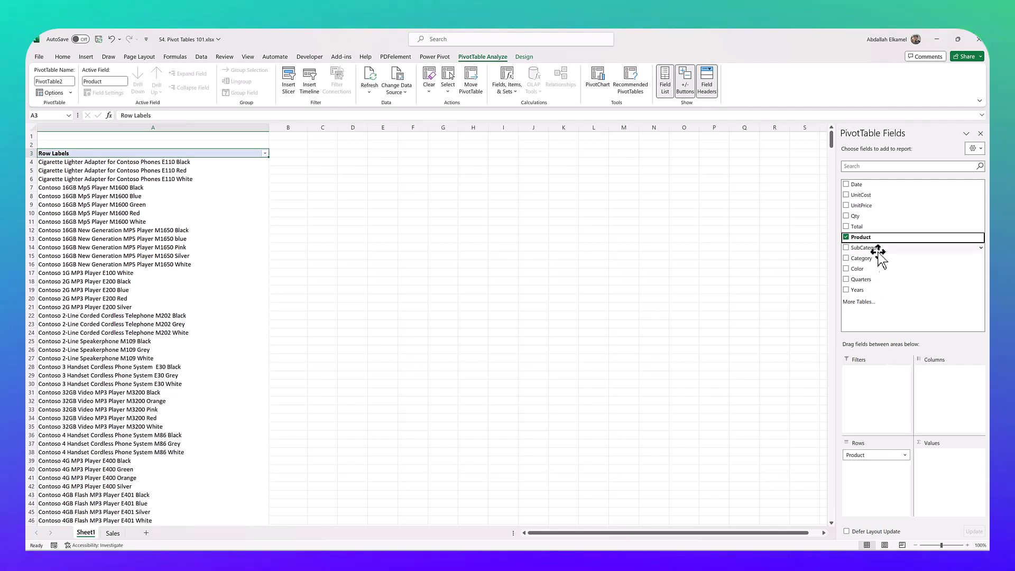
drag(879, 226, 943, 465)
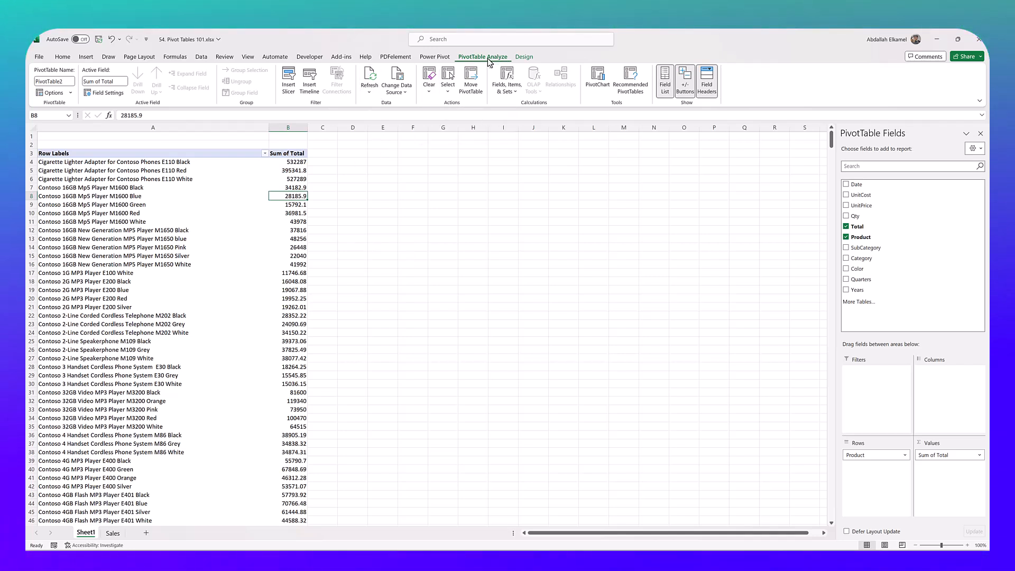
Insert slicers for Years and Category and place them side by side next to the PivotTable
click(288, 94)
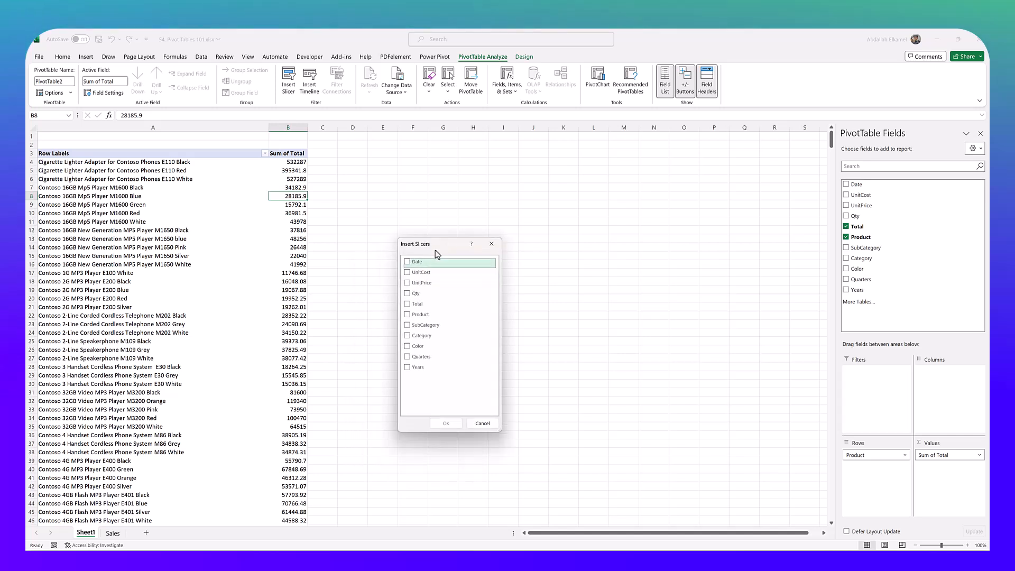
drag(433, 251, 493, 210)
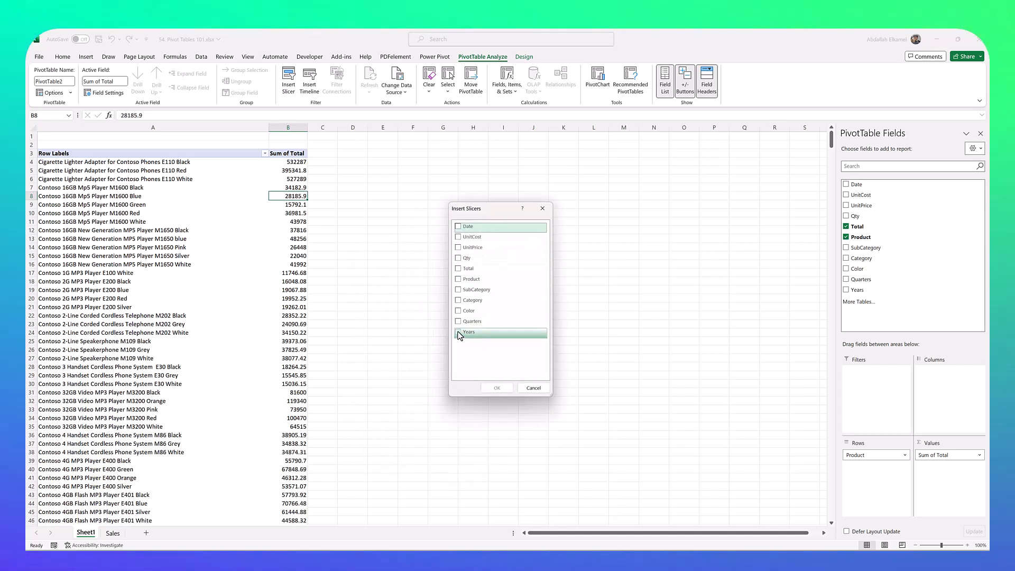
click(459, 335)
click(458, 300)
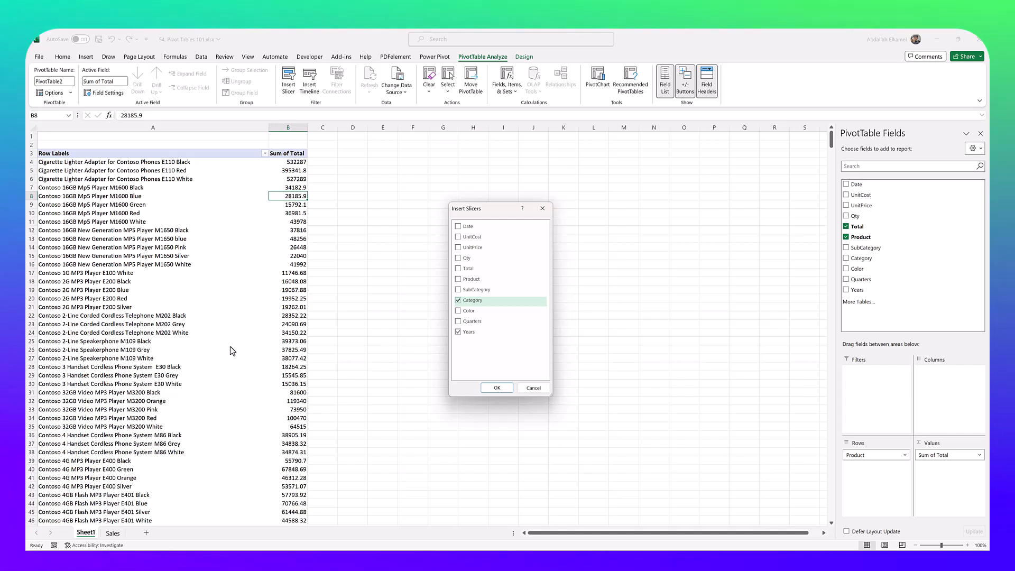
click(497, 388)
drag(436, 289, 502, 267)
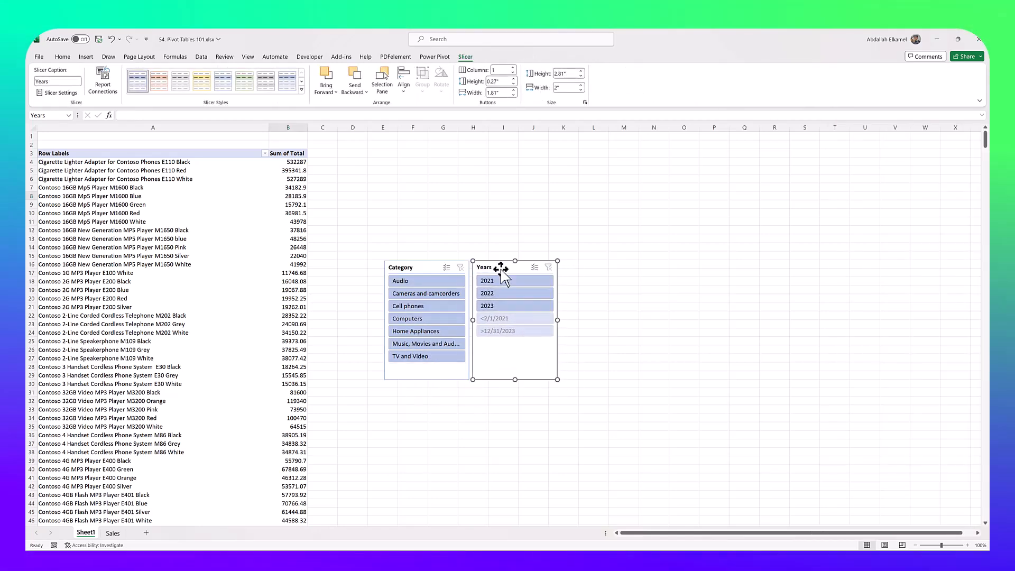
click(376, 243)
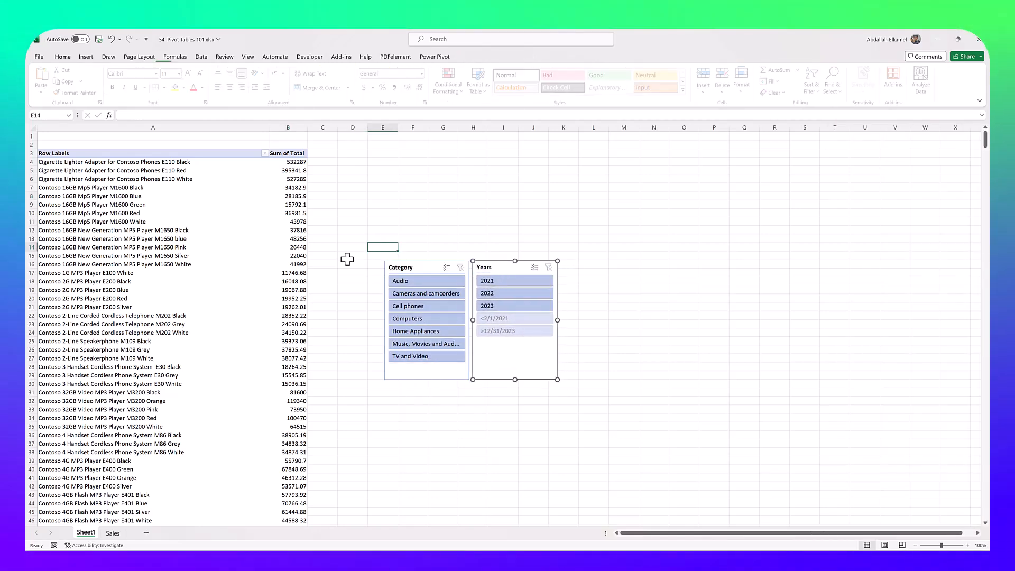
Apply a Top 10 value filter to the products, showing the top 10 items by Sum of Total
click(224, 231)
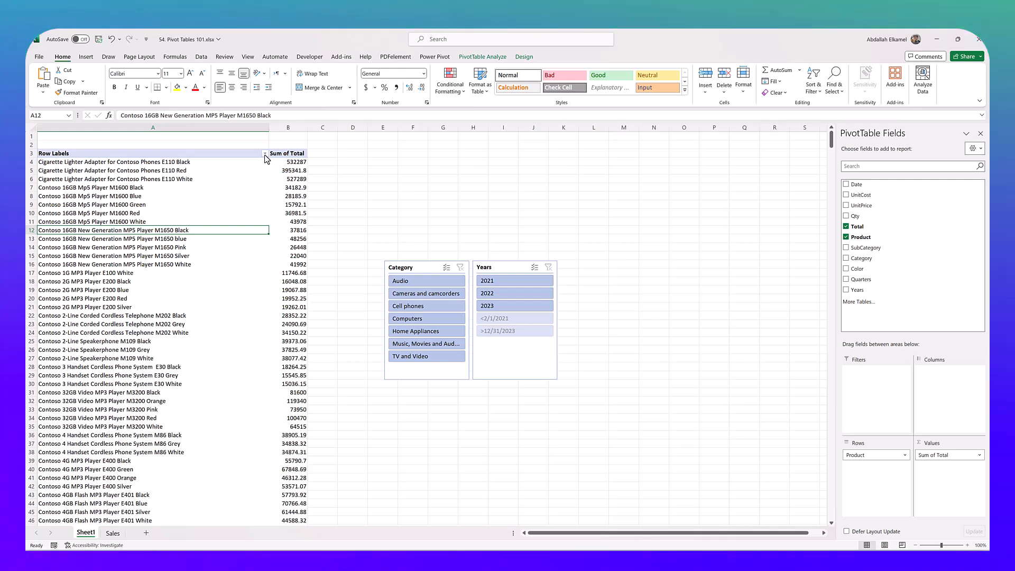
click(264, 154)
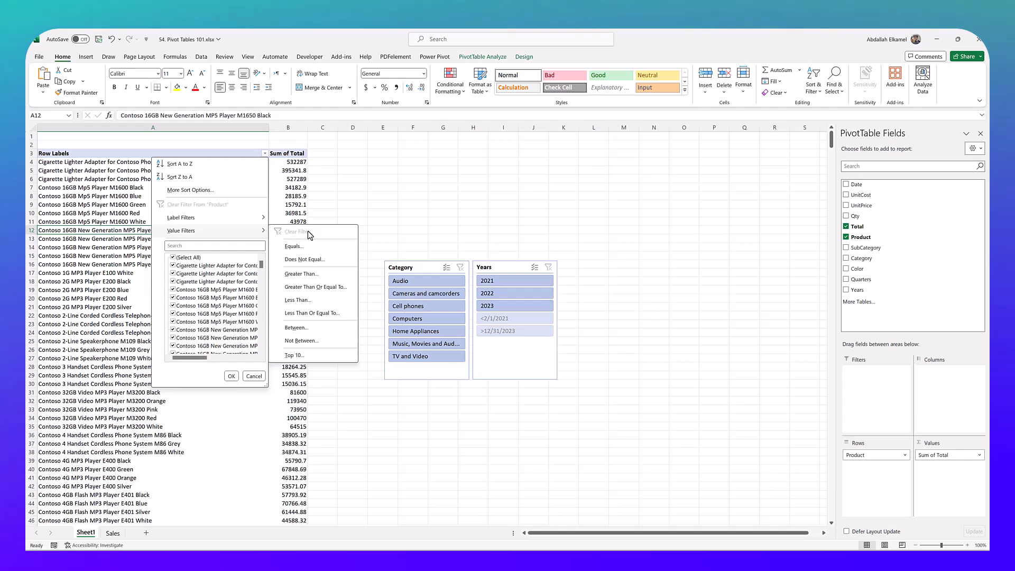
click(324, 358)
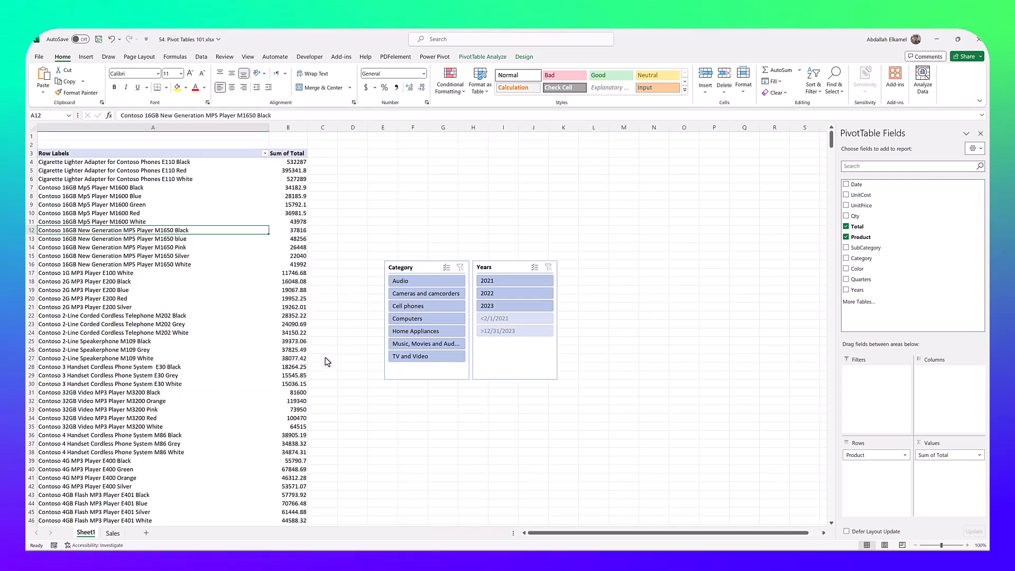
drag(477, 266, 453, 179)
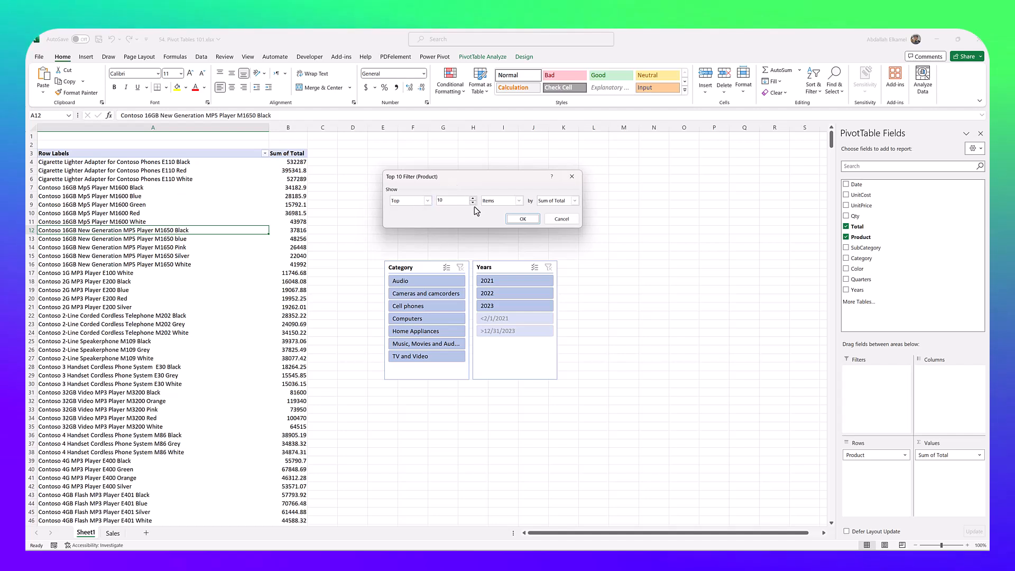
click(500, 202)
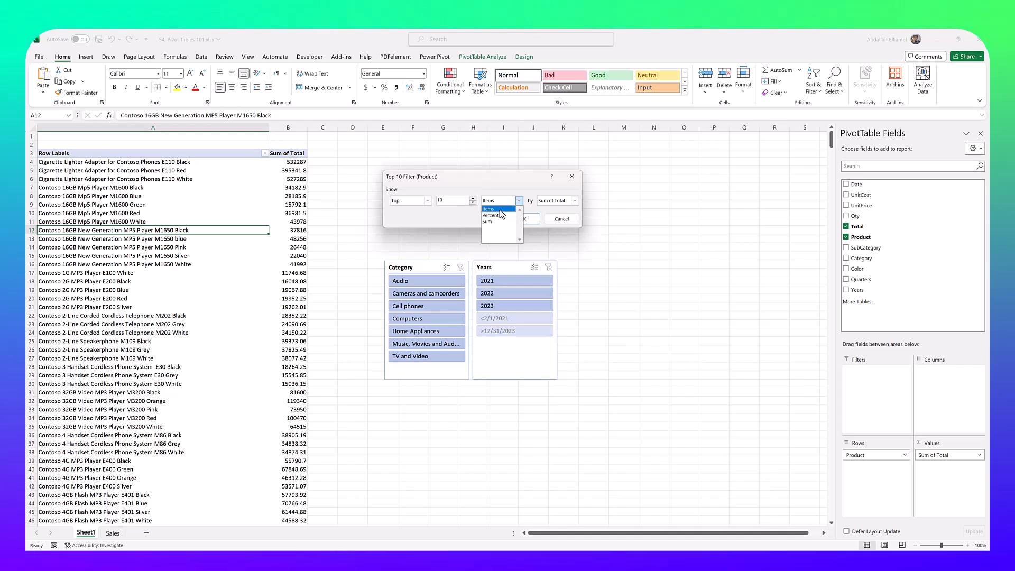
click(499, 210)
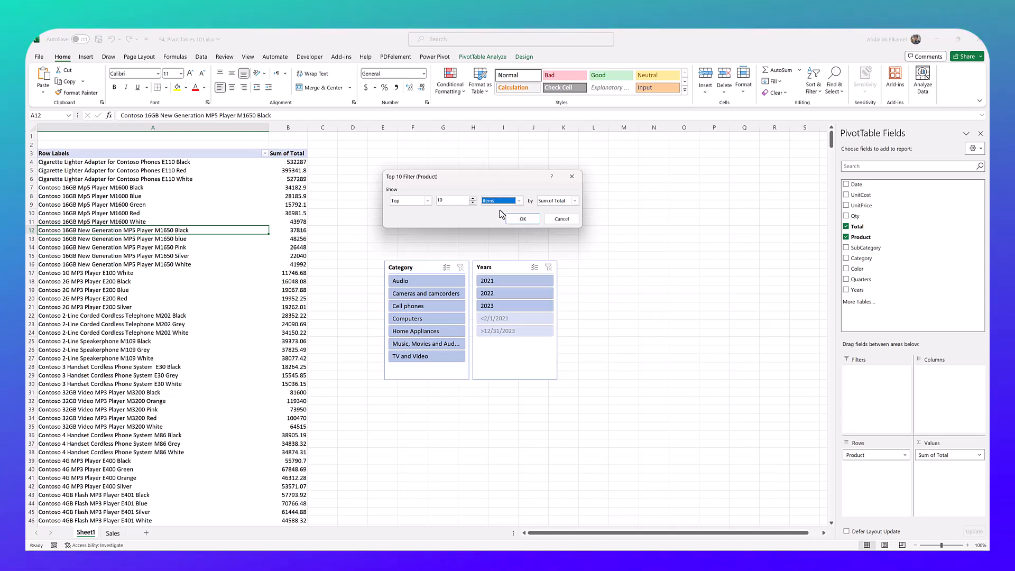
click(552, 201)
click(552, 206)
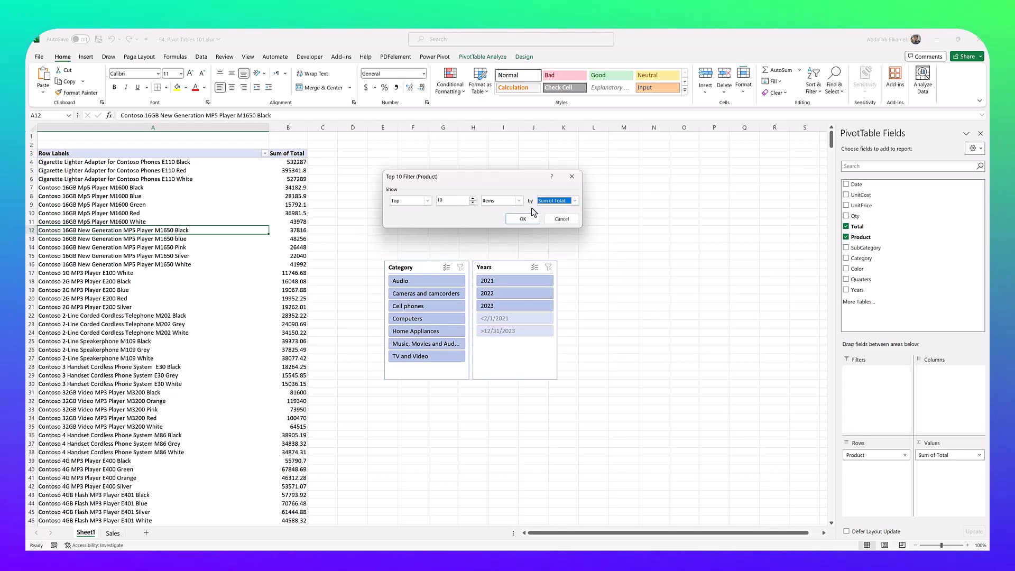
click(510, 219)
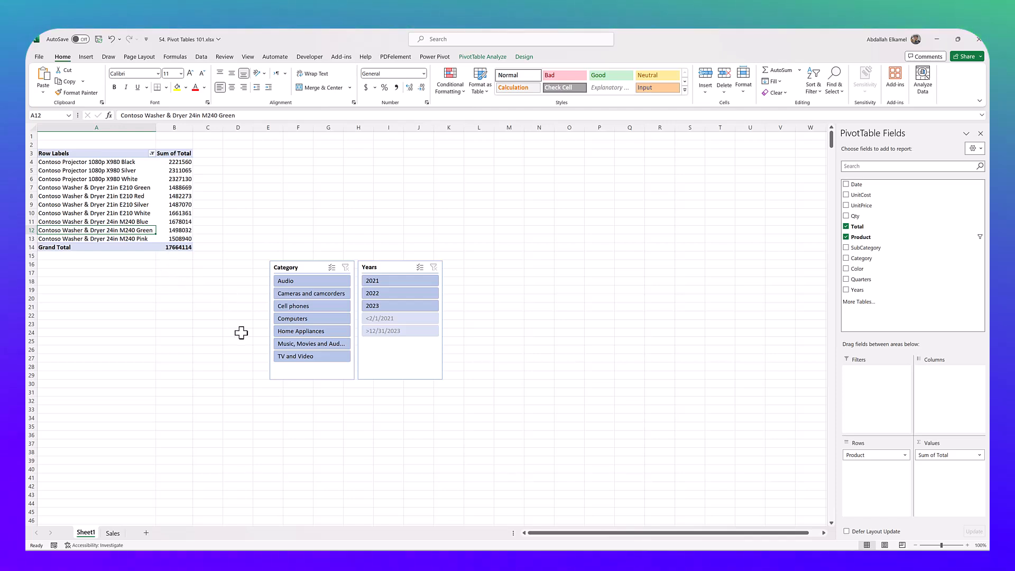
Filter the top products by 2021, 2022 and 2023 in turn, and by the Cell phones category, using the slicers
click(381, 281)
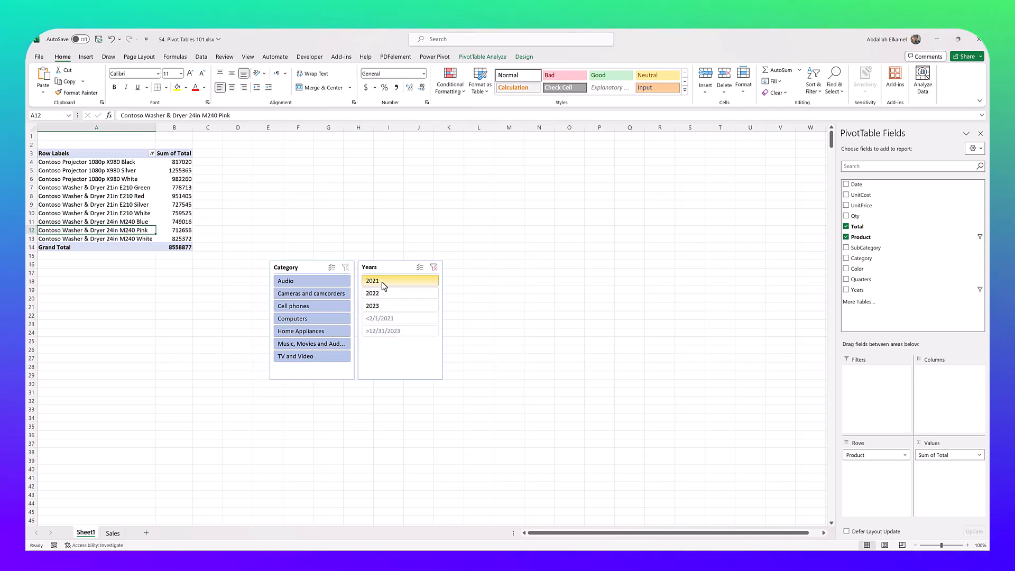
click(382, 294)
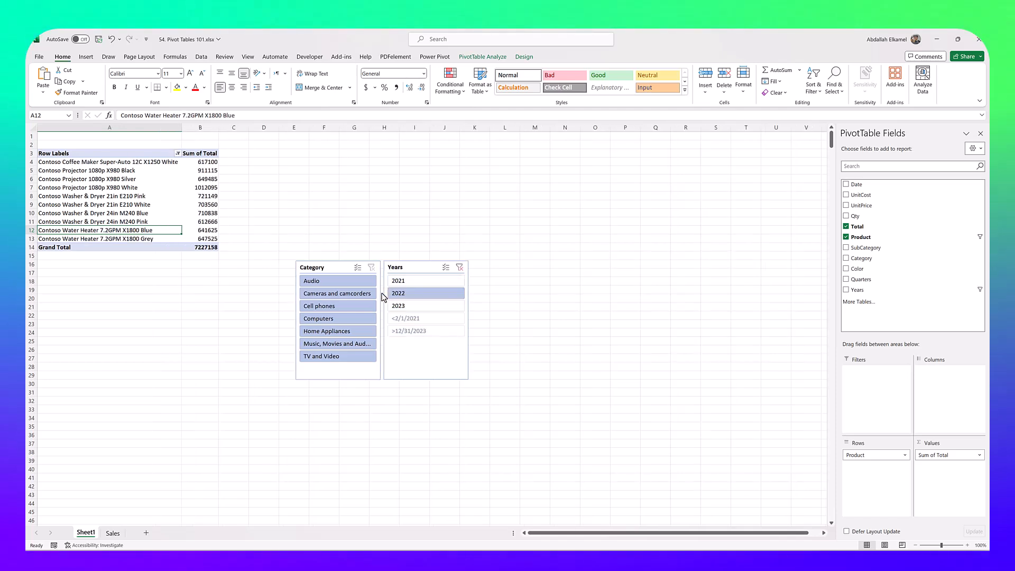
click(396, 308)
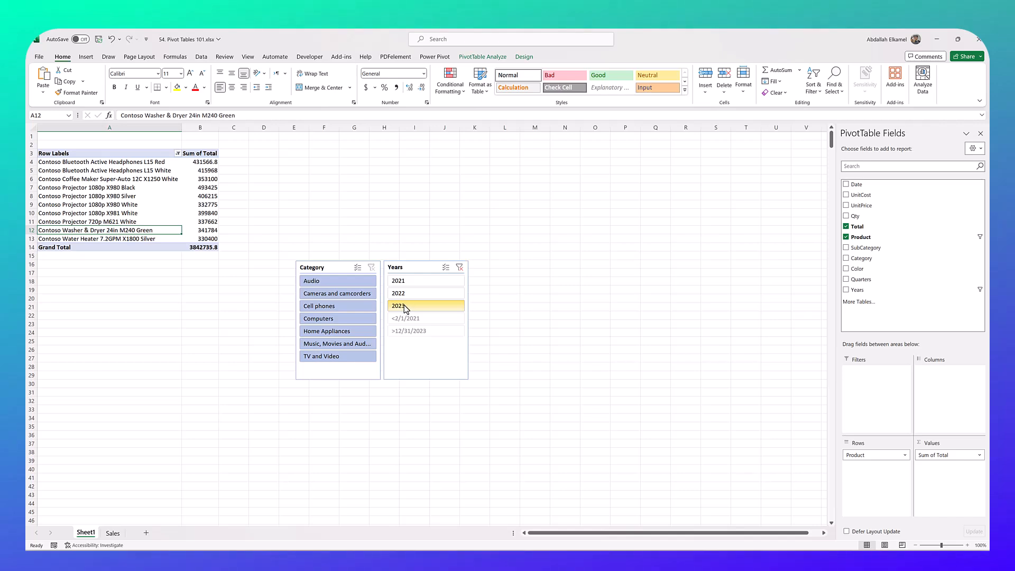
click(330, 306)
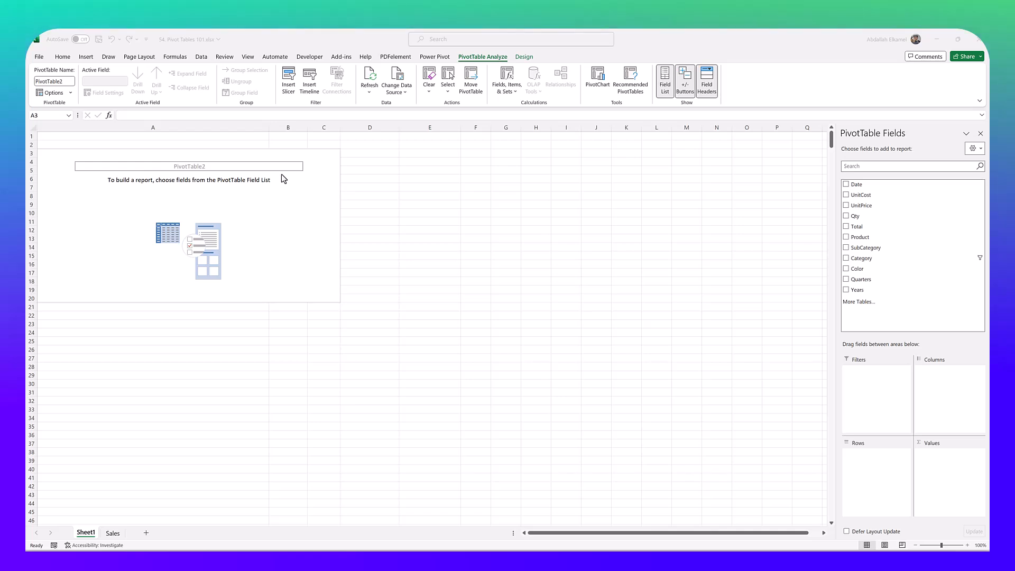
Rename the Total column header on the Sales sheet as Total Sales and widen the column
click(291, 167)
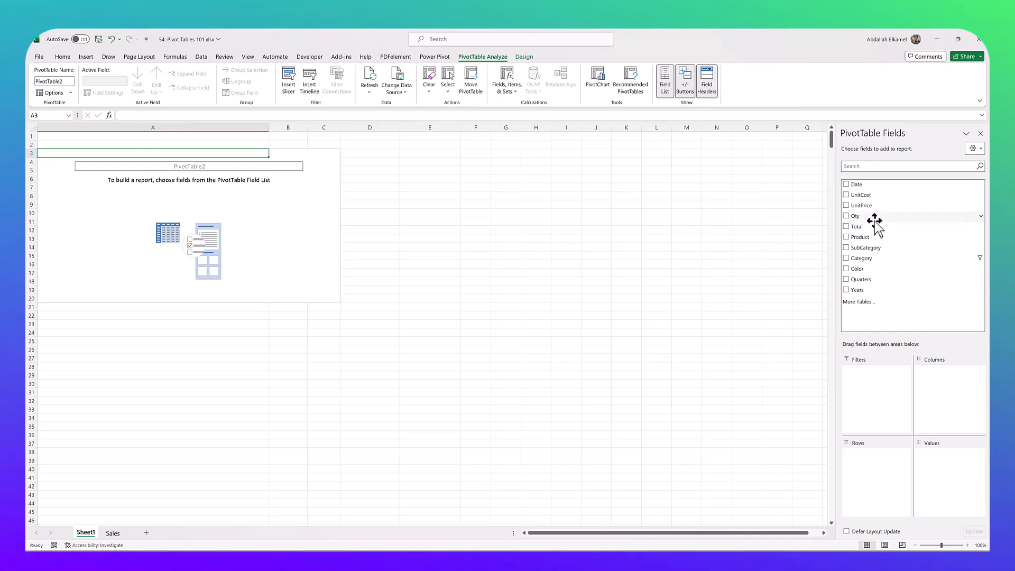
click(113, 532)
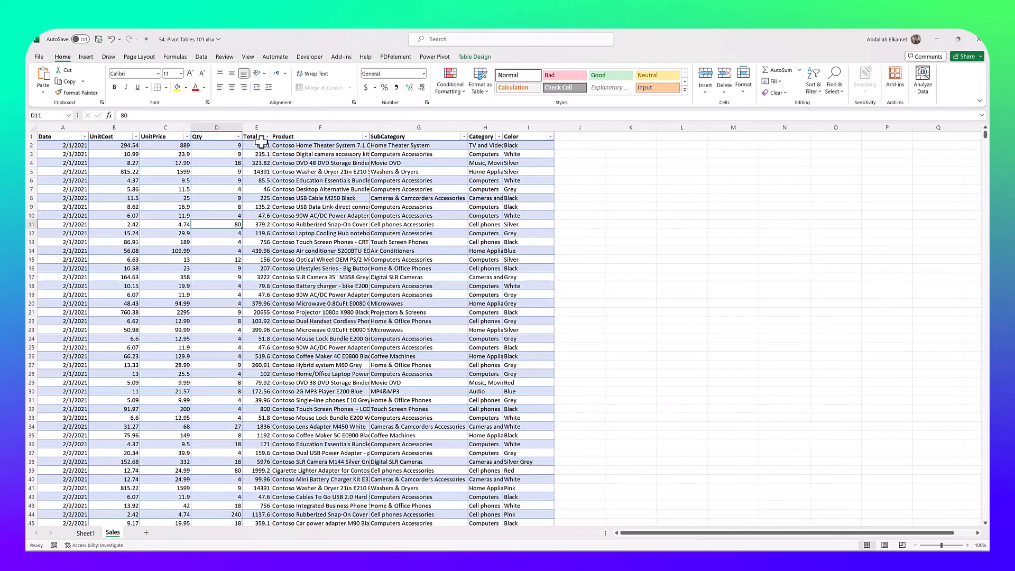
click(253, 137)
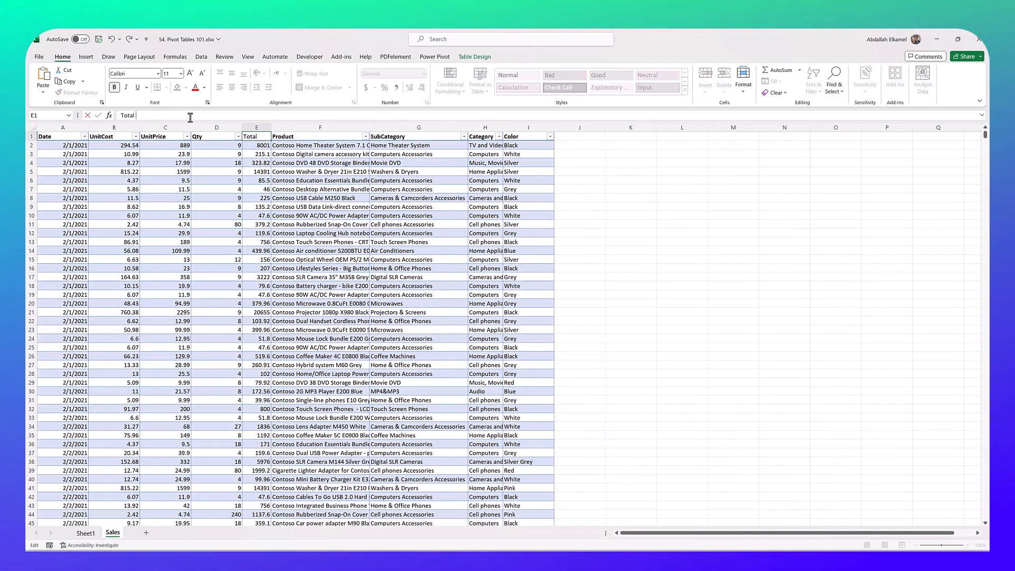
text(Sales)
key(Return)
drag(271, 129, 293, 130)
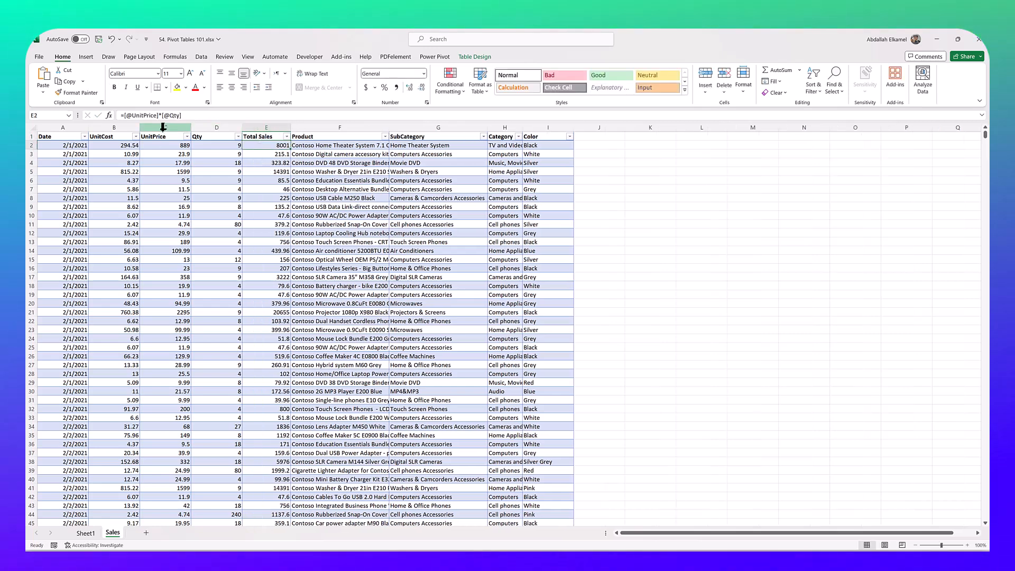
click(163, 127)
key(ctrl+shift+plus)
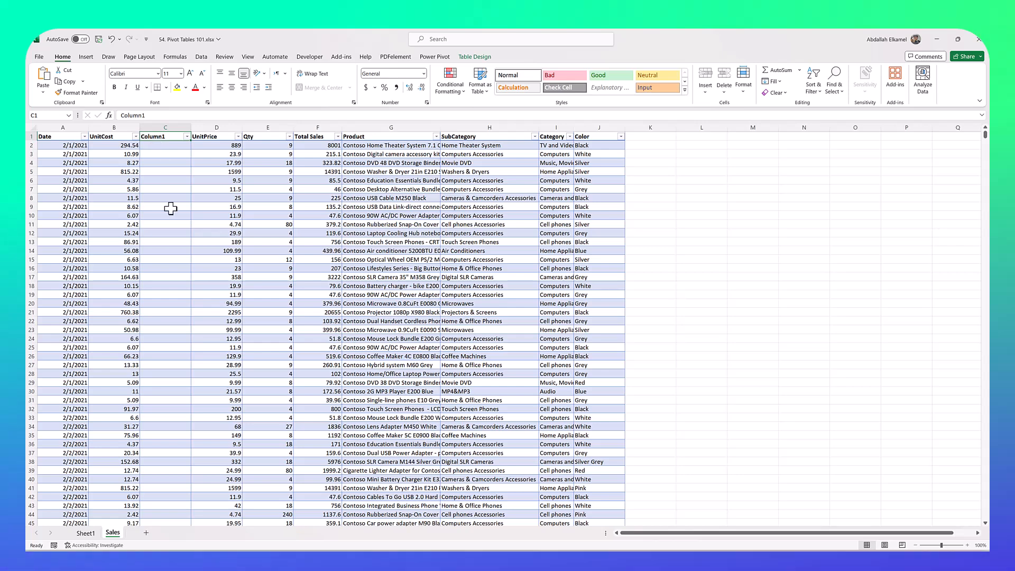
text(Total Cost)
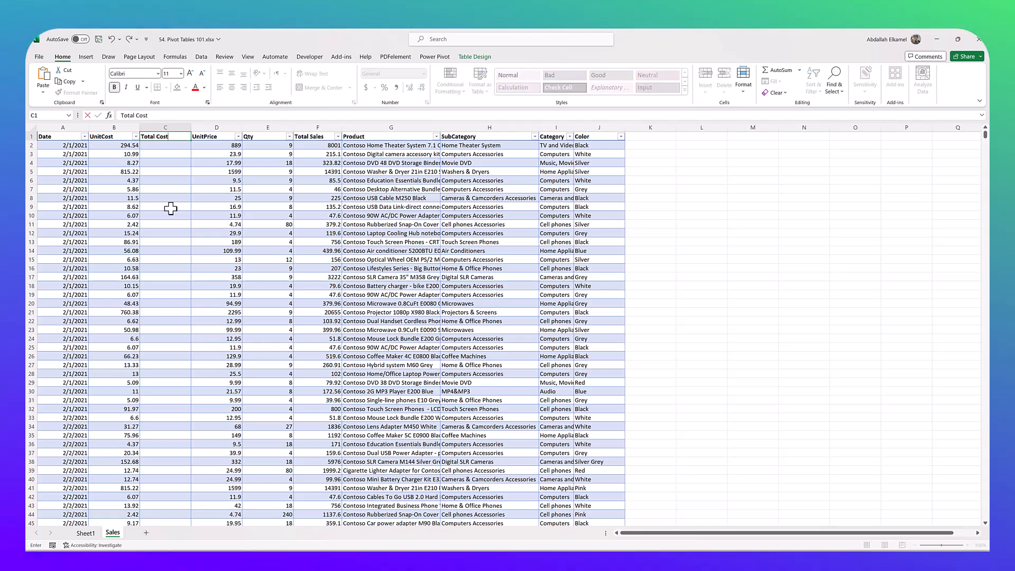
key(Return)
text(=[@UnitCost)
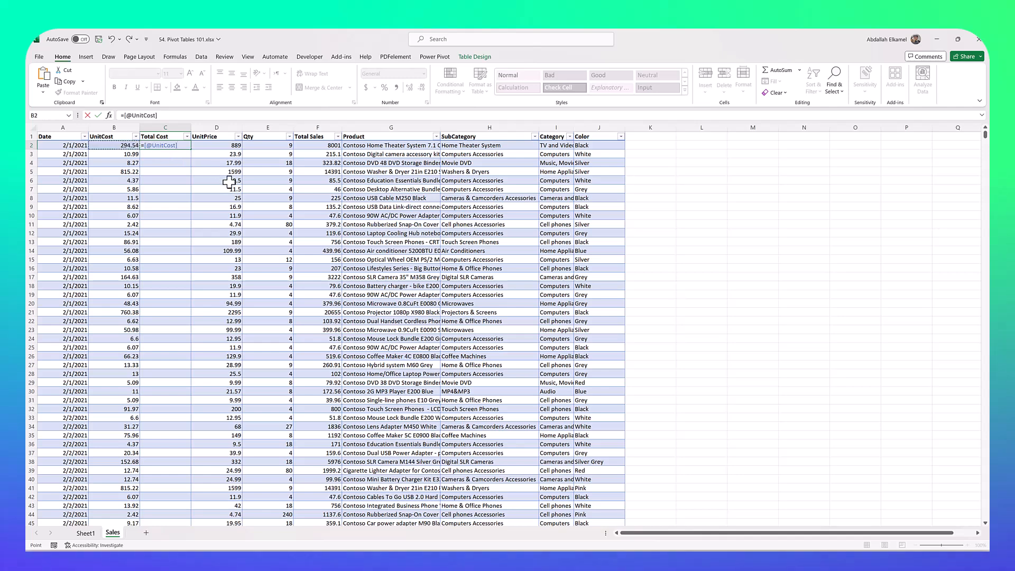
text(*)
click(284, 146)
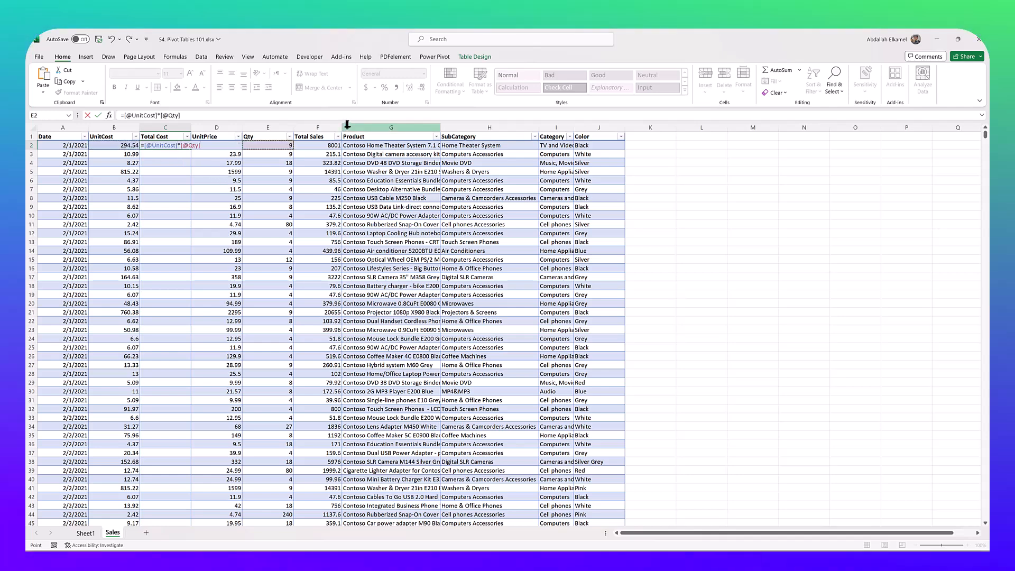
key(Return)
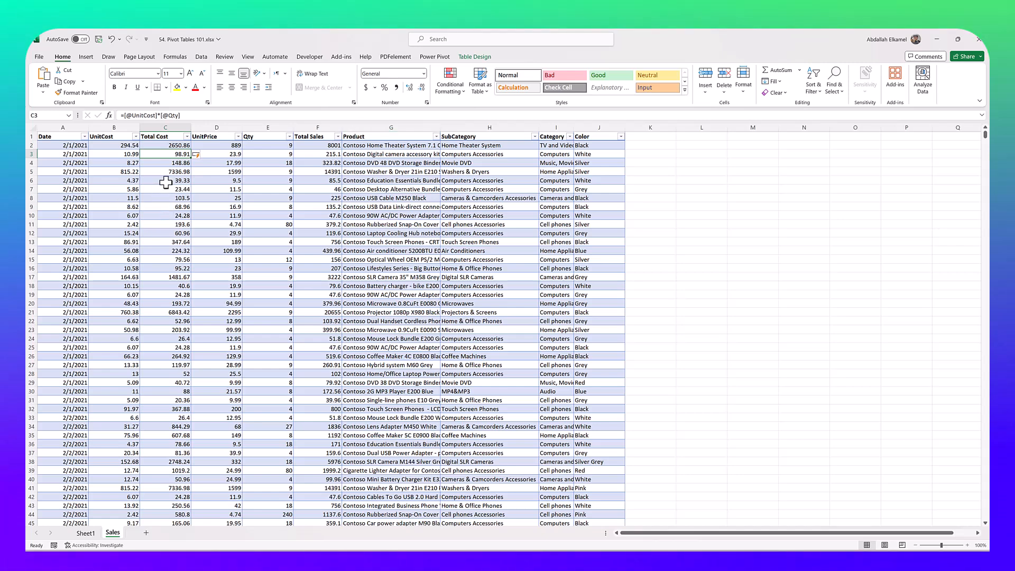
Refresh the empty PivotTable on Sheet1 and add Category to the rows and Total Sales and Total Cost to the values
click(86, 533)
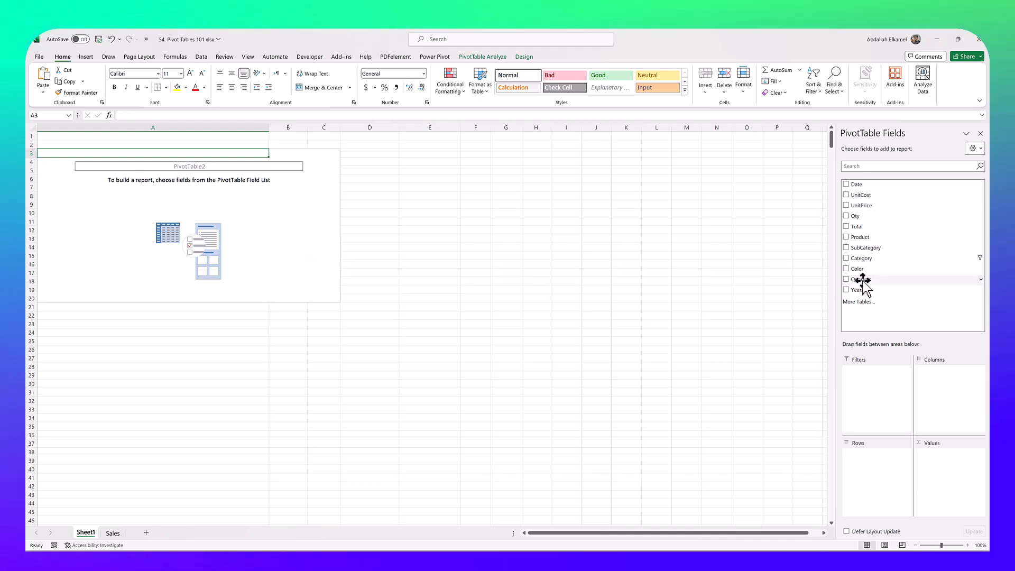
right_click(159, 179)
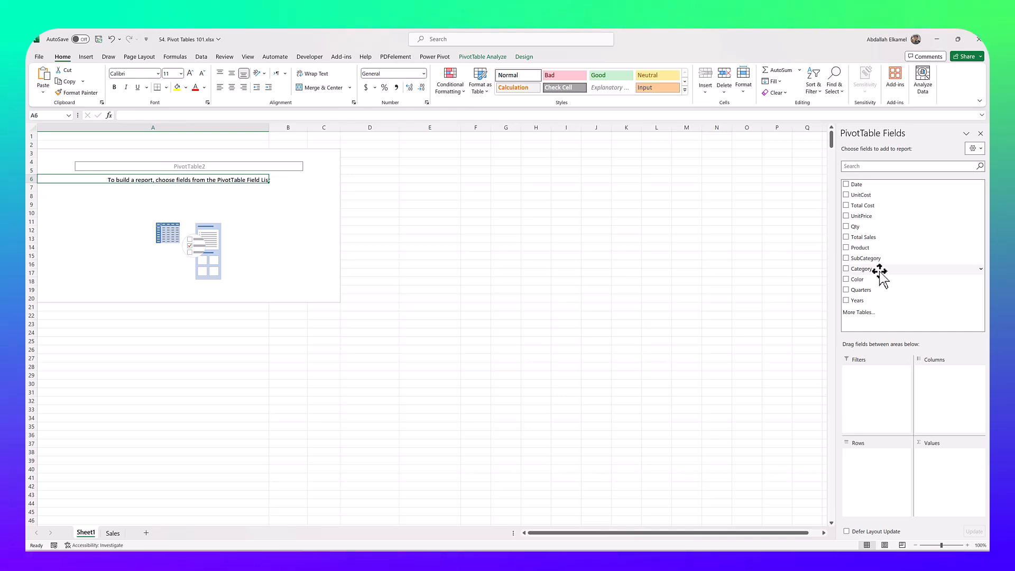
drag(878, 271, 877, 457)
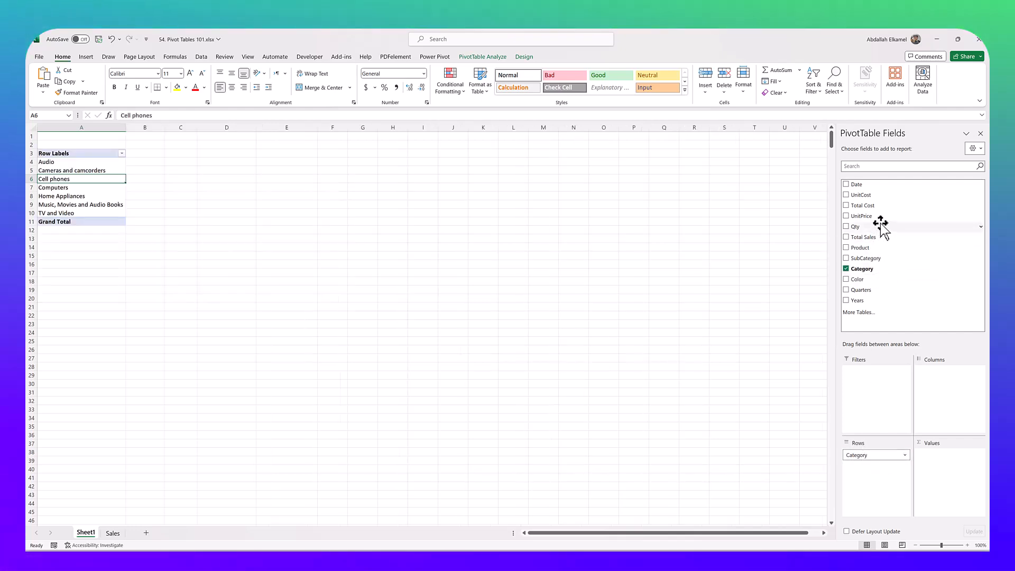
drag(878, 234, 937, 470)
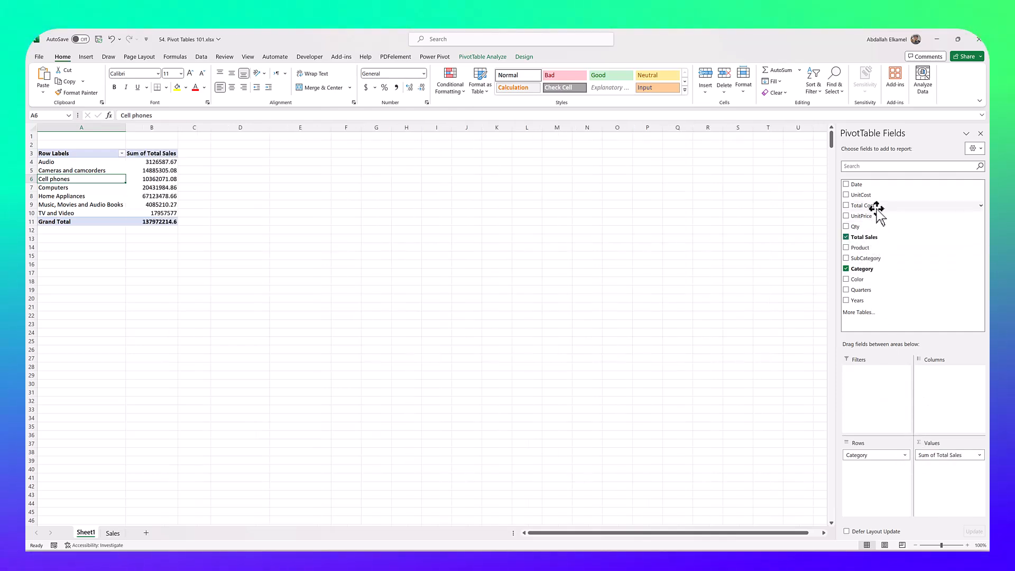
drag(947, 499, 947, 499)
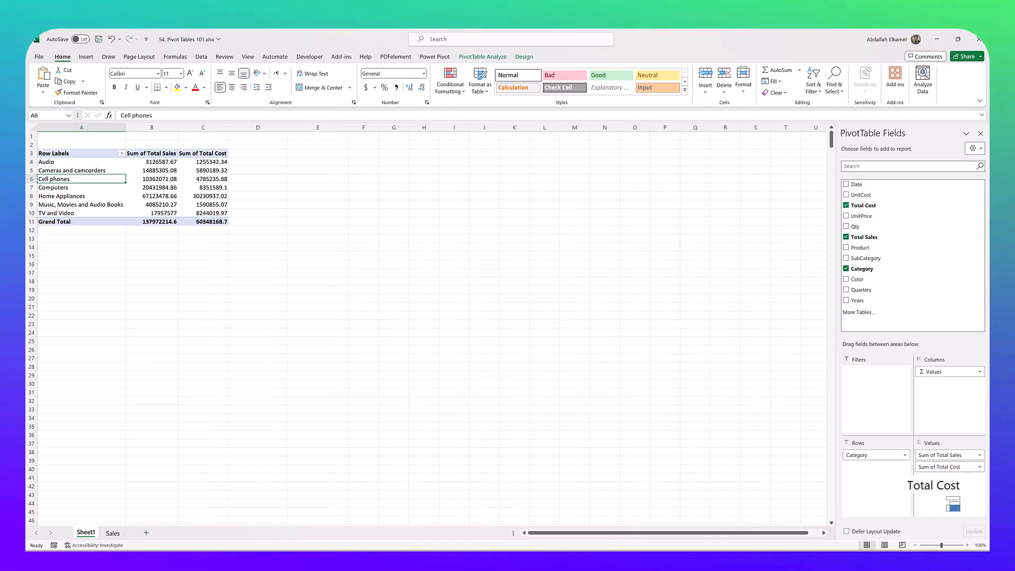
Format the Total Sales and Total Cost values as Number with 0 decimal places and a 1000 separator
right_click(160, 170)
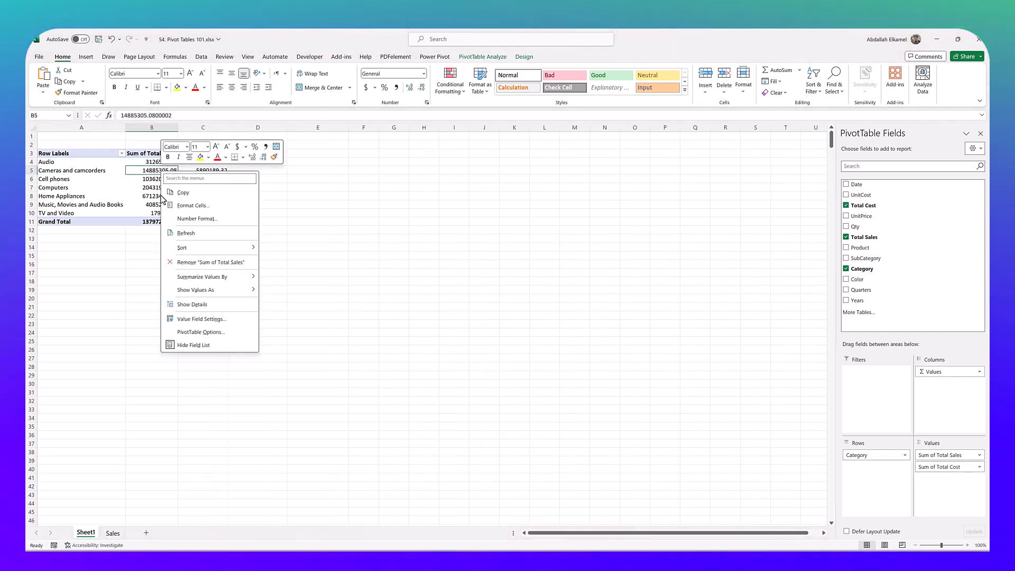
click(177, 216)
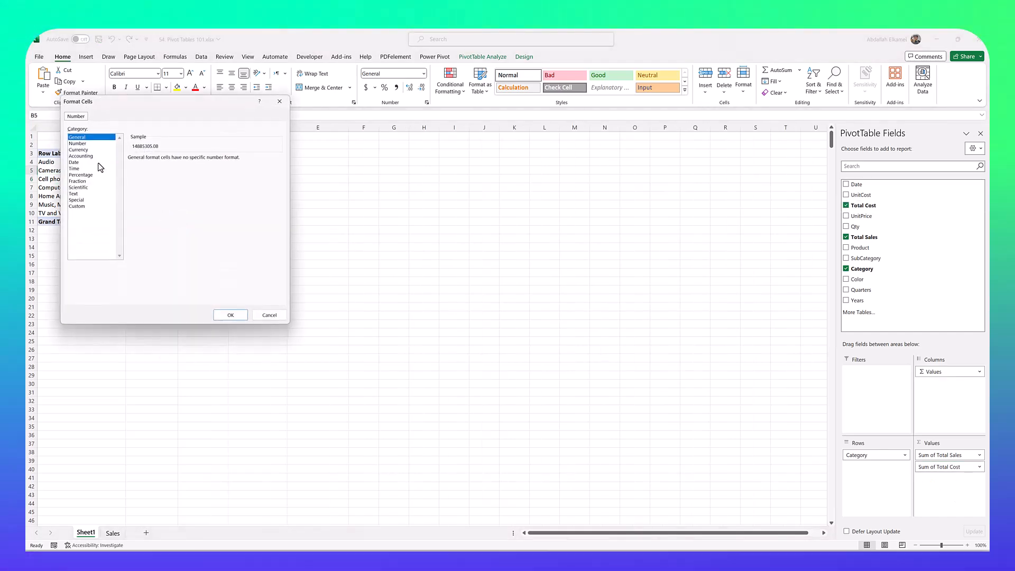
click(77, 143)
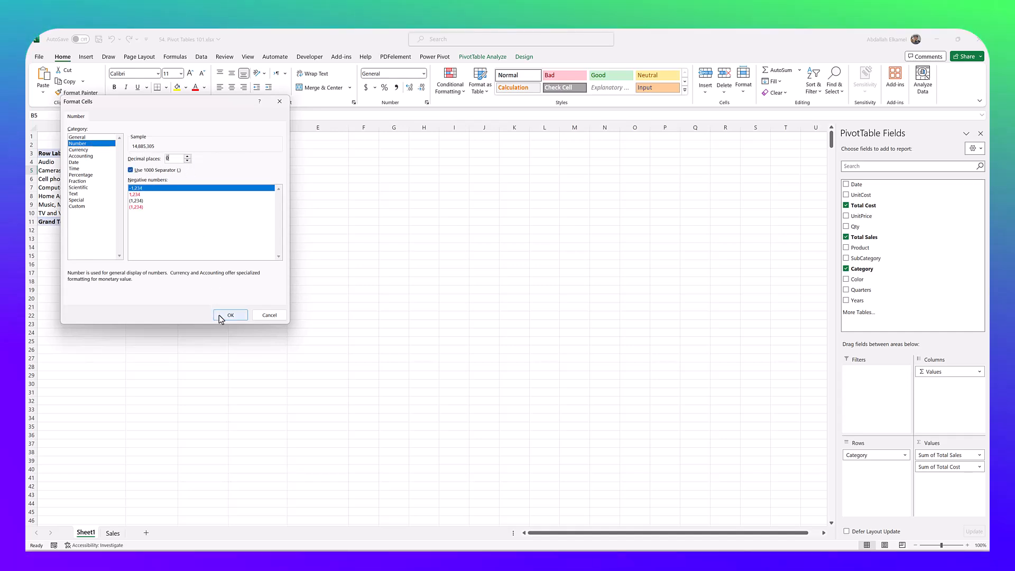
click(217, 315)
right_click(210, 179)
click(227, 221)
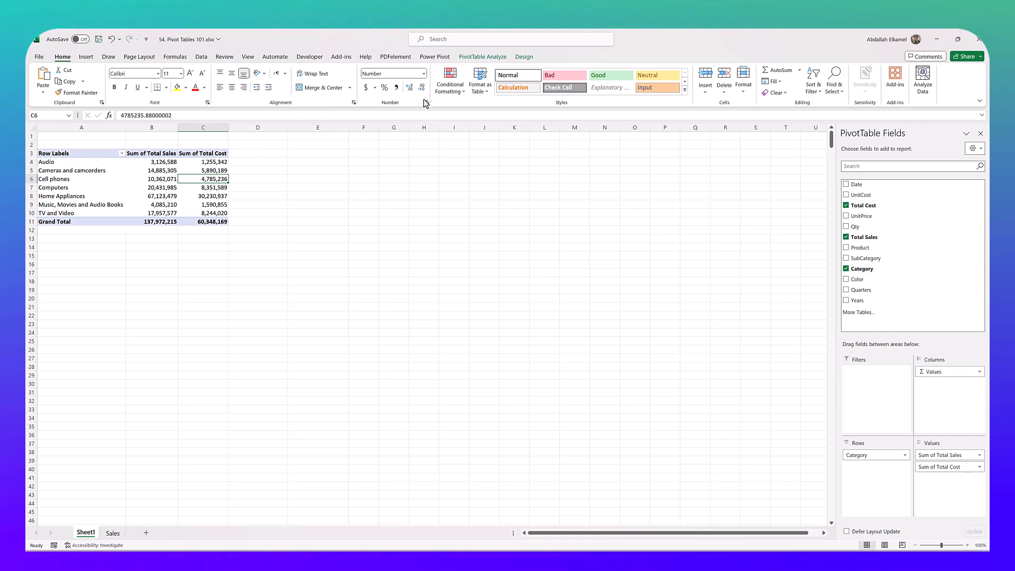
Add a calculated field named Total Profit to the PivotTable with the formula = 'Total Sales' - 'Total Cost'
click(482, 57)
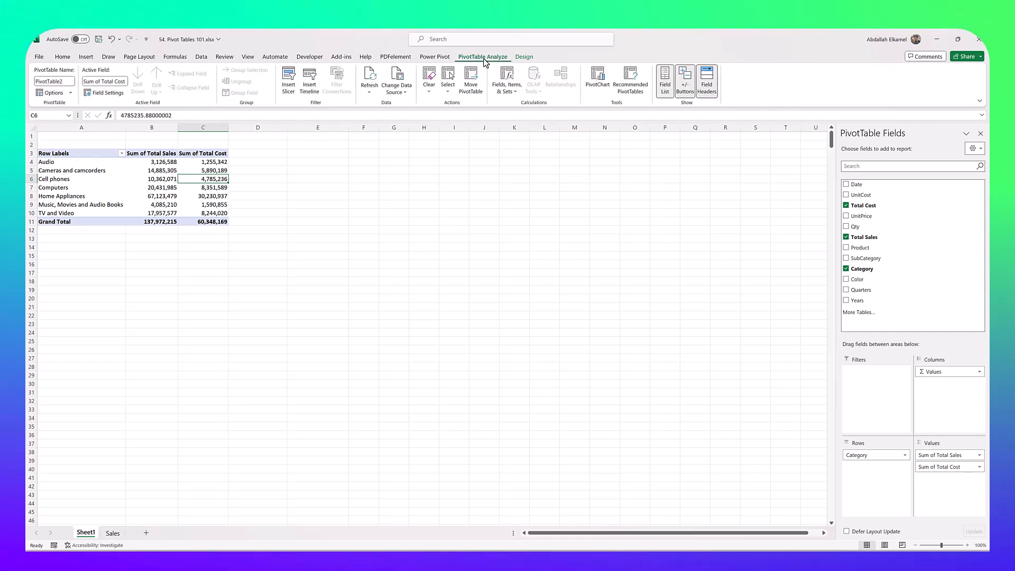
click(511, 90)
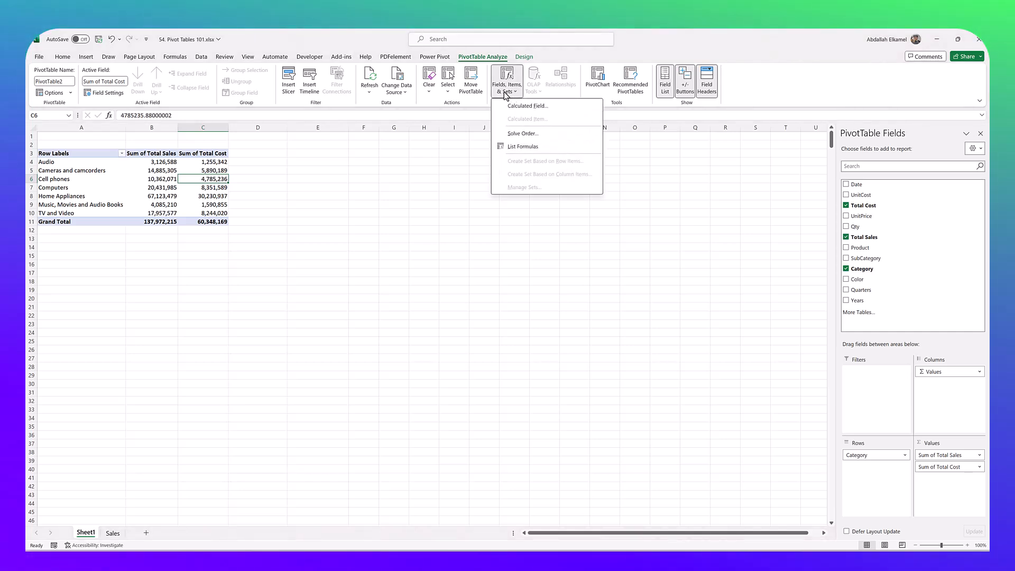
click(540, 107)
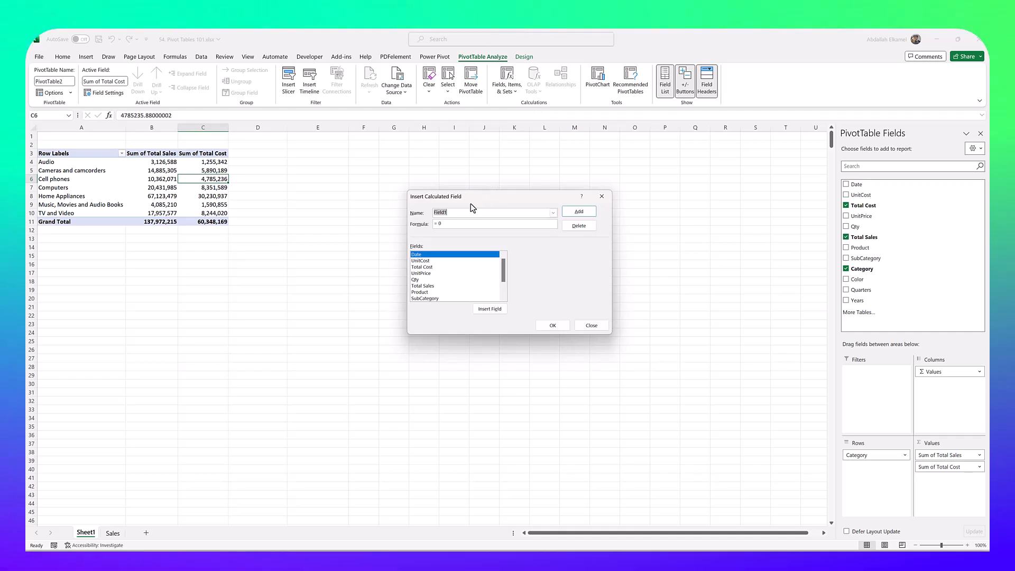
key(BackSpace)
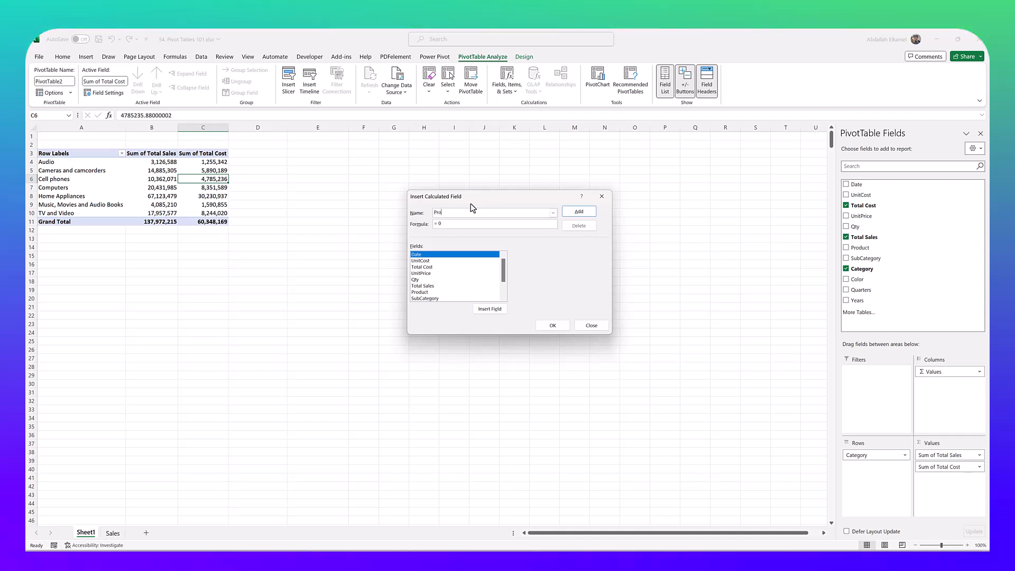
text(Total Profit)
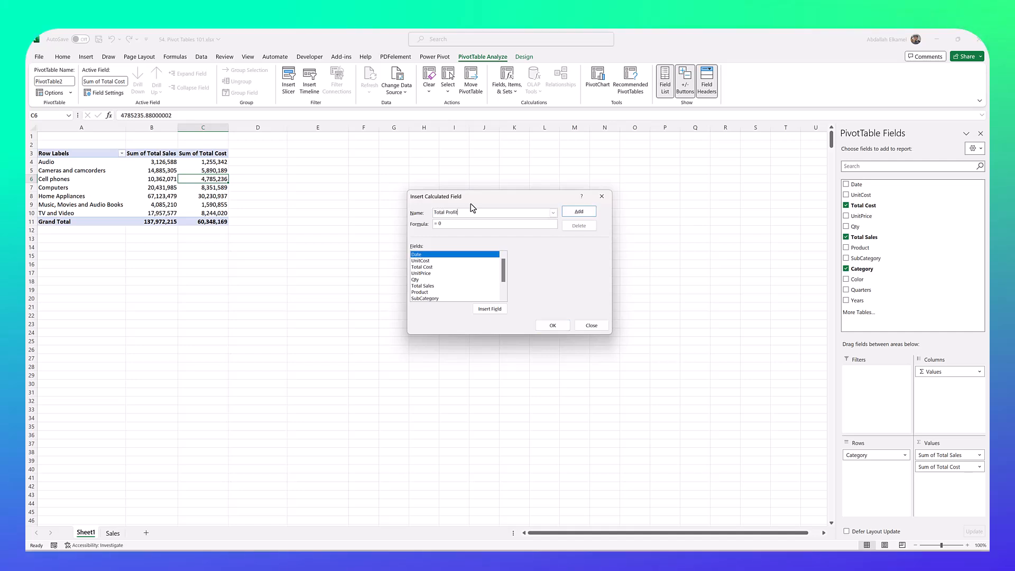
click(475, 224)
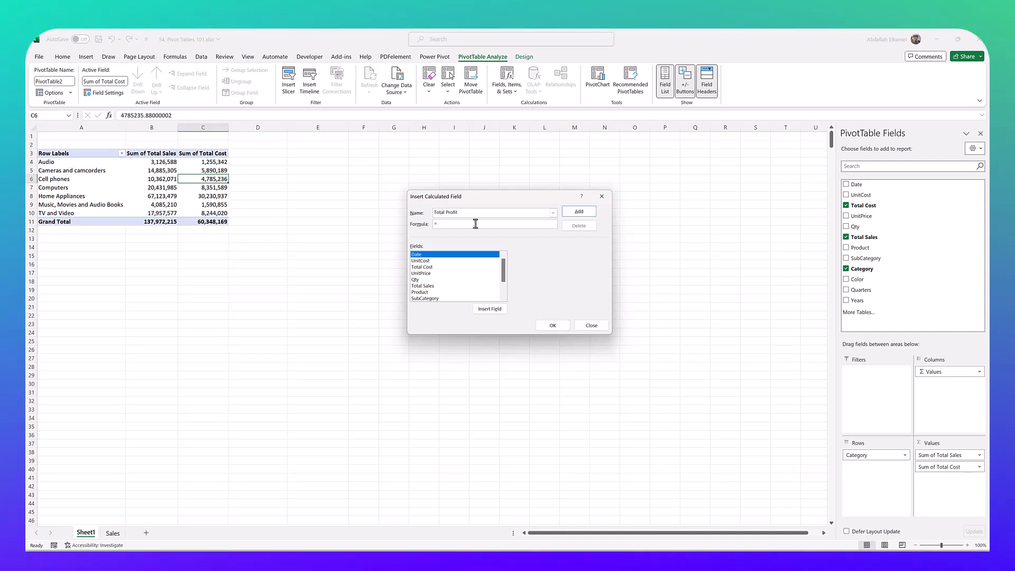
double_click(431, 285)
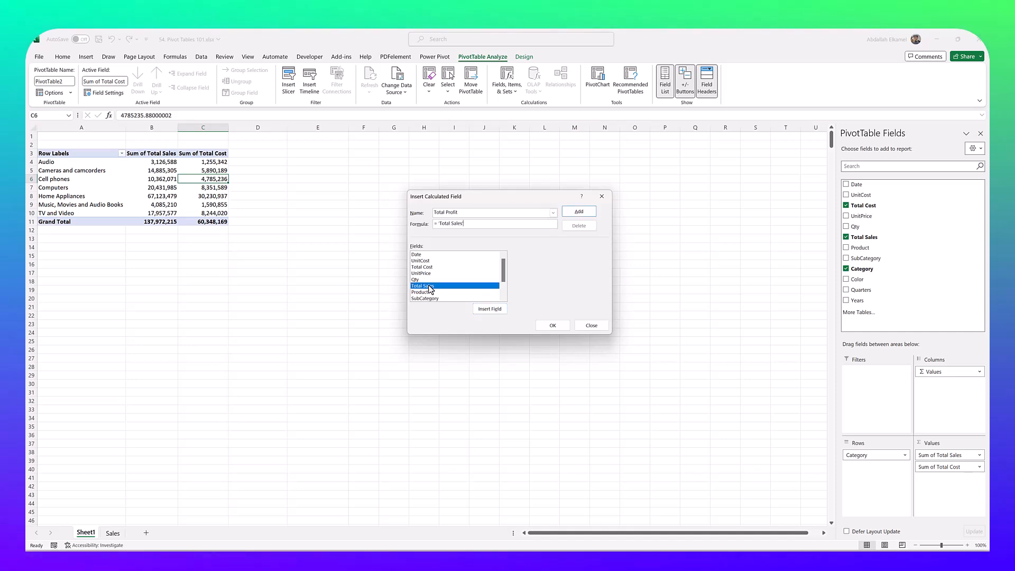
text(-)
double_click(440, 268)
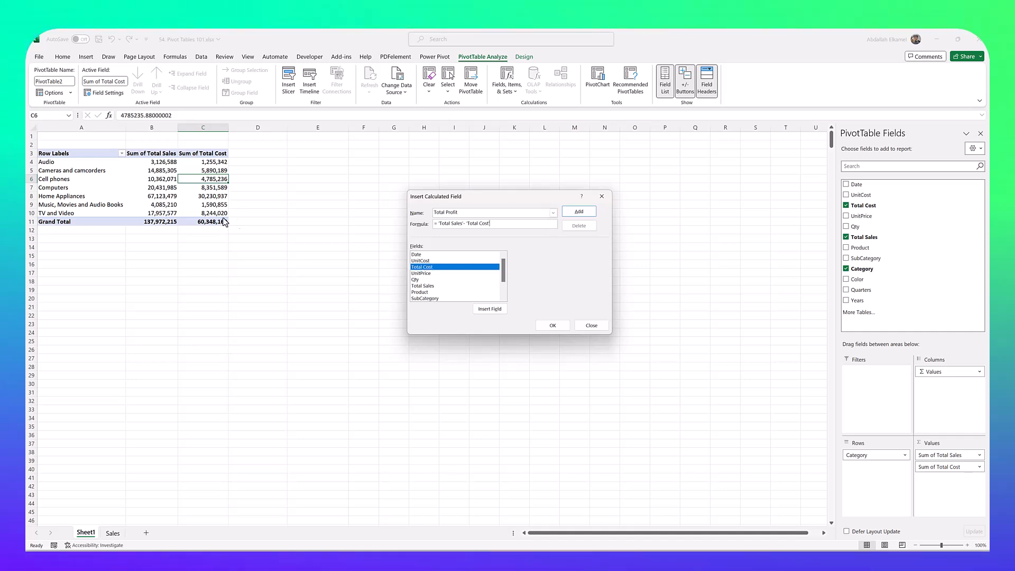
click(578, 212)
click(552, 326)
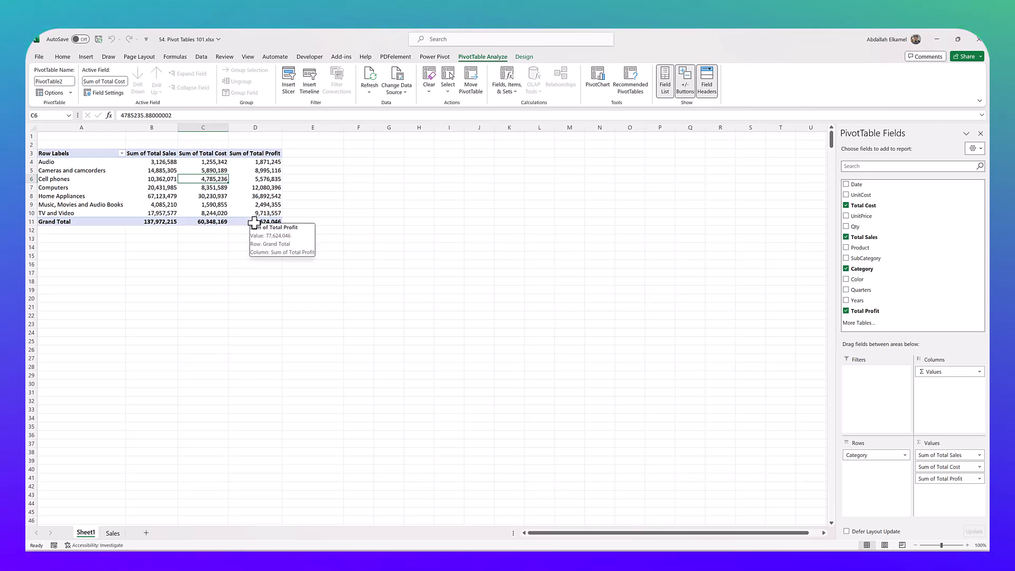
Sort the categories in the sales, cost and profit PivotTable in descending order by Sum of Total Sales
click(121, 153)
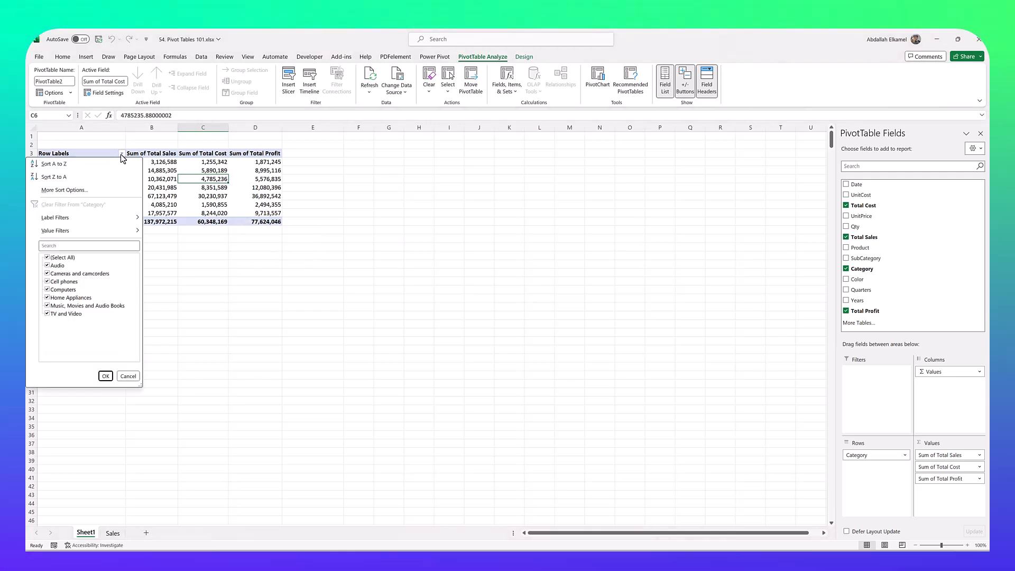
mouse_move(117, 233)
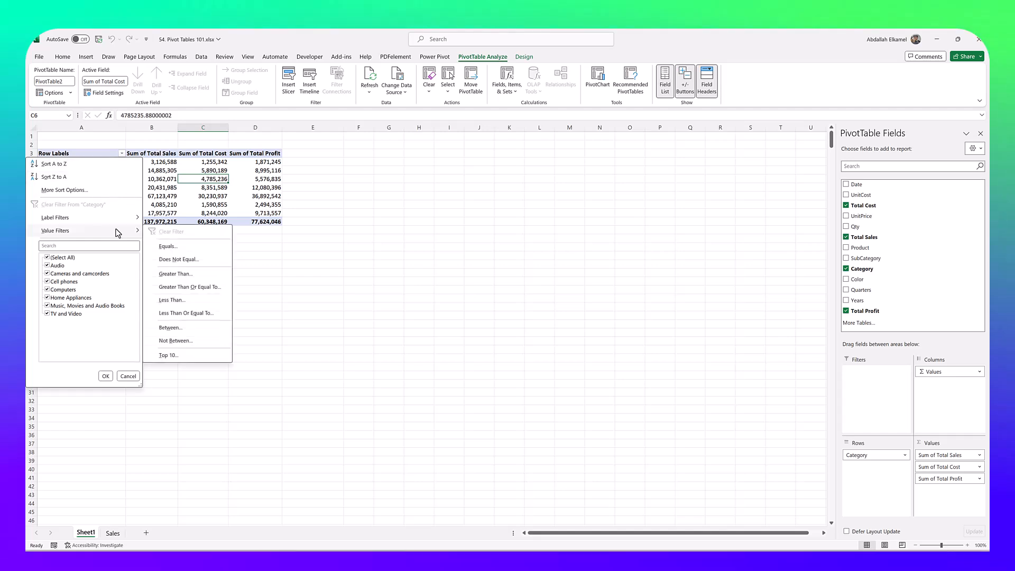
click(99, 191)
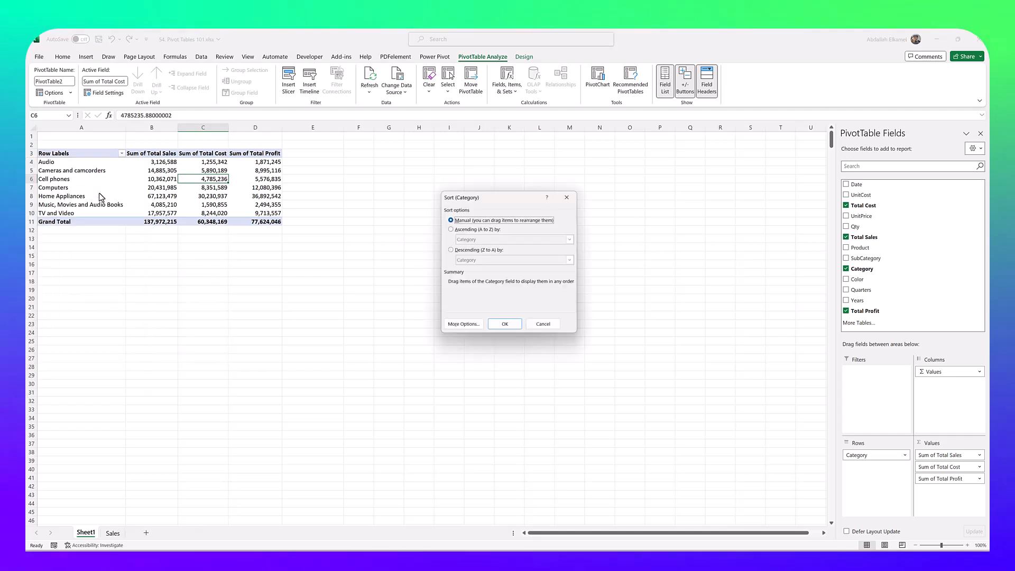
click(460, 250)
click(466, 261)
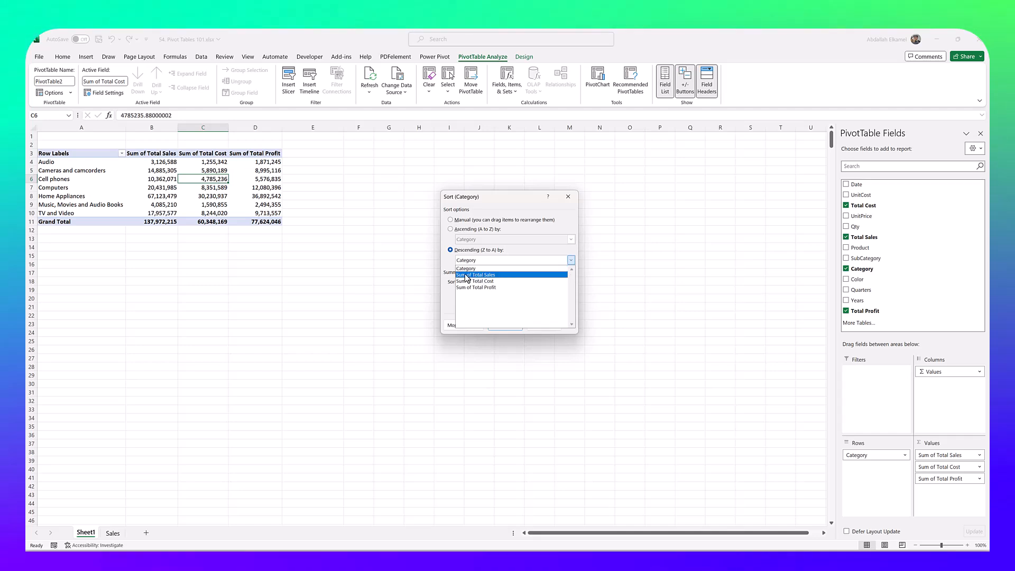
click(468, 276)
click(505, 325)
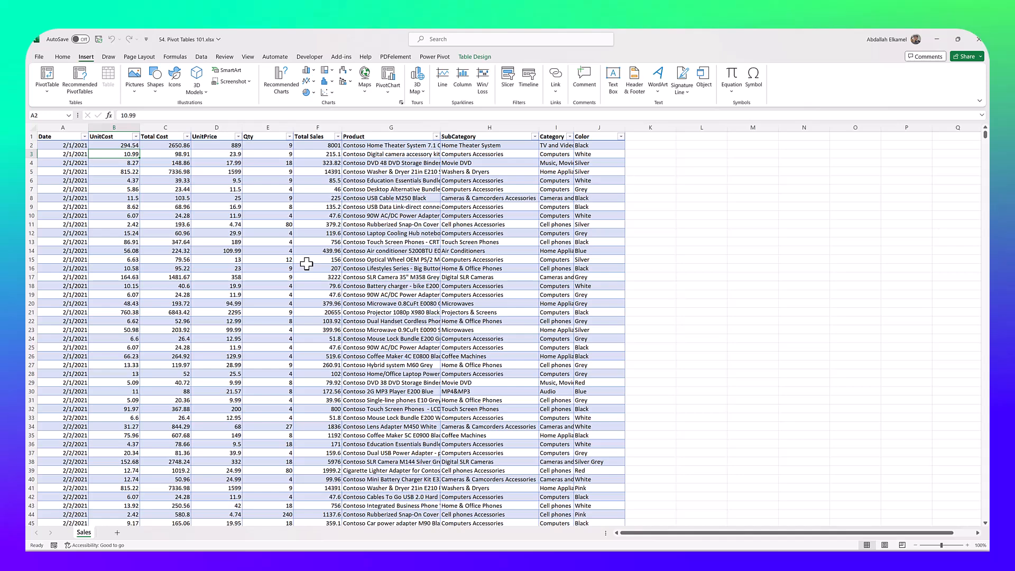
Create a PivotTable from the Sales table on a new worksheet, with Category in the rows and Total Sales in the values
click(277, 253)
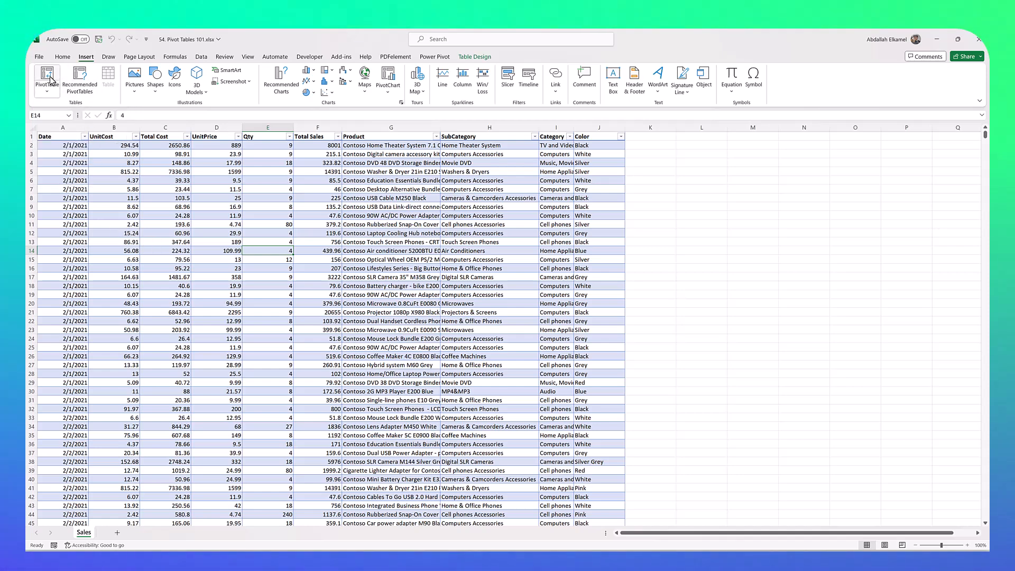
click(47, 77)
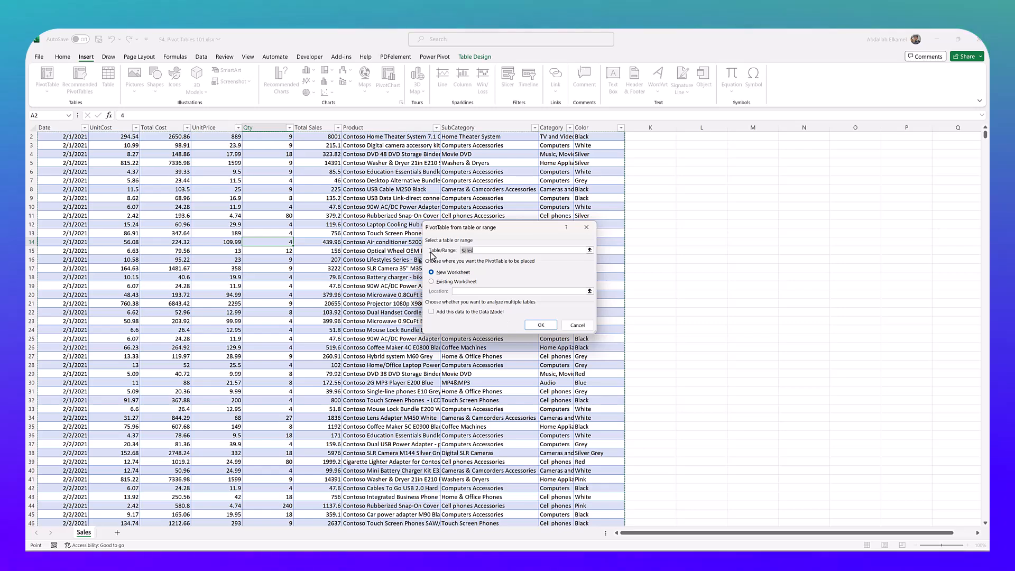
click(479, 251)
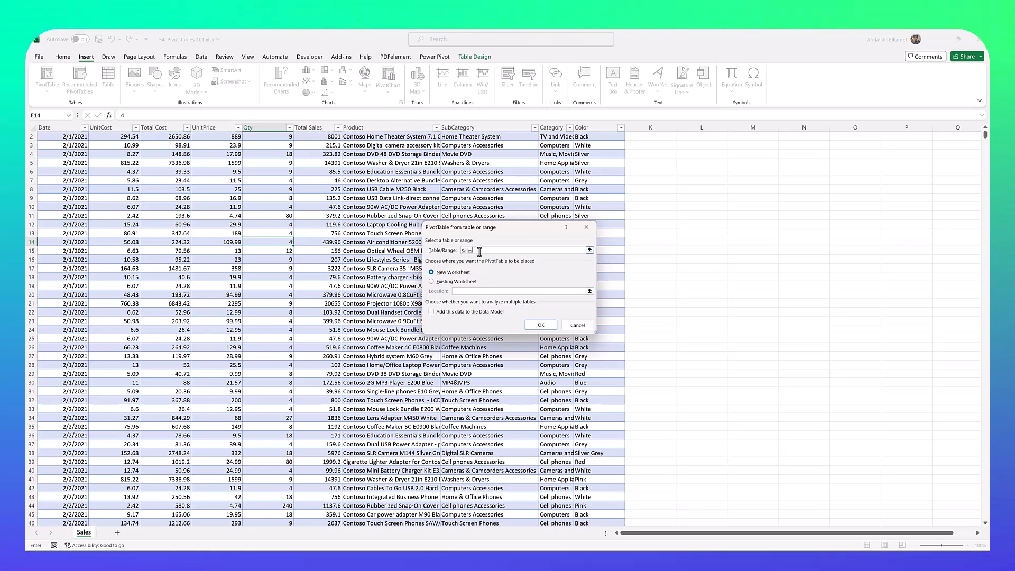
click(539, 325)
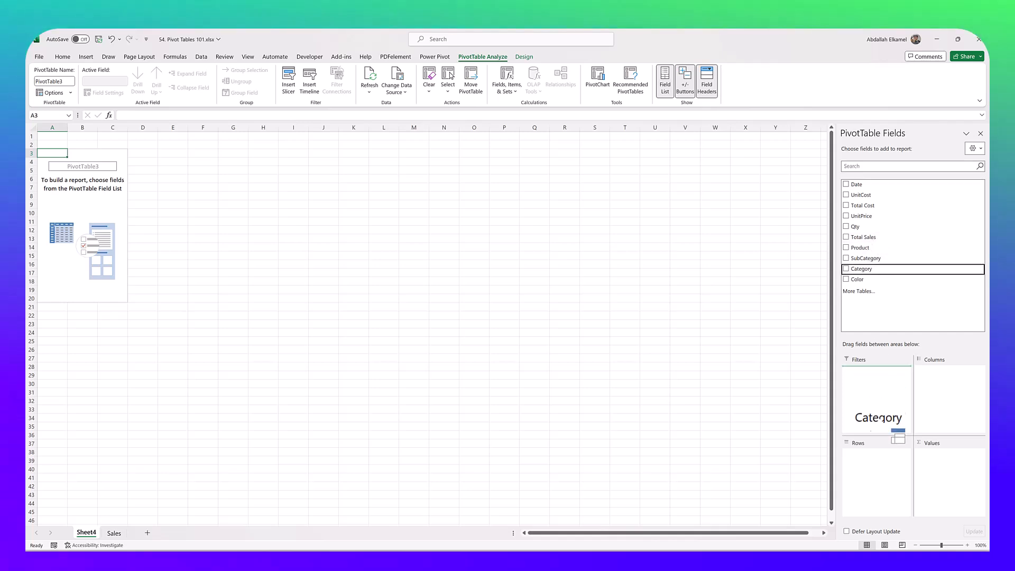
drag(882, 466, 881, 468)
drag(876, 236, 940, 465)
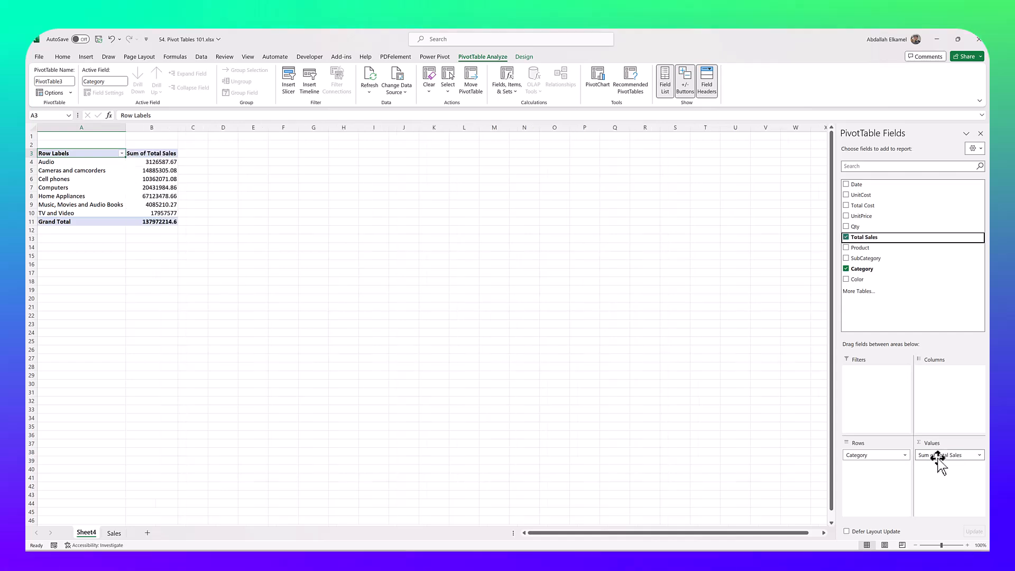
Format the Sum of Total Sales values as Number with 0 decimal places and a 1000 separator
click(159, 168)
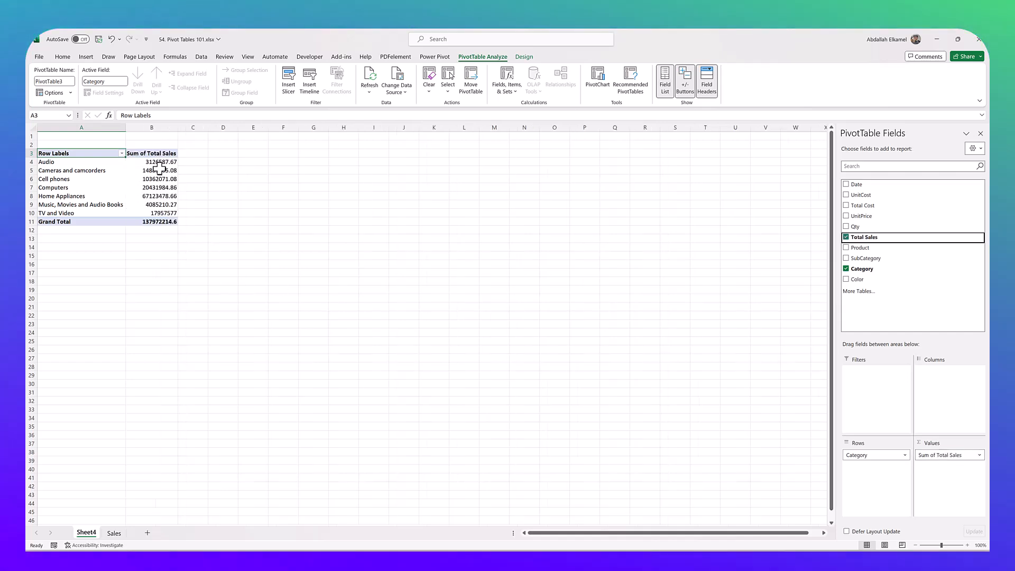
right_click(159, 168)
click(182, 217)
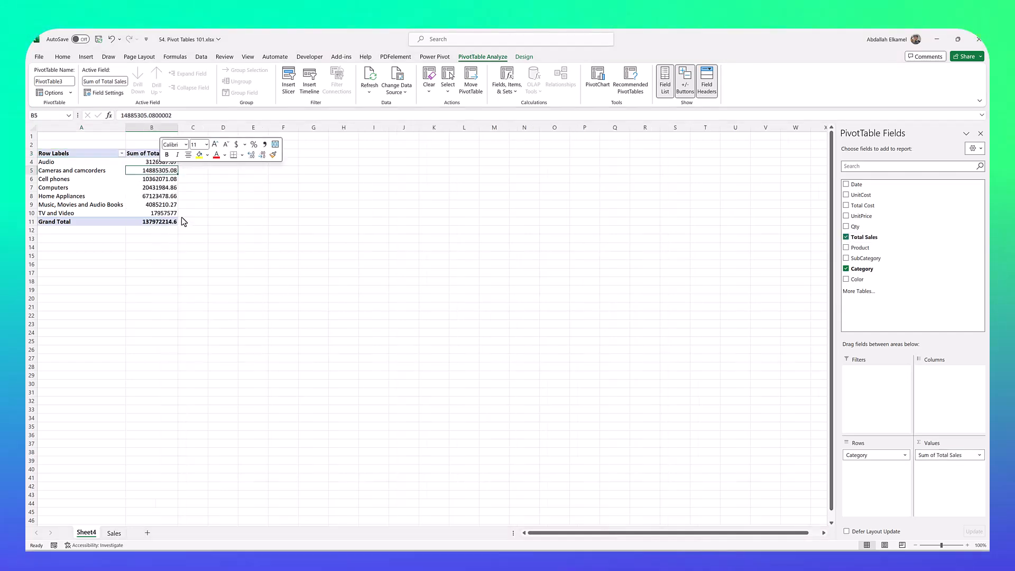
click(84, 145)
click(194, 162)
click(194, 161)
click(169, 171)
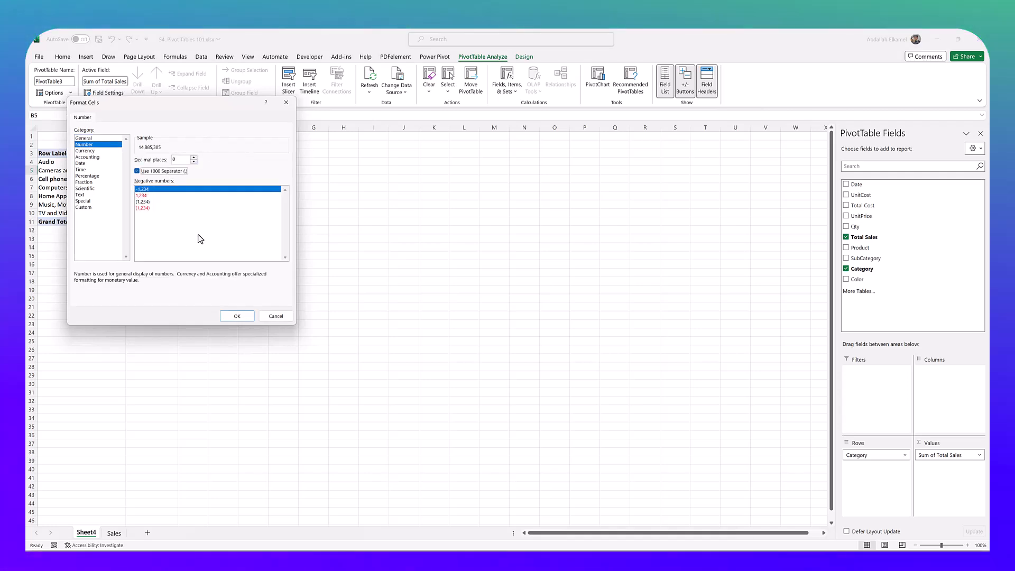
click(236, 317)
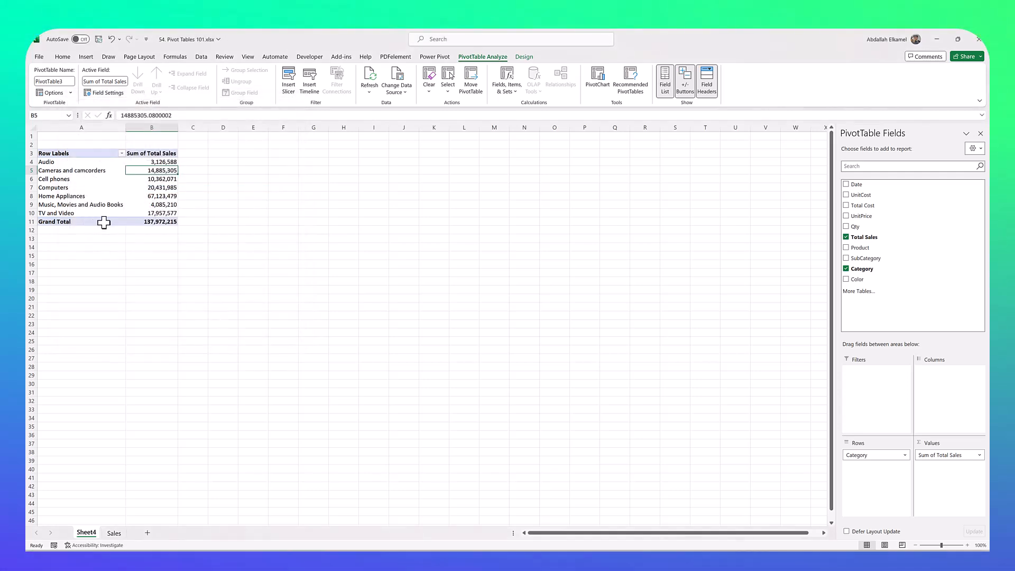
Sort the PivotTable's Category rows in descending order by Sum of Total Sales
click(122, 154)
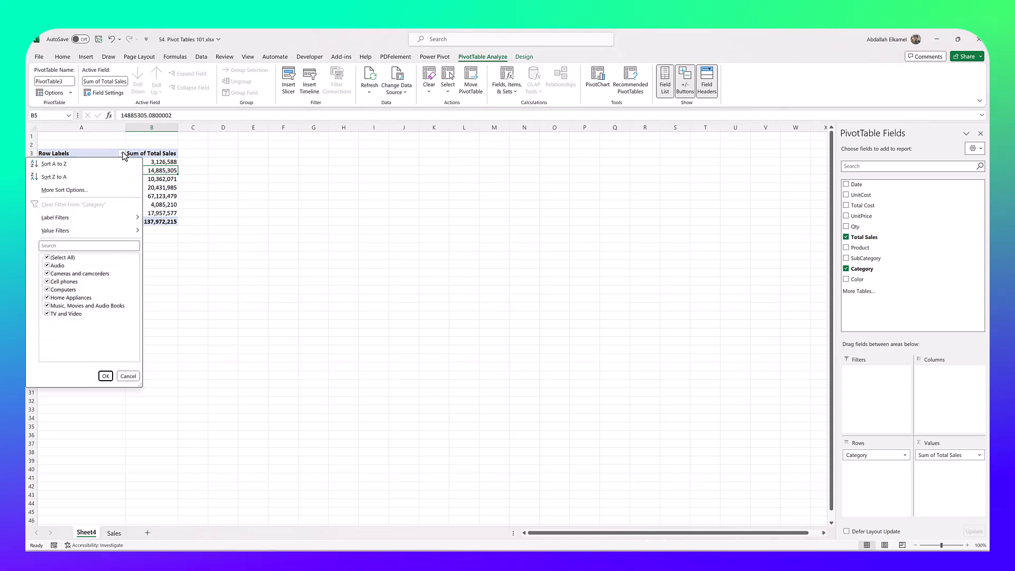
click(91, 191)
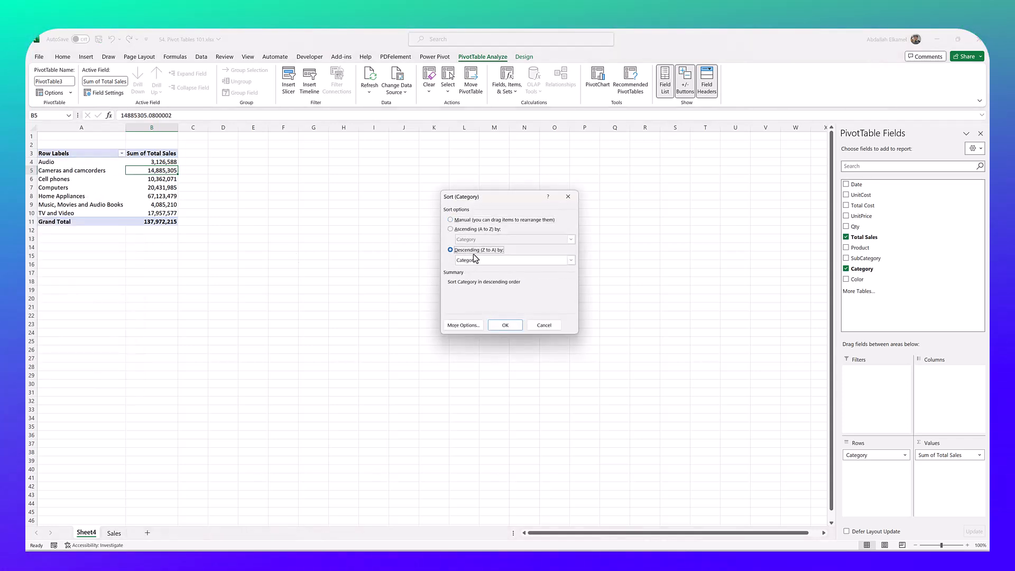
click(476, 260)
click(467, 278)
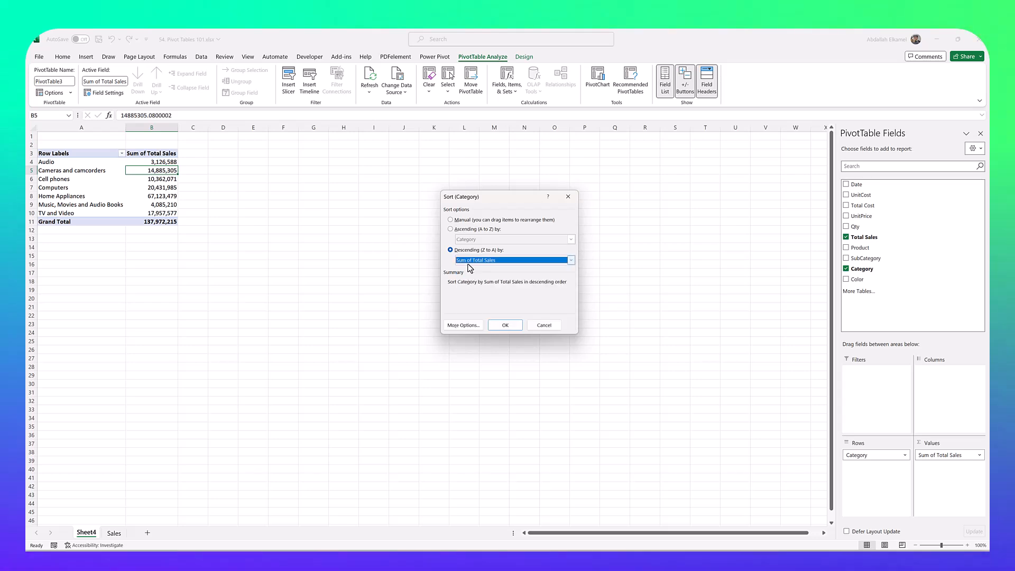
click(496, 327)
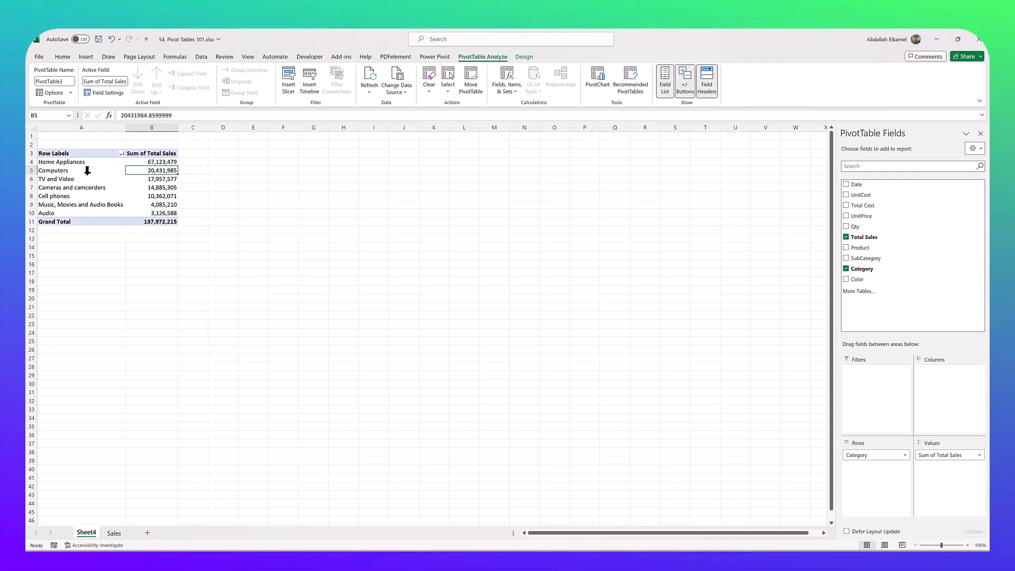
Start a new calculated item in the PivotTable's Category field, named "Agent Commision"
click(87, 170)
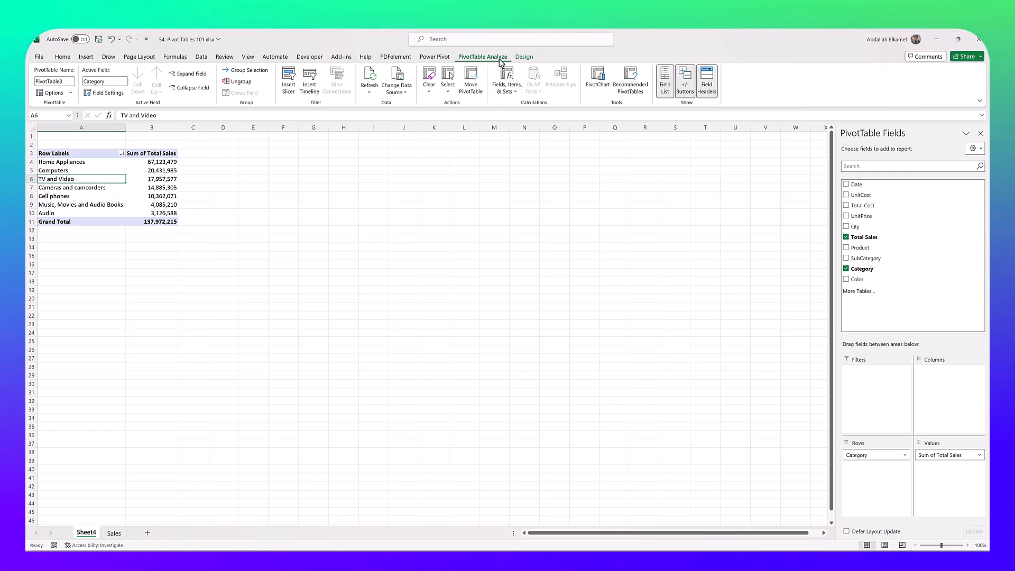
click(504, 91)
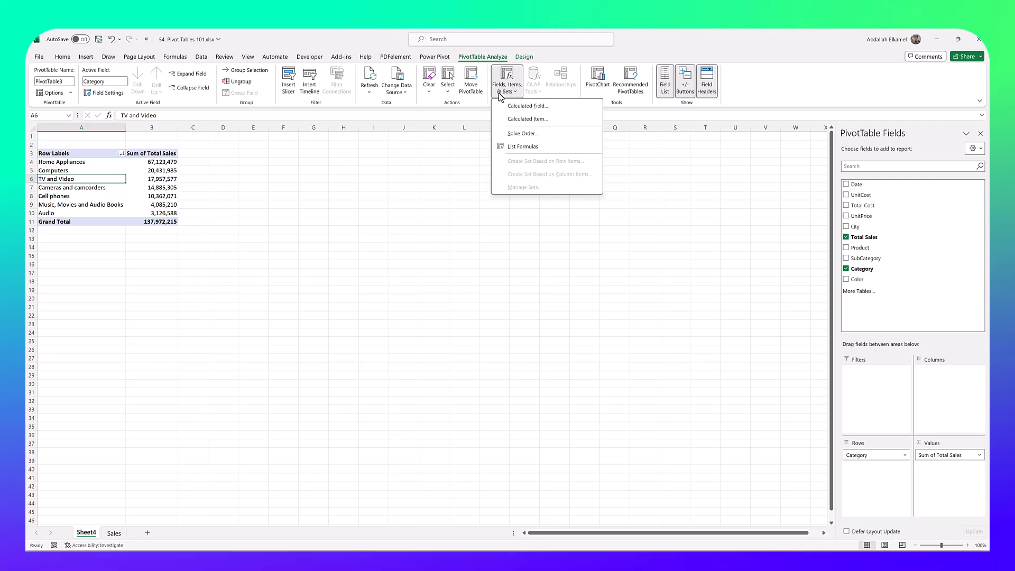
click(519, 120)
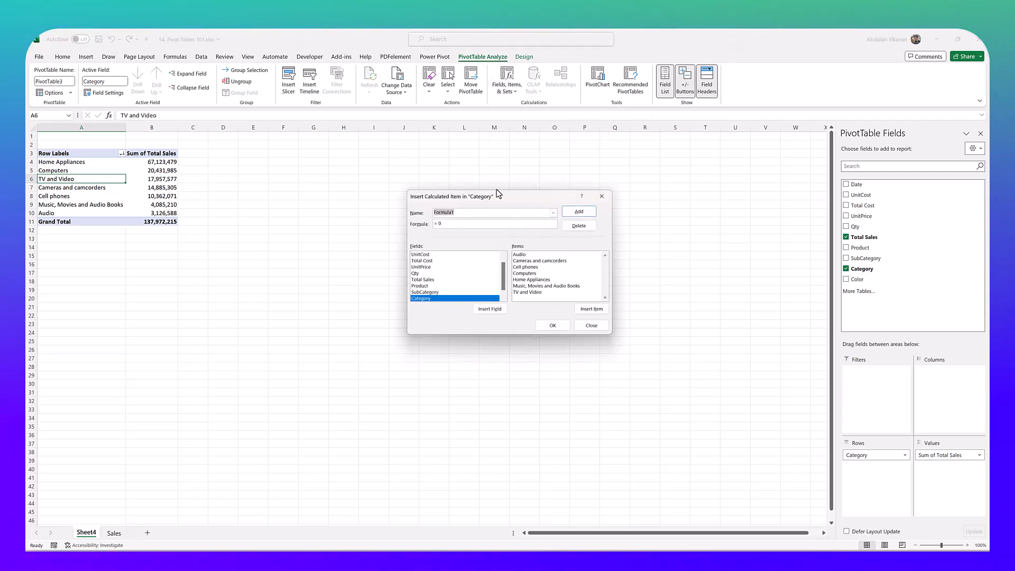
drag(496, 196, 399, 205)
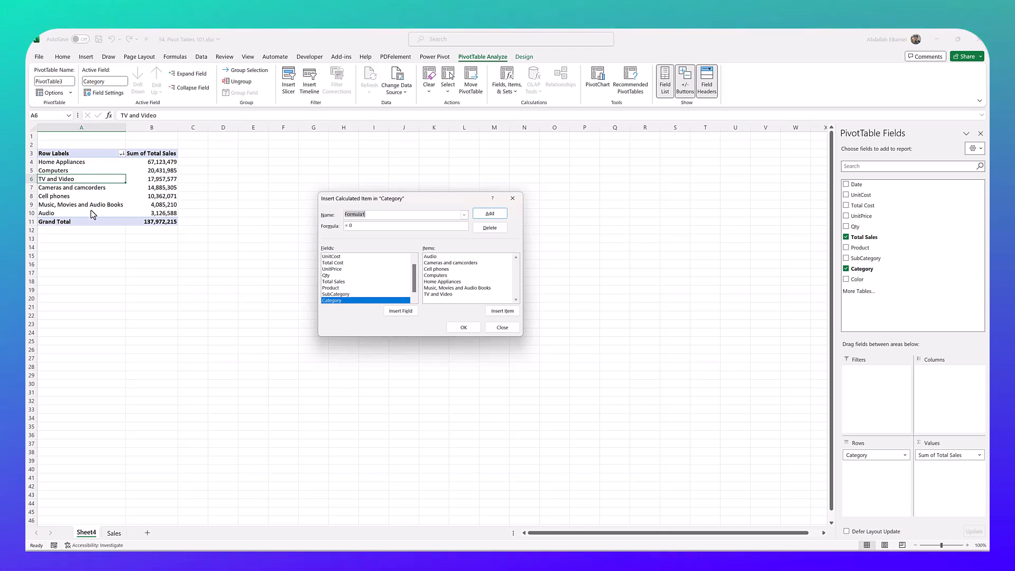
text(Commision)
Set the calculated item's formula to = -Computers*0.05 and add it to the PivotTable
click(381, 226)
key(BackSpace)
key(BackSpace)
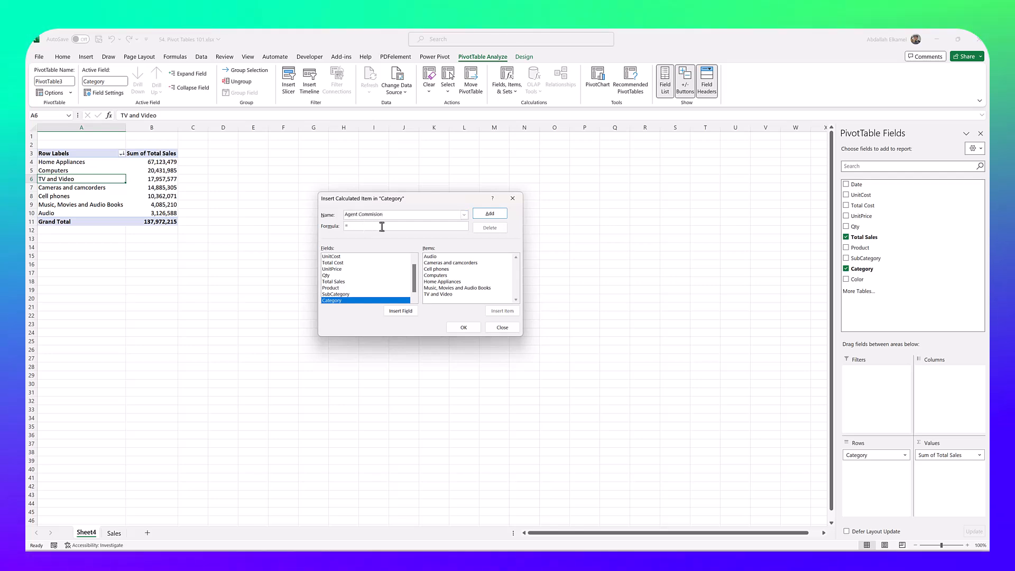
text(-)
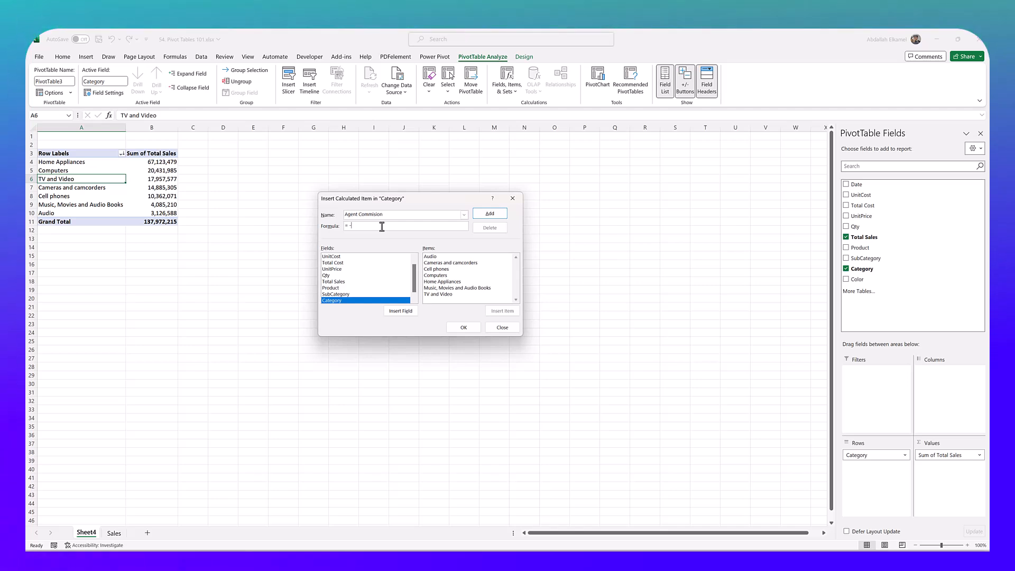
double_click(435, 275)
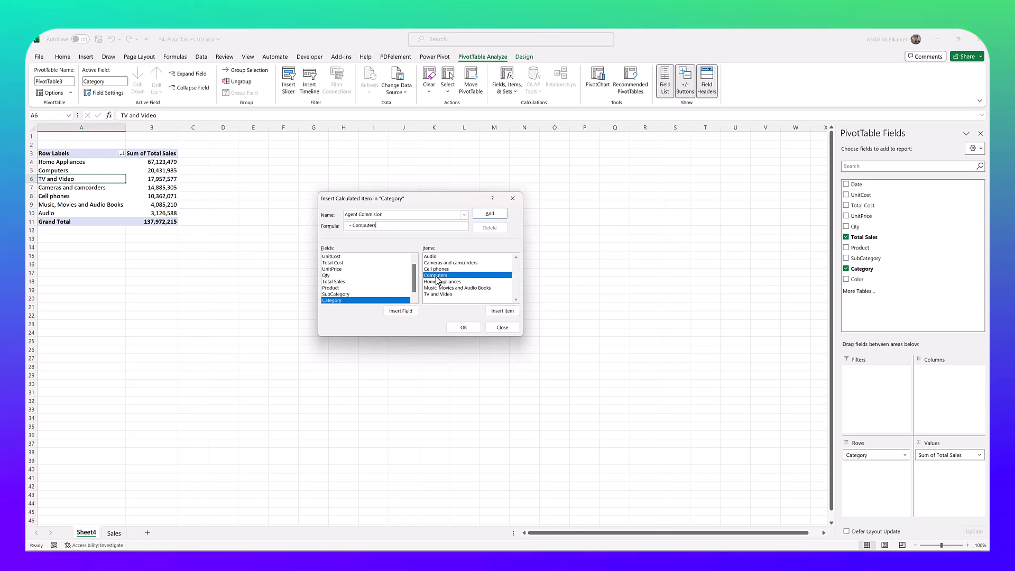
text(*)
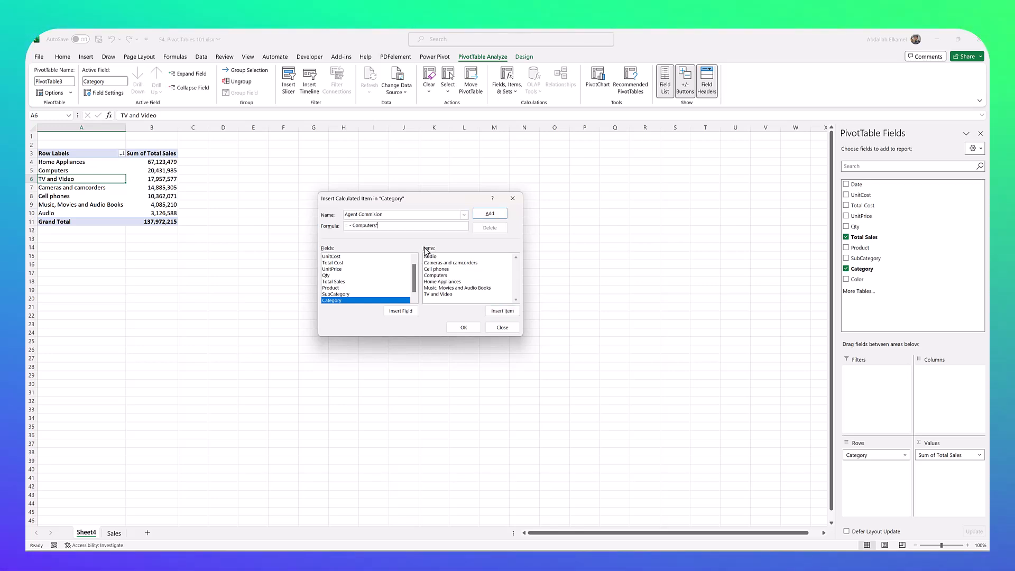
text(0.05)
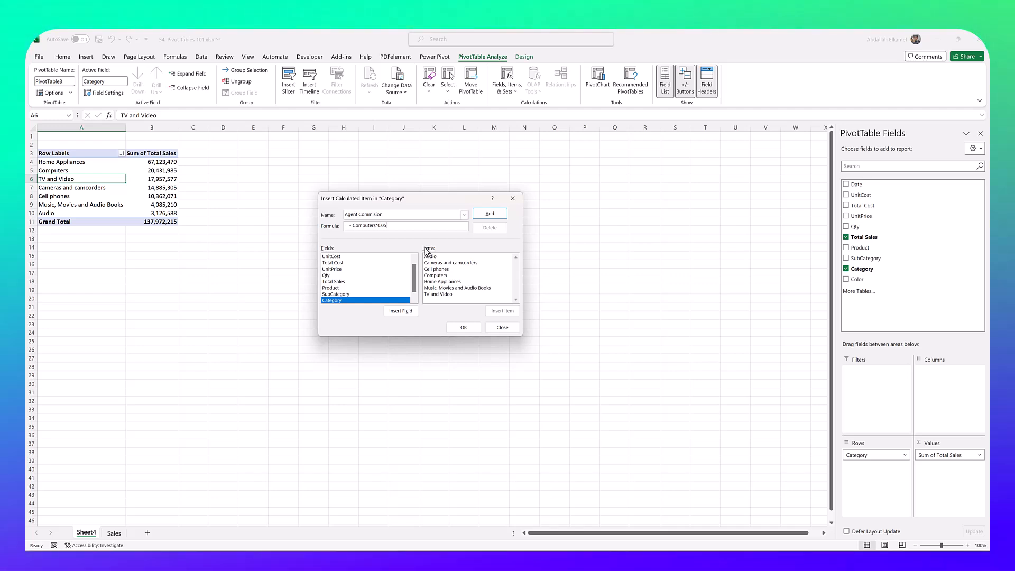
click(489, 214)
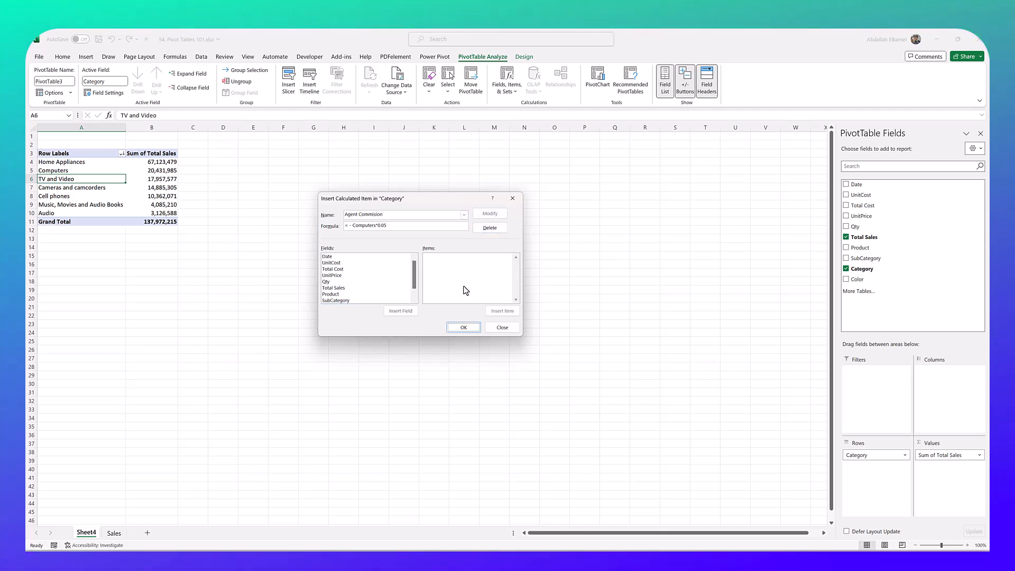
click(459, 332)
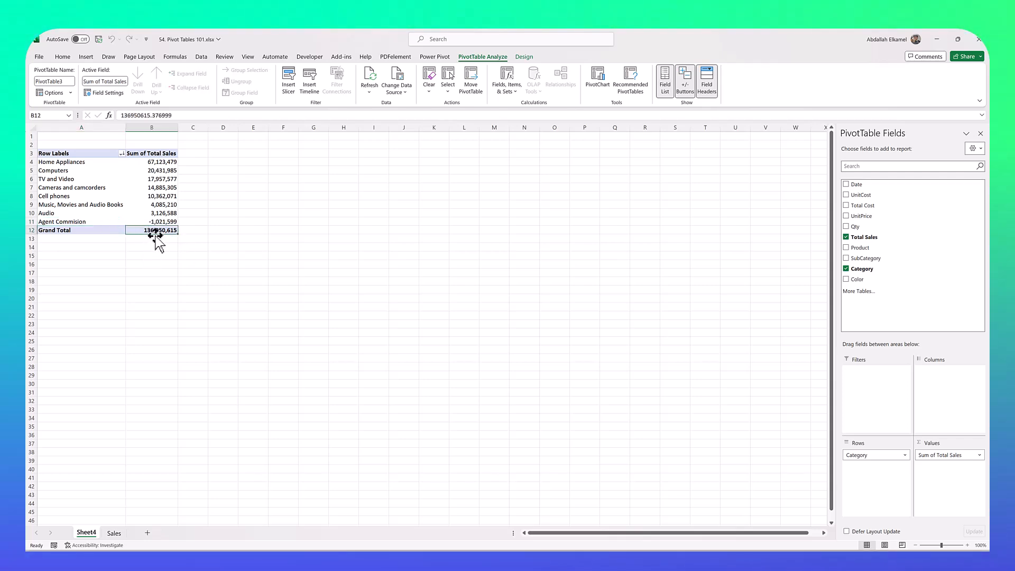
click(159, 222)
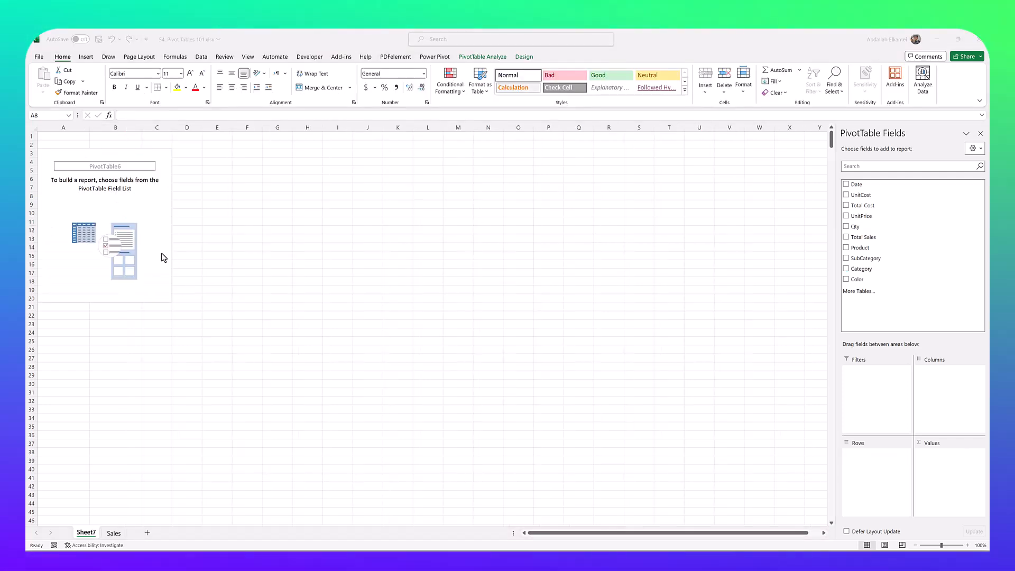
Build the empty PivotTable on Sheet7 with Date in the rows and Total Sales in the values
click(148, 228)
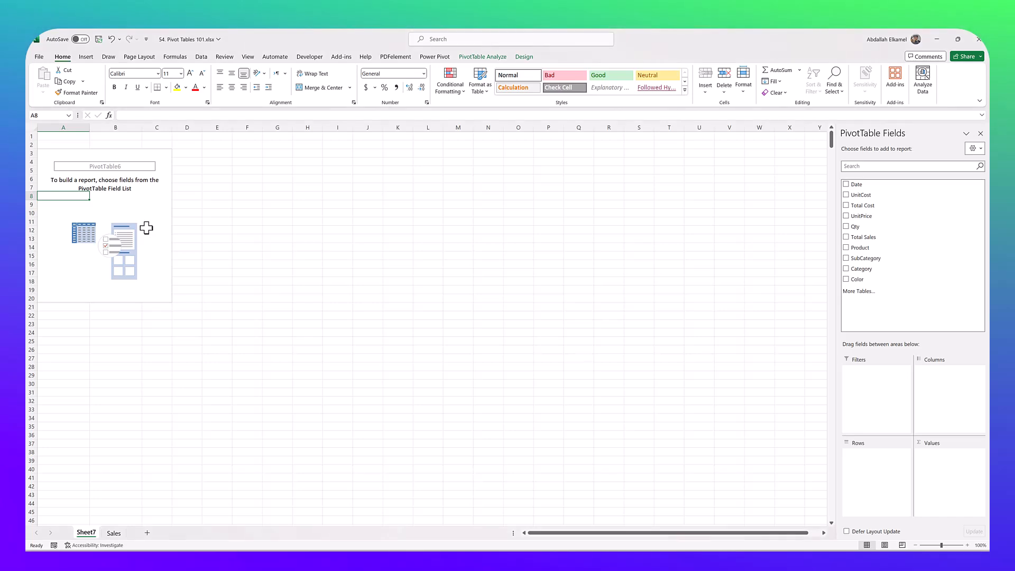
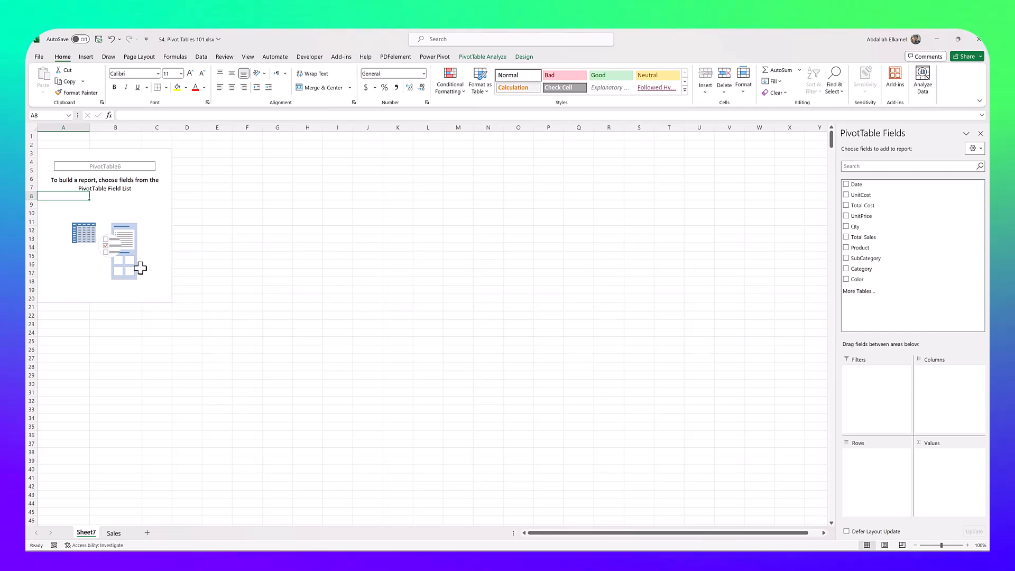
click(113, 533)
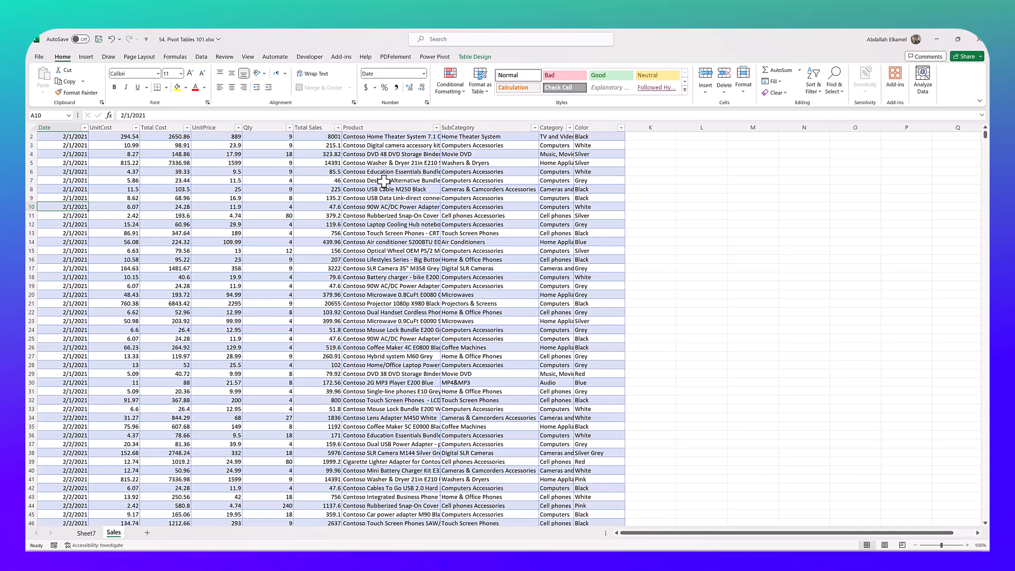
click(385, 197)
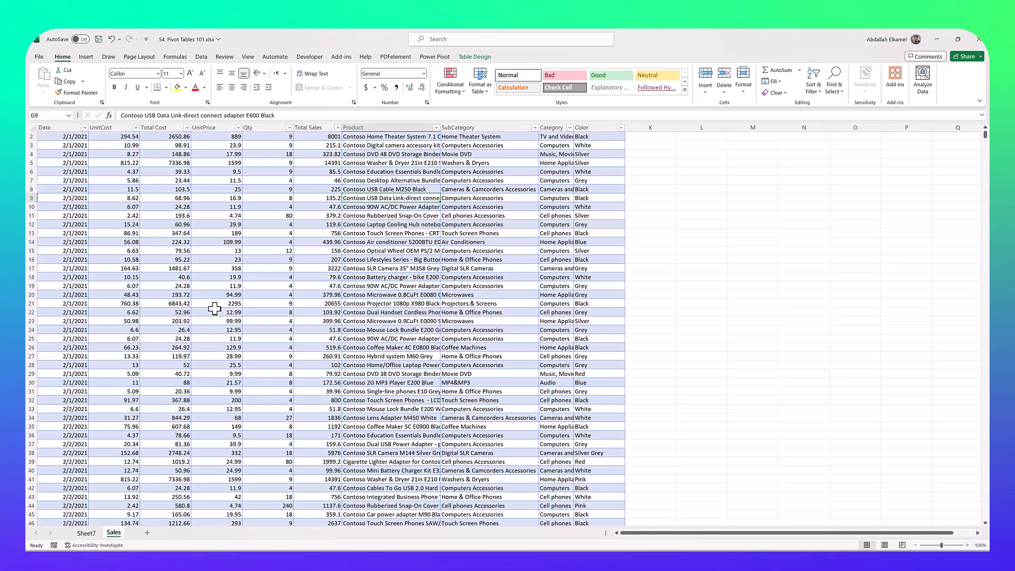
click(86, 532)
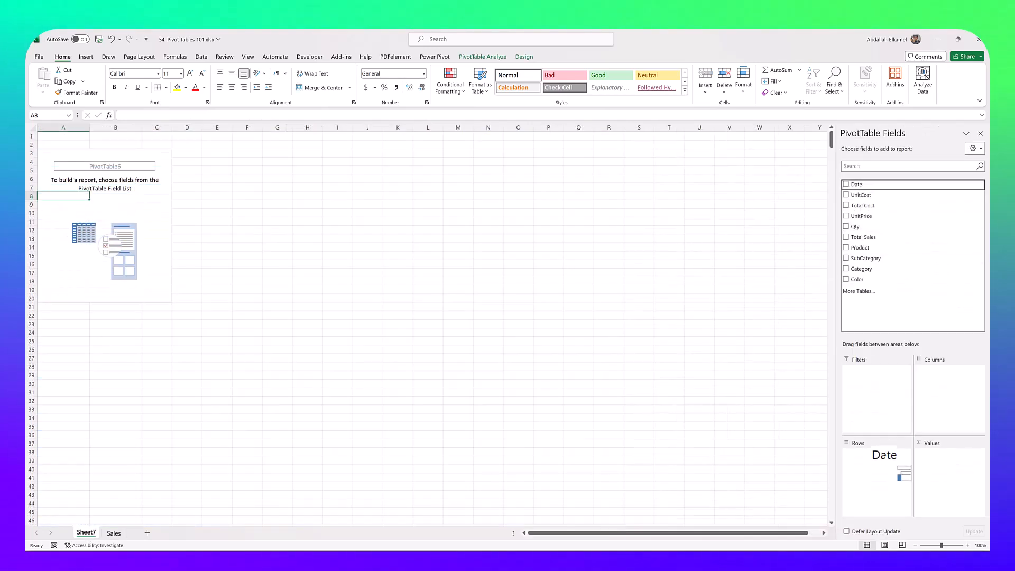
drag(861, 232, 933, 457)
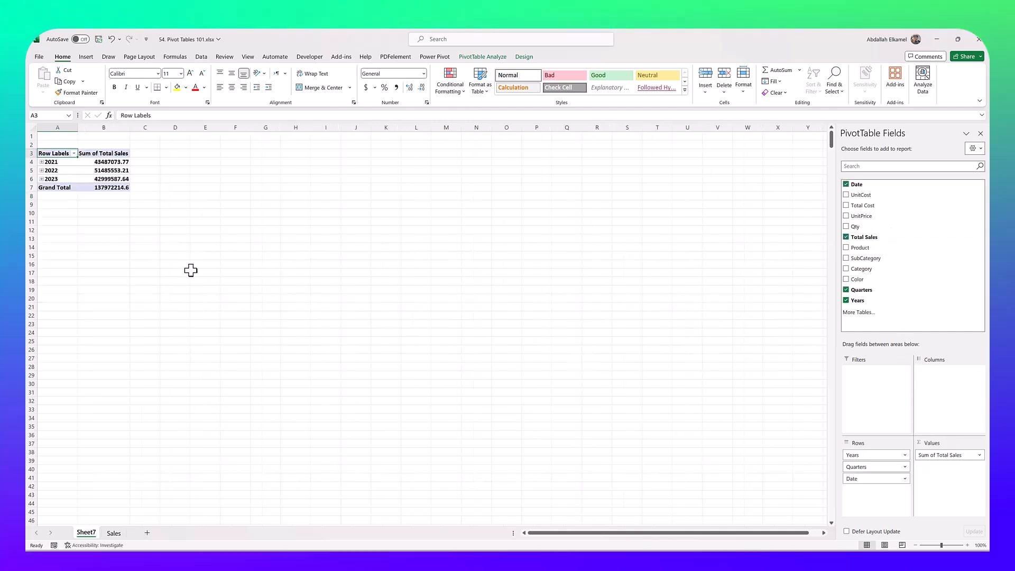
Ungroup the years in the PivotTable's row labels to list sales by individual date
click(55, 166)
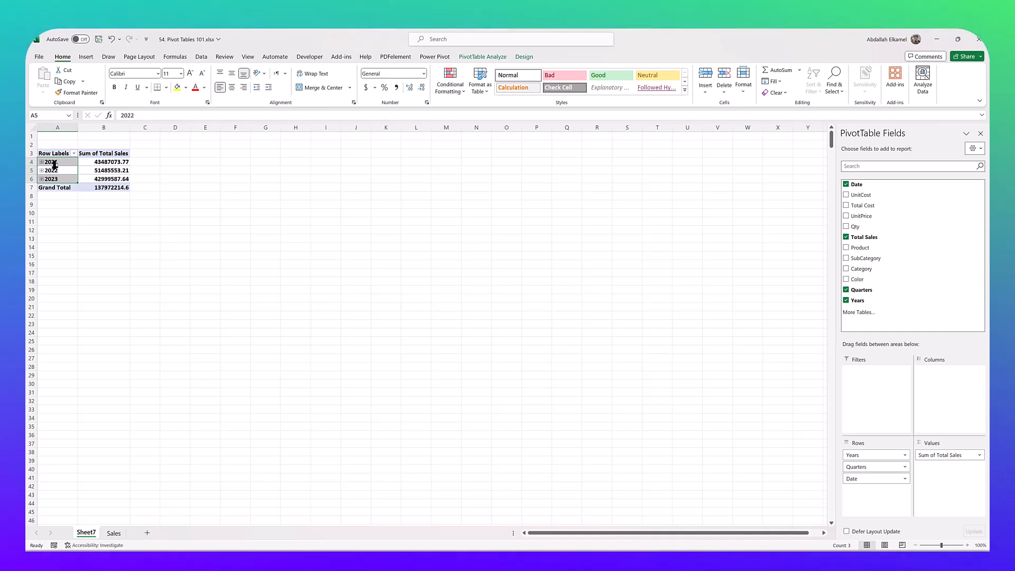
right_click(54, 168)
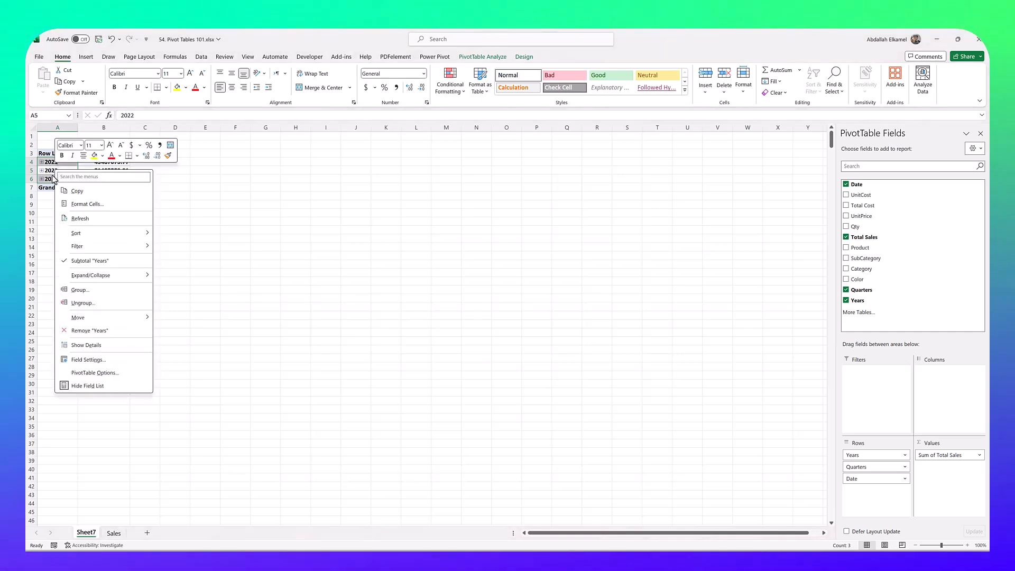
click(101, 306)
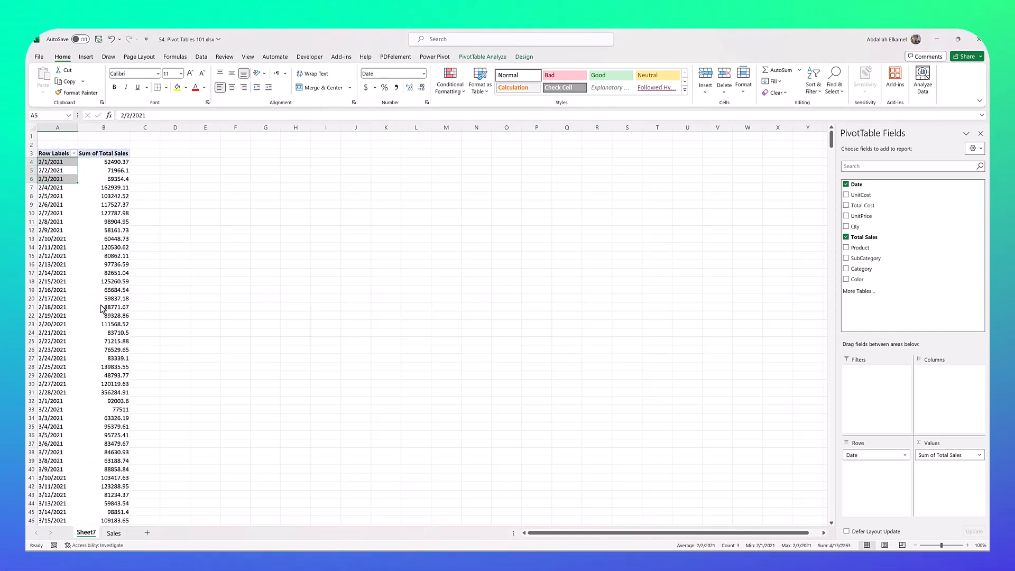
Copy the PivotTable's daily dates and sales with their headers, without the grand total, and paste them as values into cell B2 of a new worksheet
click(53, 161)
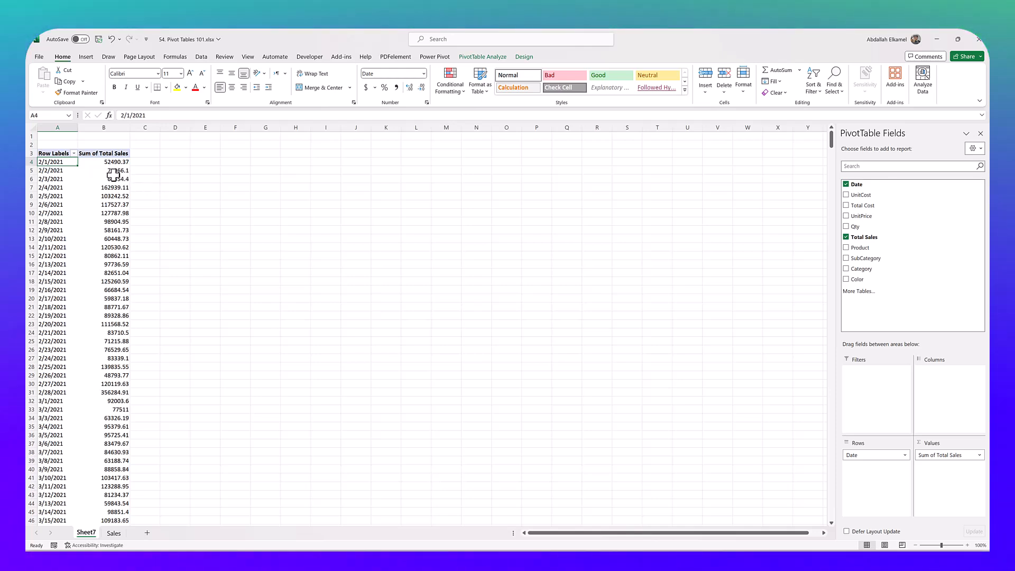
mouse_move(112, 176)
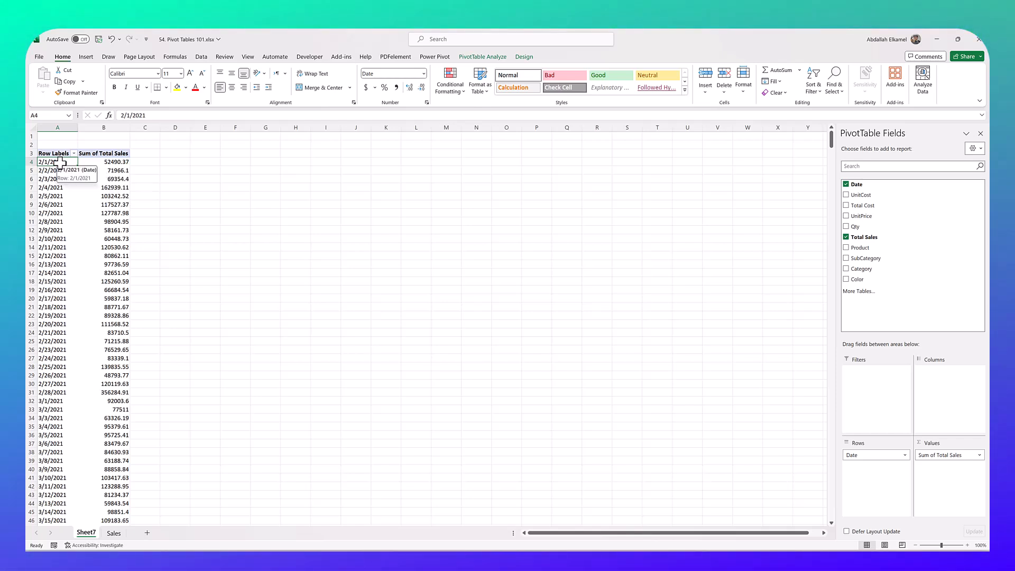
key(ctrl+shift+Down)
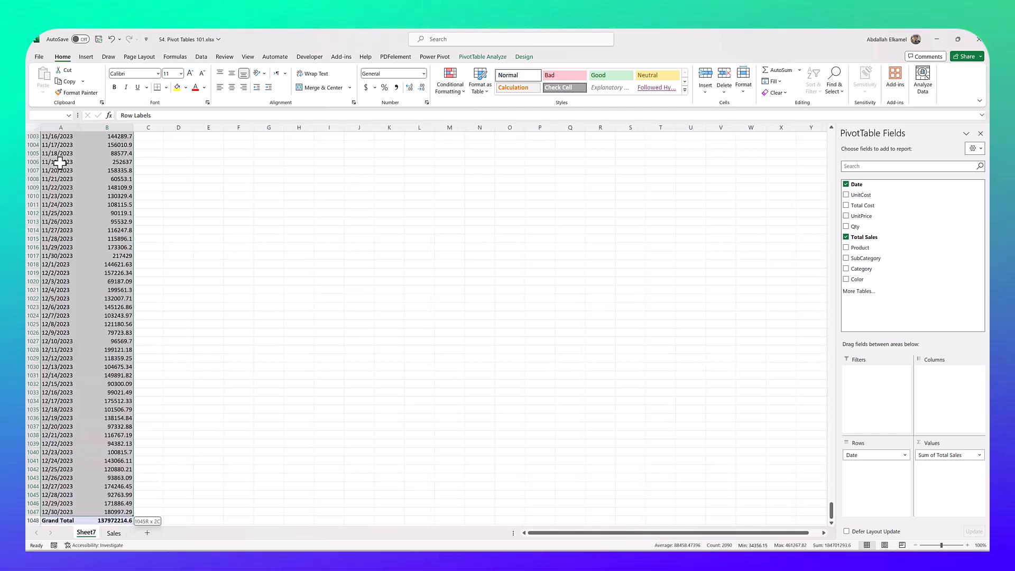
key(ctrl+c)
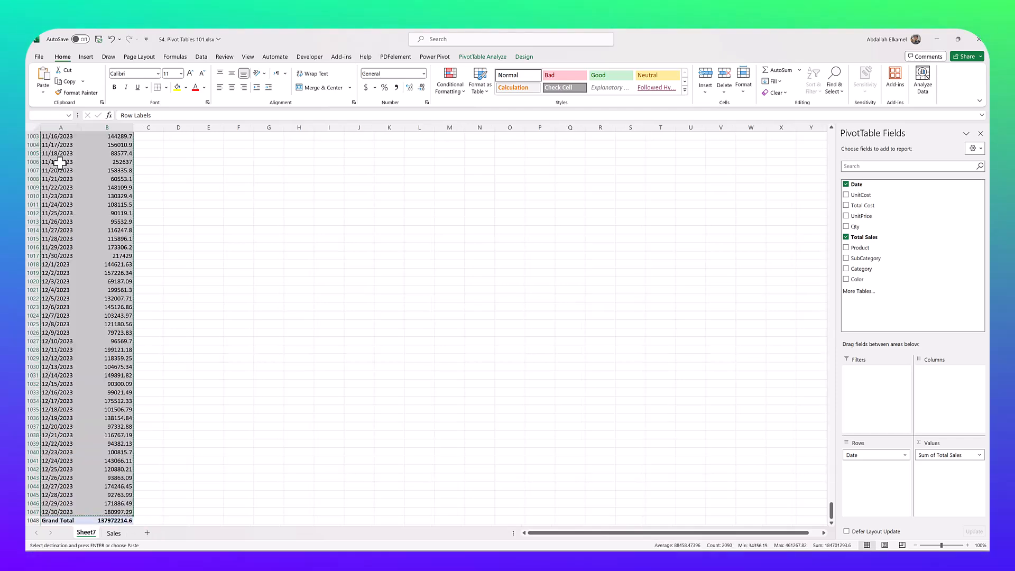
click(147, 533)
click(80, 145)
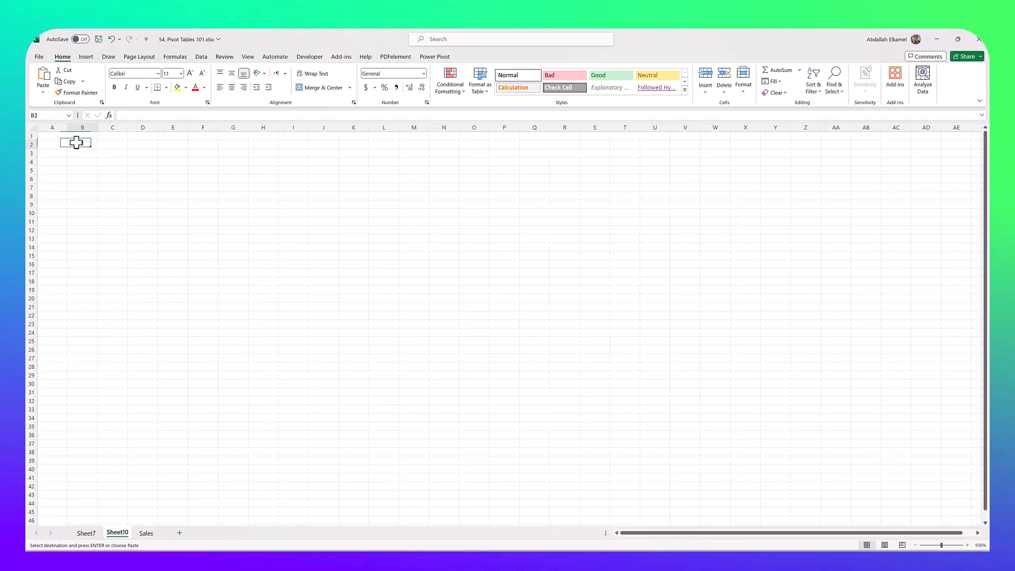
right_click(79, 143)
click(111, 205)
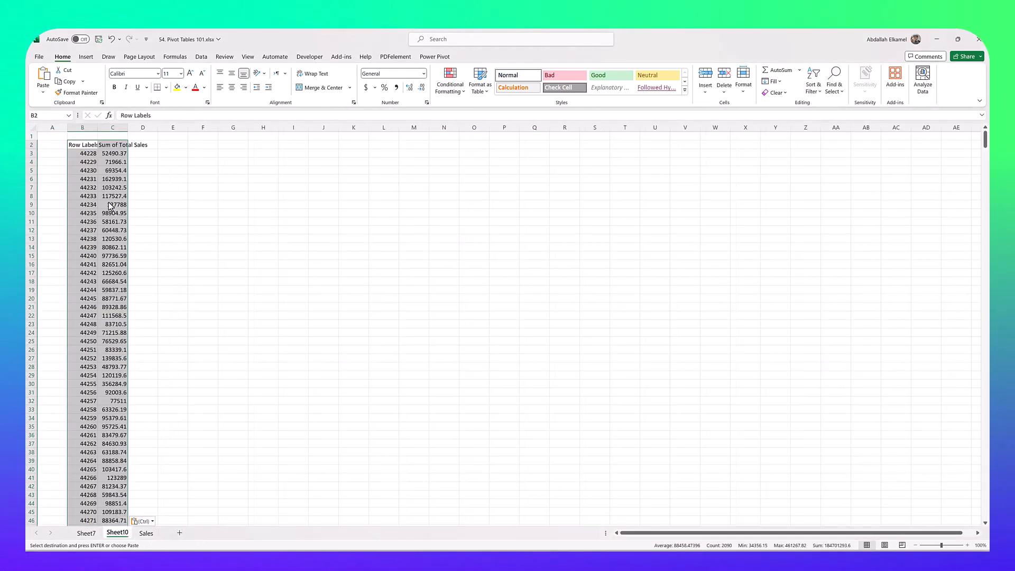
Format the pasted daily sales data as a table with headers, using a light blue banded style
click(91, 166)
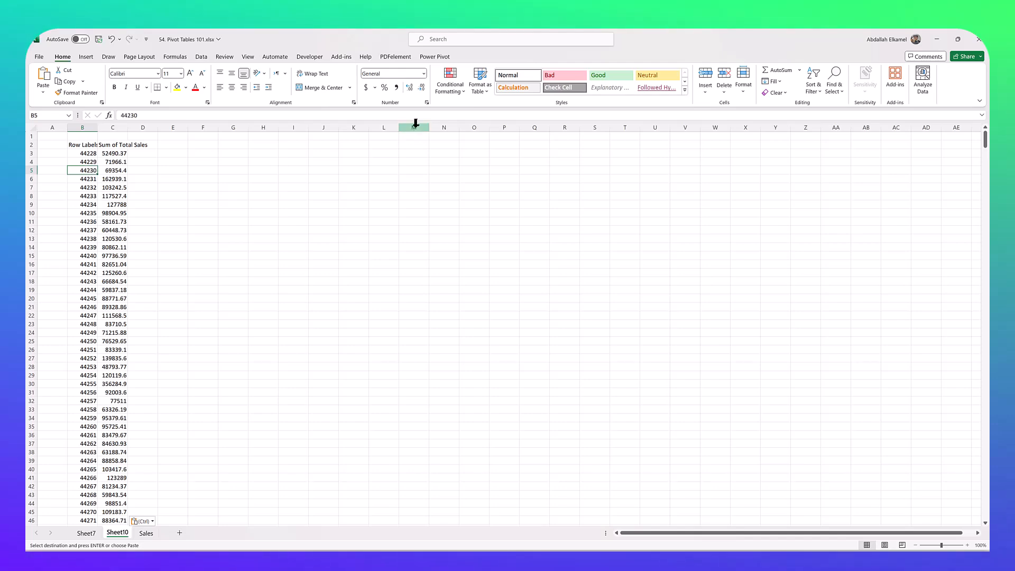
click(480, 80)
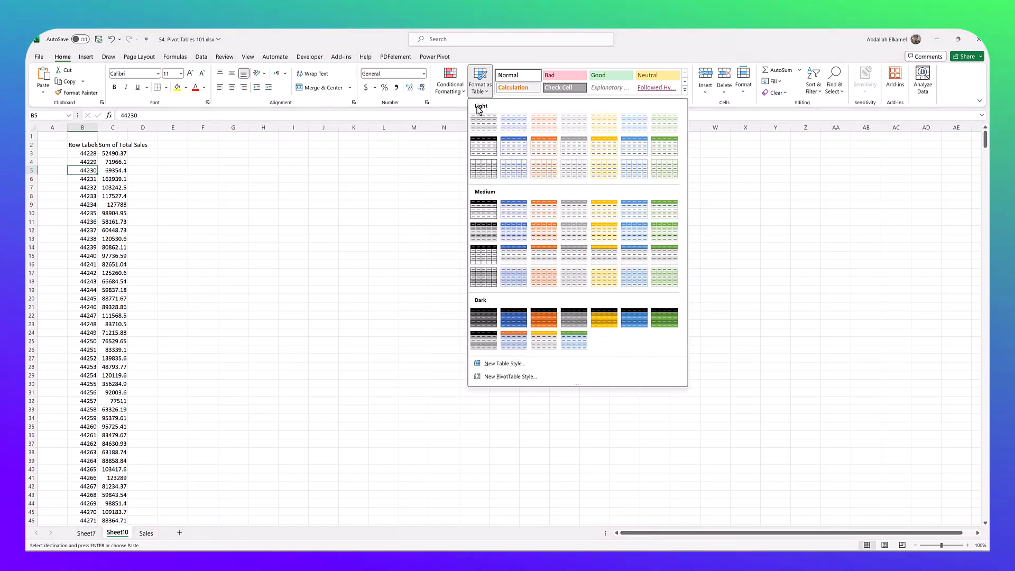
click(516, 169)
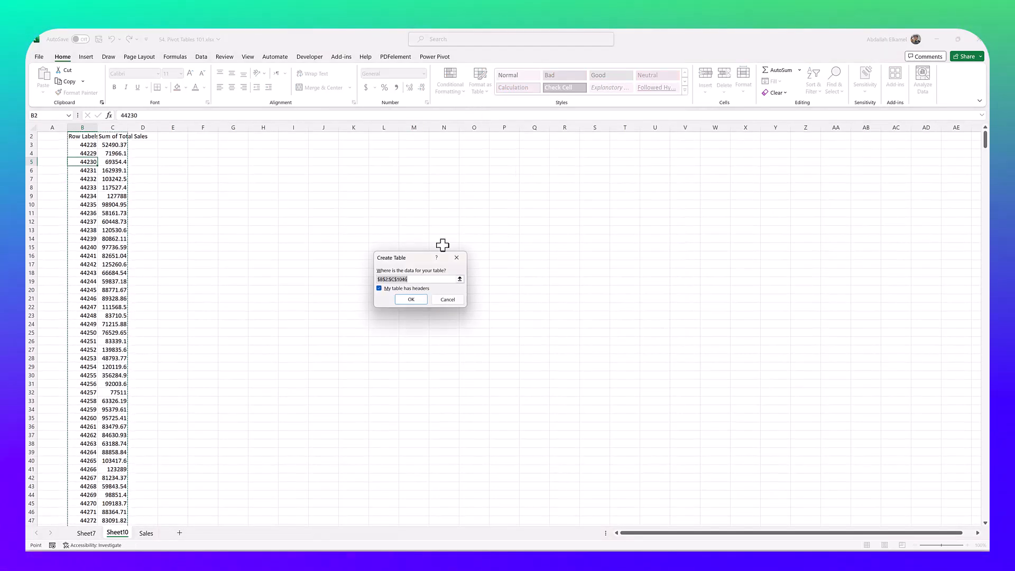
click(410, 299)
Rename the table's two column headers to "Date" and "Daily Sales"
click(86, 136)
scroll(140, 201, up, 1)
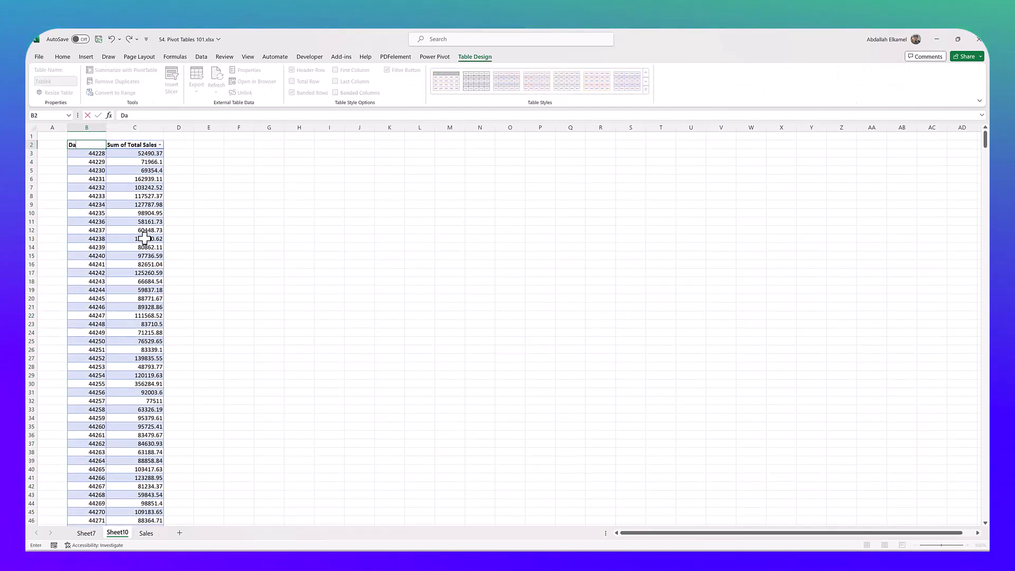
text(Ttoa)
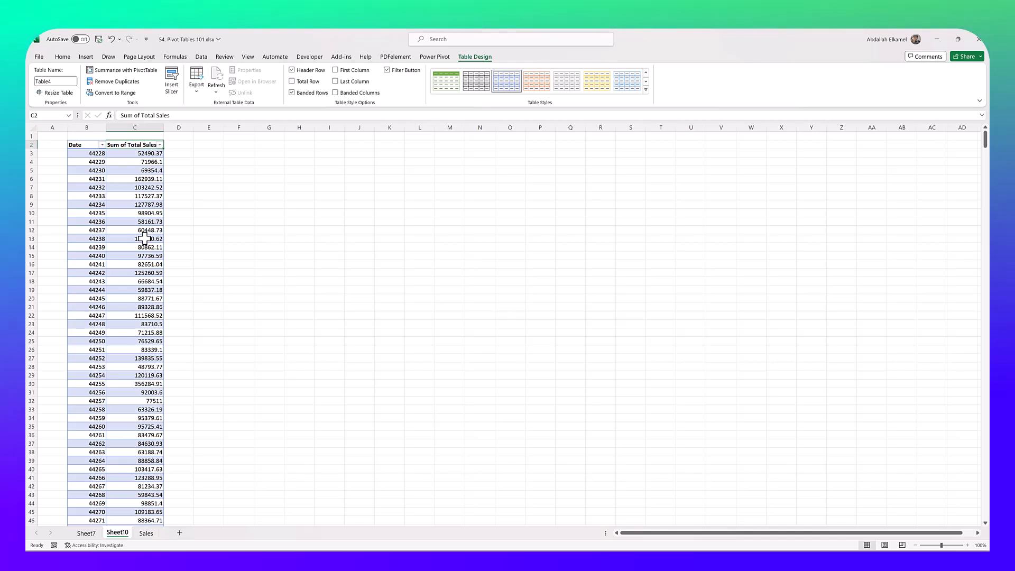
text(l)
key(BackSpace)
key(BackSpace)
key(BackSpace)
key(BackSpace)
key(BackSpace)
text(Daily Sales)
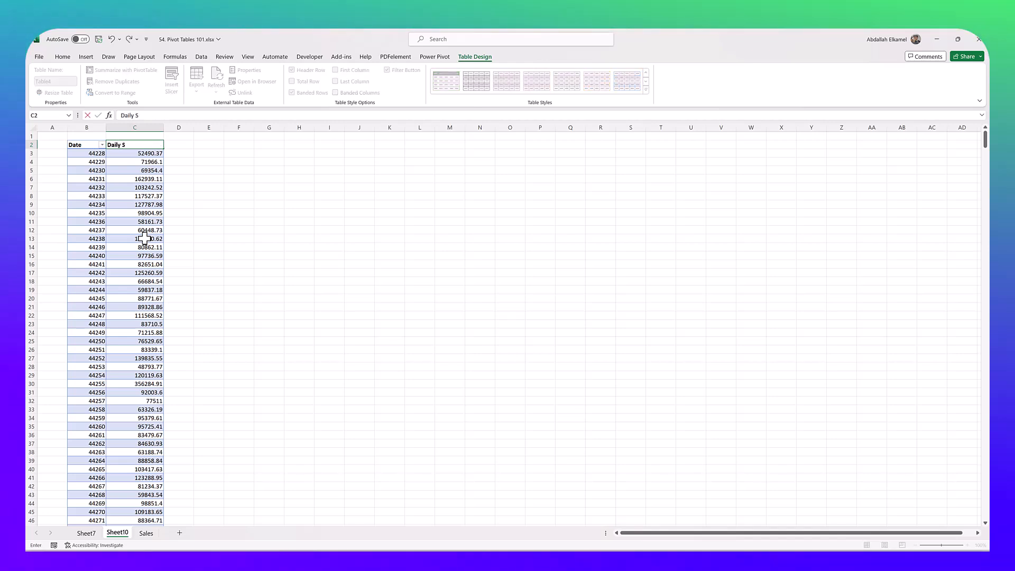
key(Tab)
Format all the values in the table's Date column as Short Date
key(Down)
key(Down)
key(Down)
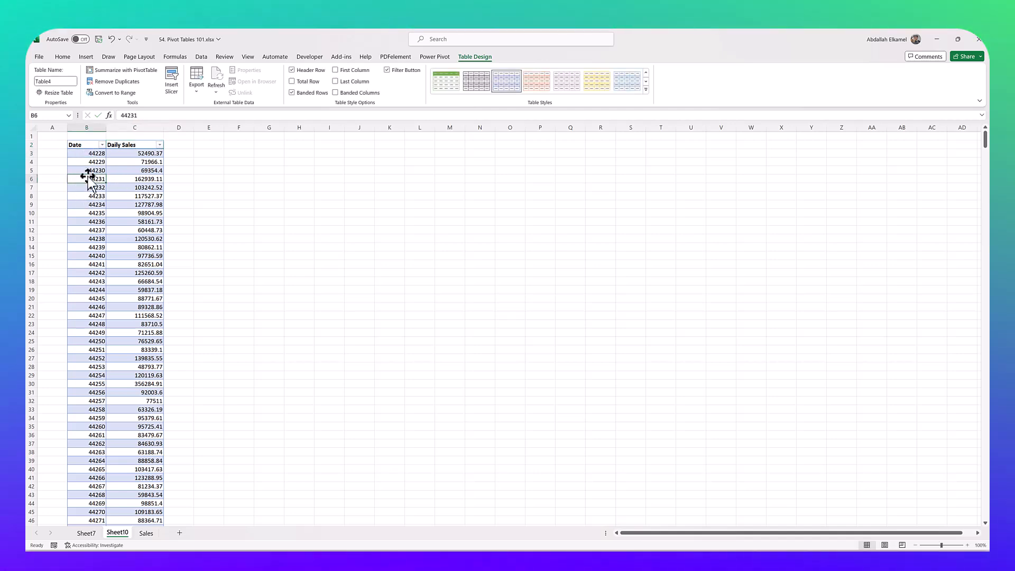
click(91, 138)
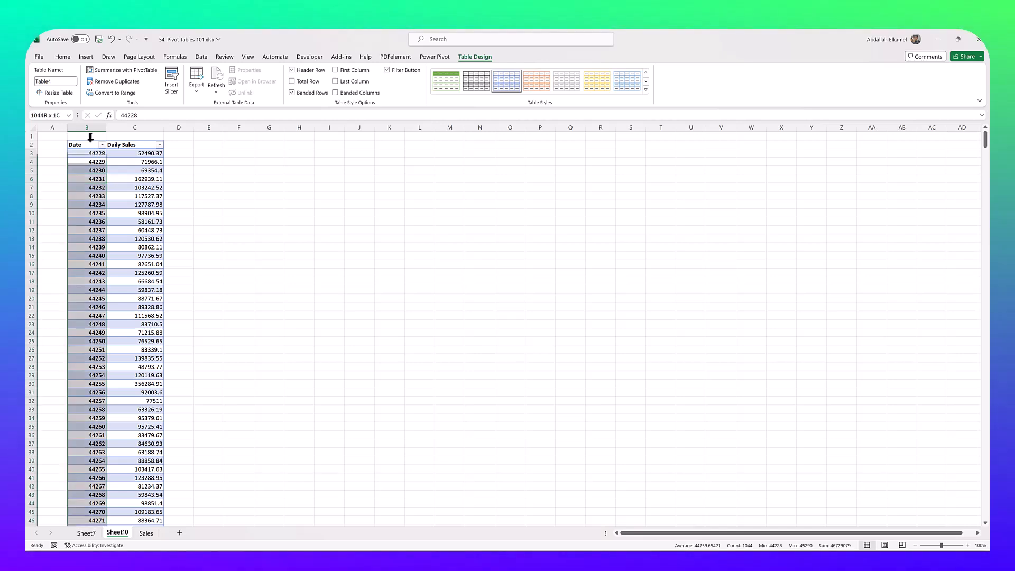
click(63, 56)
click(424, 74)
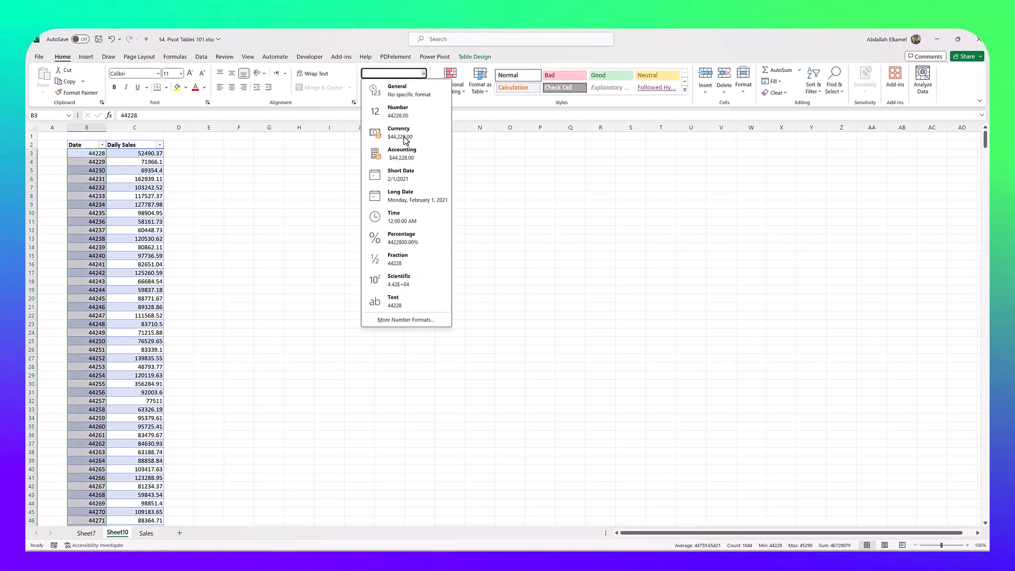
click(401, 174)
click(78, 164)
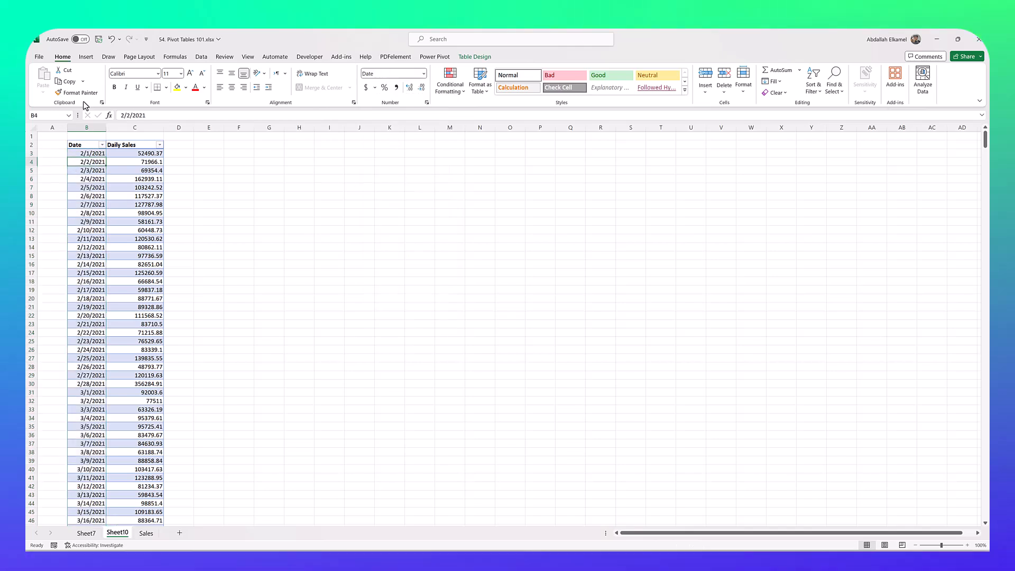
Rename the daily sales table as DailySales
click(474, 57)
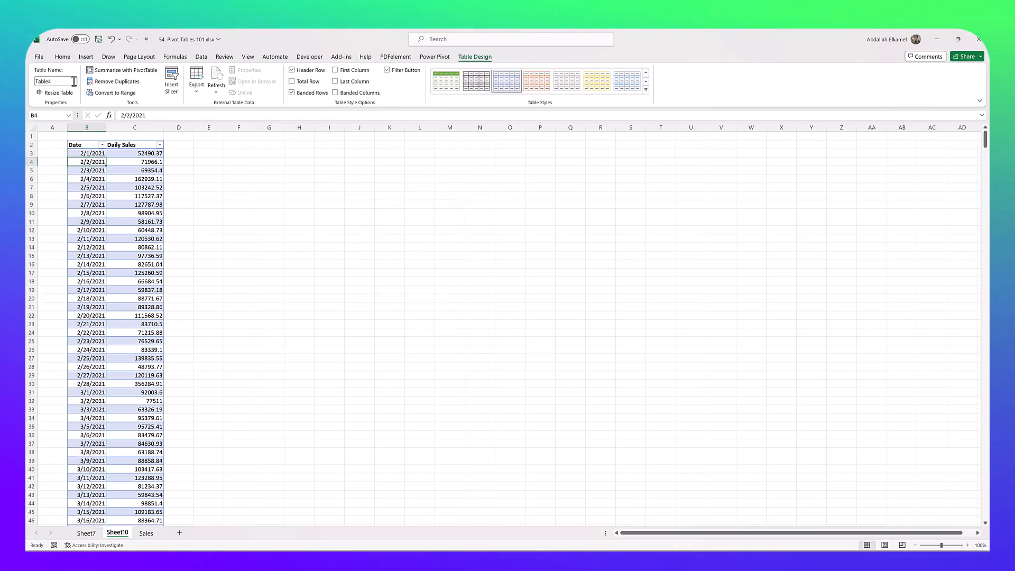
text(Da)
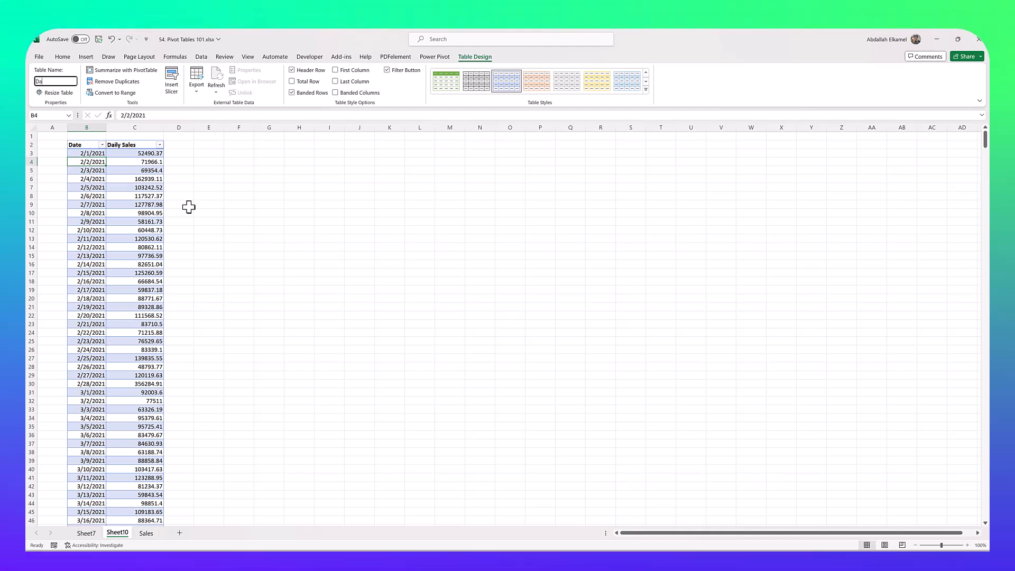
text(ilySales)
key(Return)
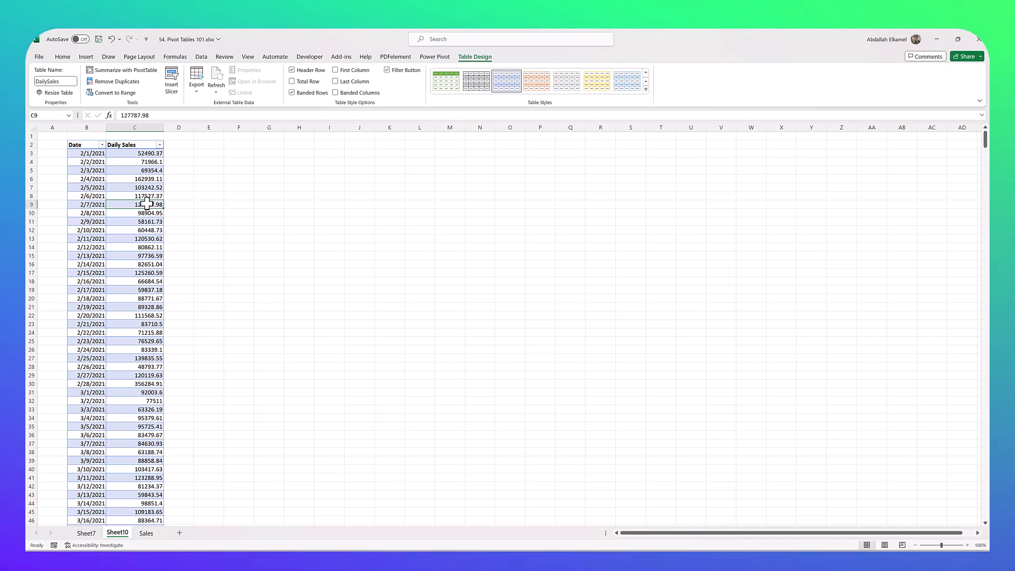
Create a PivotTable from the DailySales table on a new worksheet, with Daily Sales as the row field
click(86, 57)
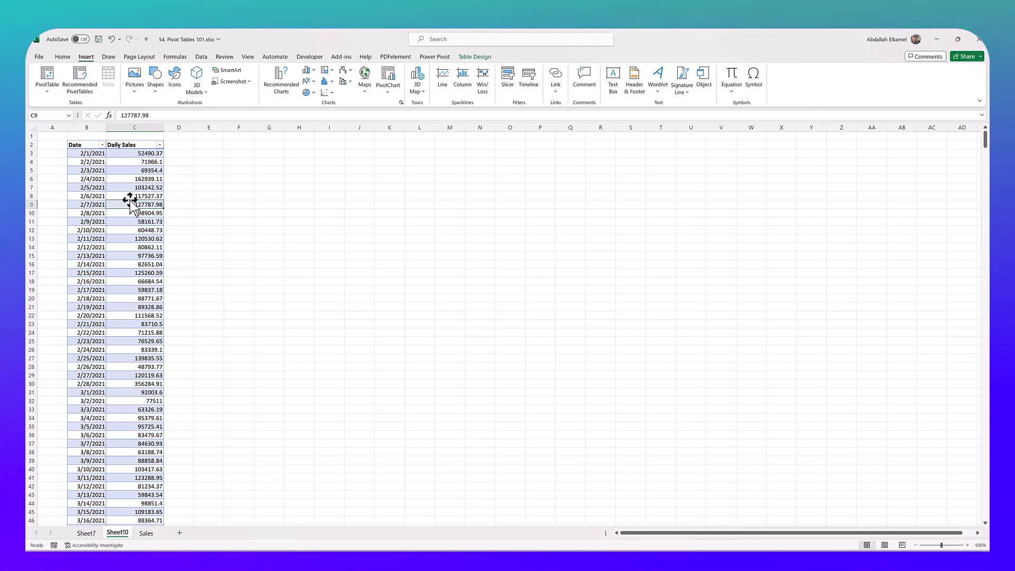
click(47, 77)
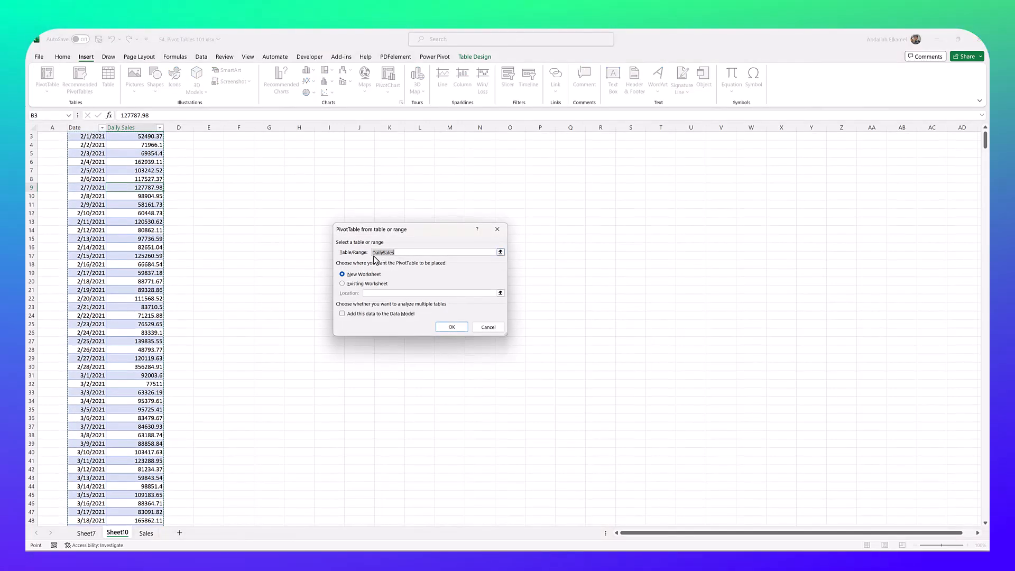
click(450, 327)
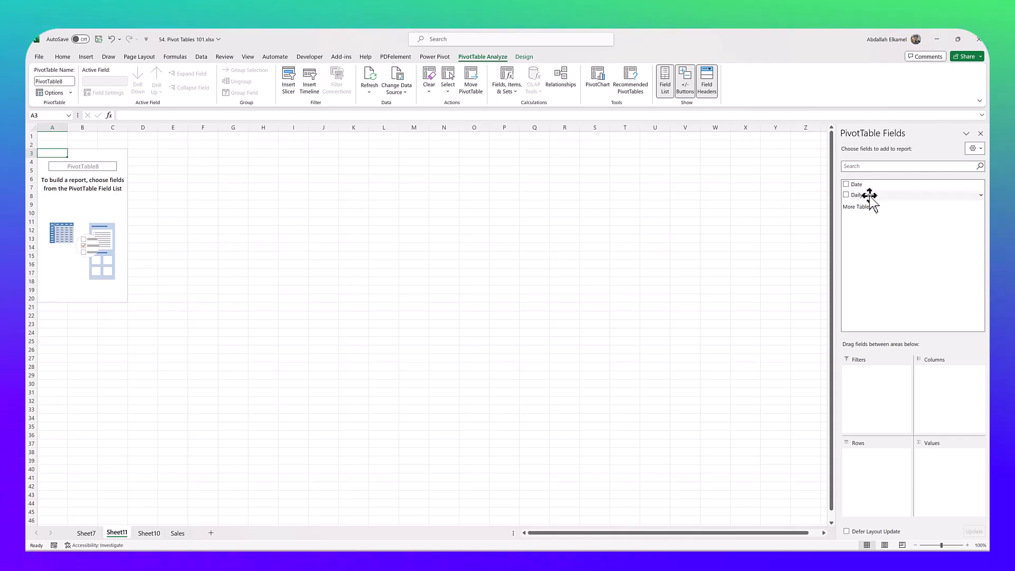
drag(922, 437, 880, 458)
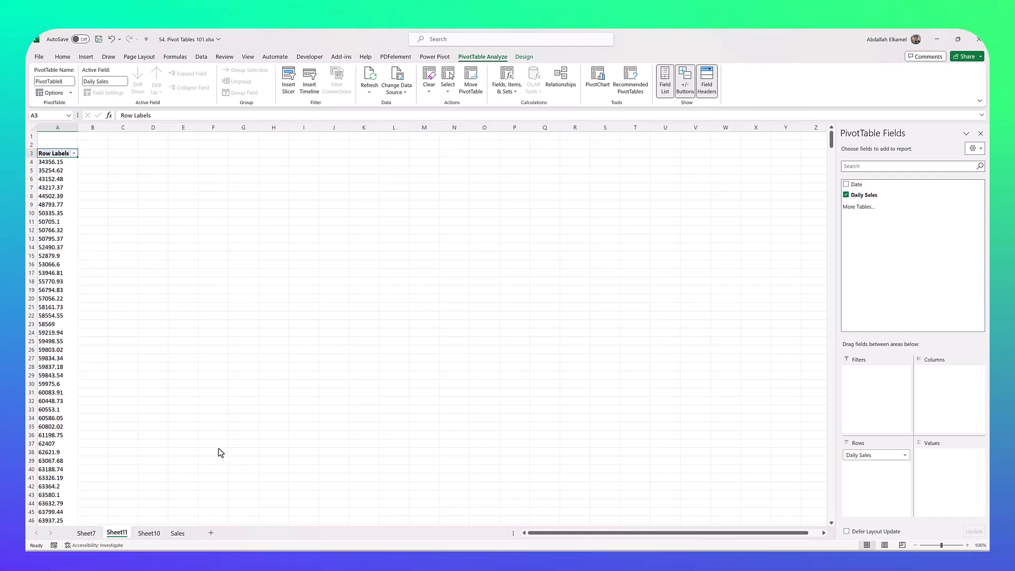
Group the PivotTable's Daily Sales row labels by 100000, keeping the automatic start and end values
right_click(55, 180)
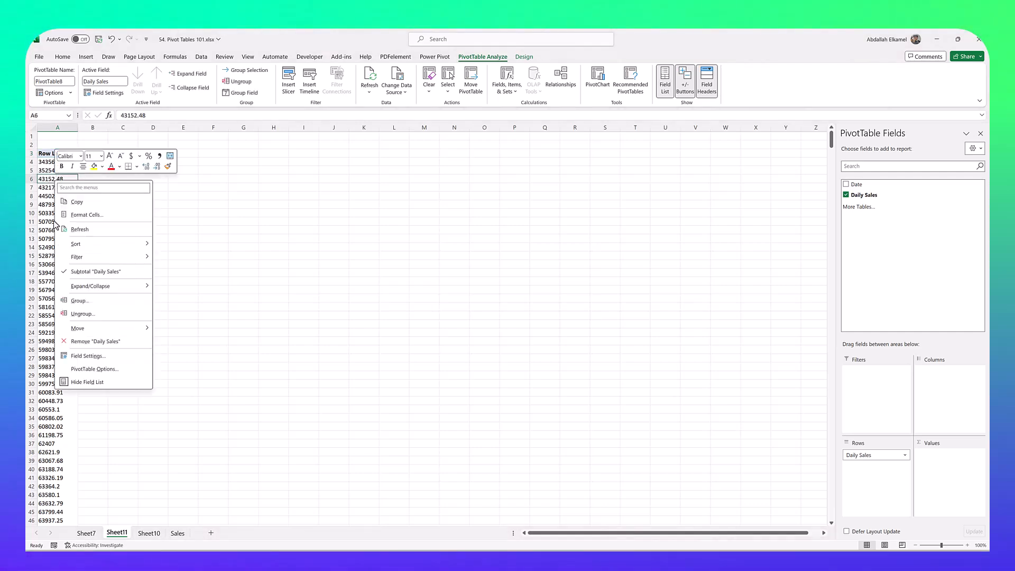
click(80, 300)
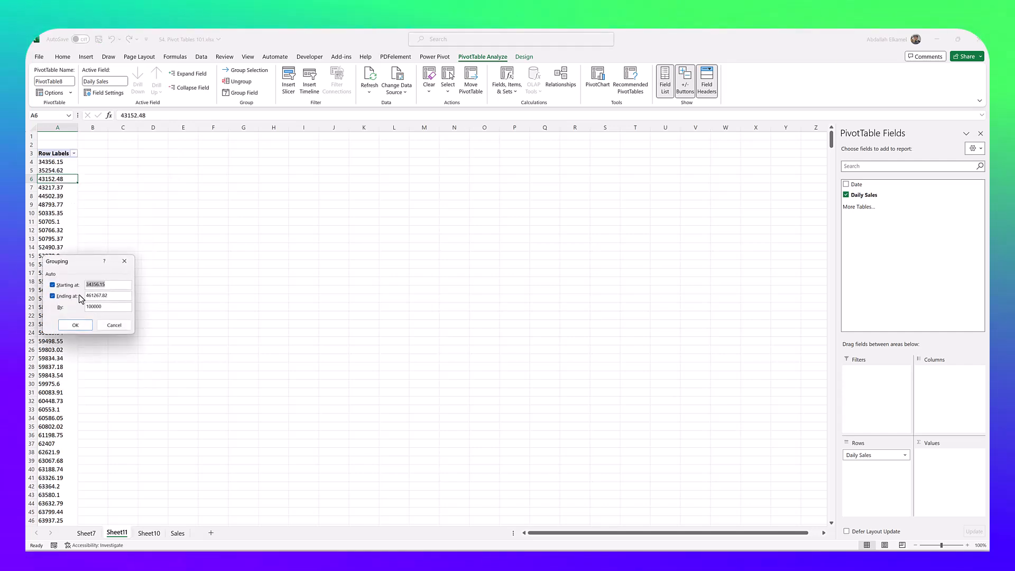
drag(83, 264, 173, 252)
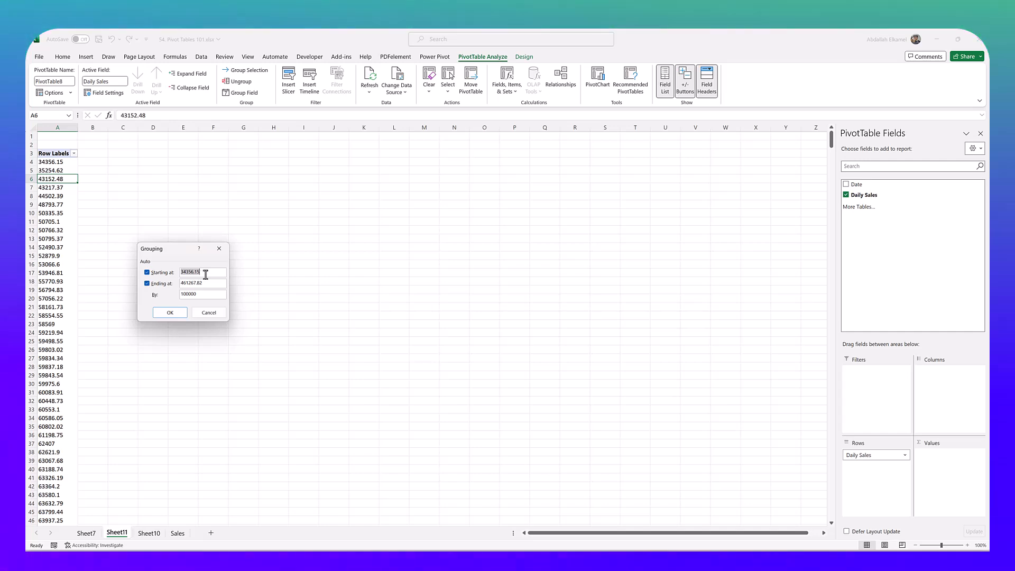
click(170, 312)
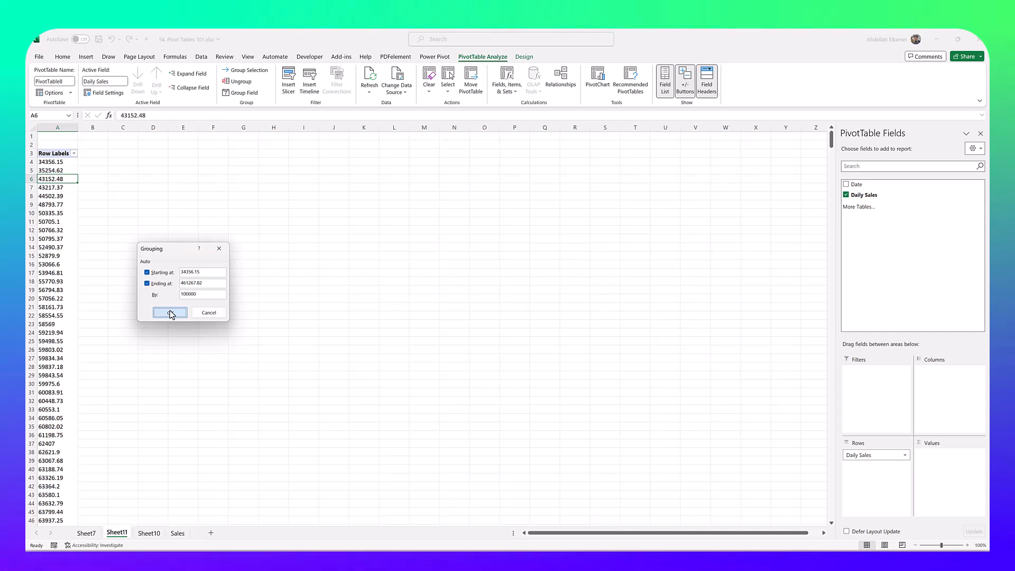
click(171, 312)
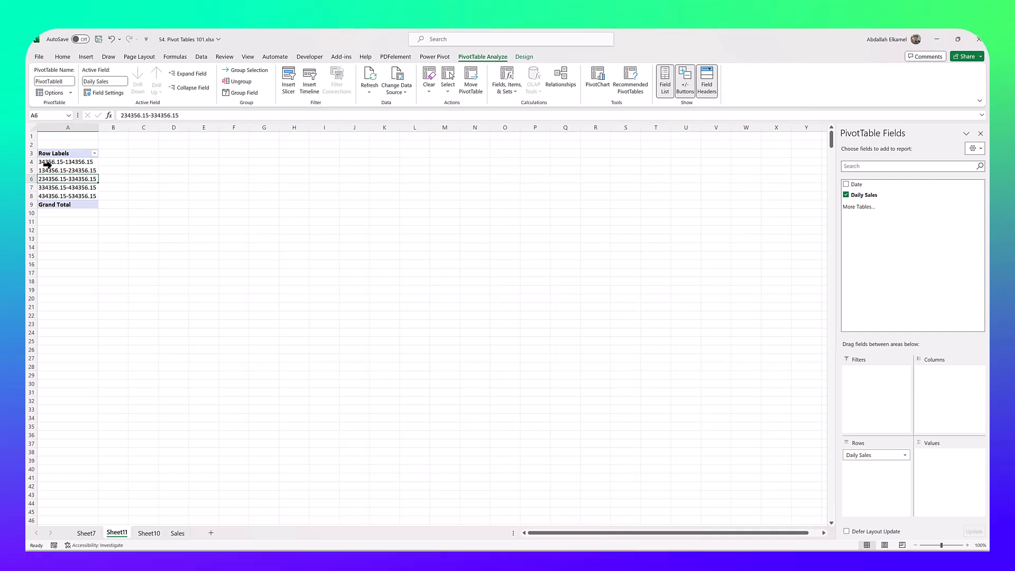
Regroup the Daily Sales row labels to start at 0 and end at 400000, in intervals of 20000
right_click(80, 163)
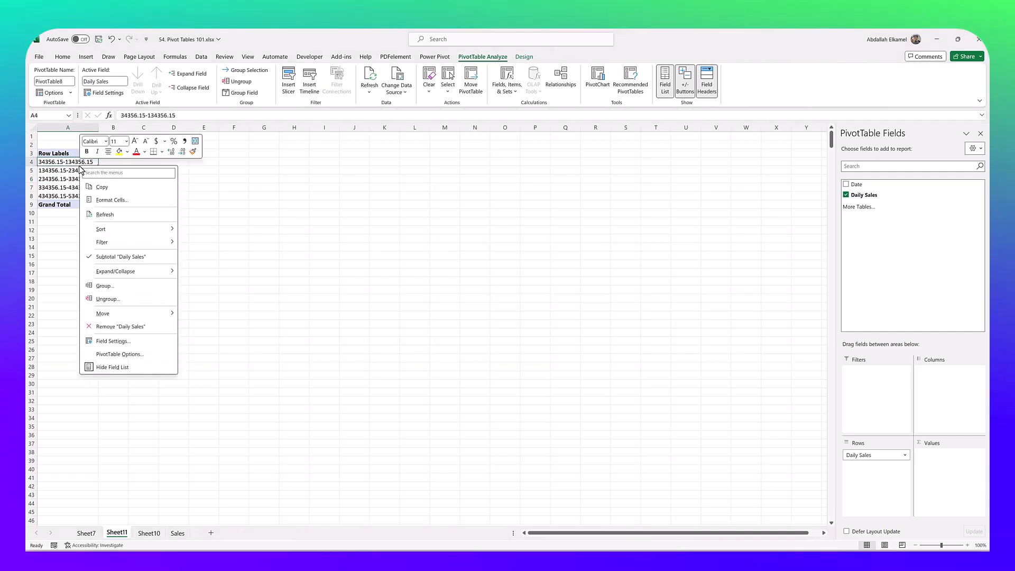
click(105, 286)
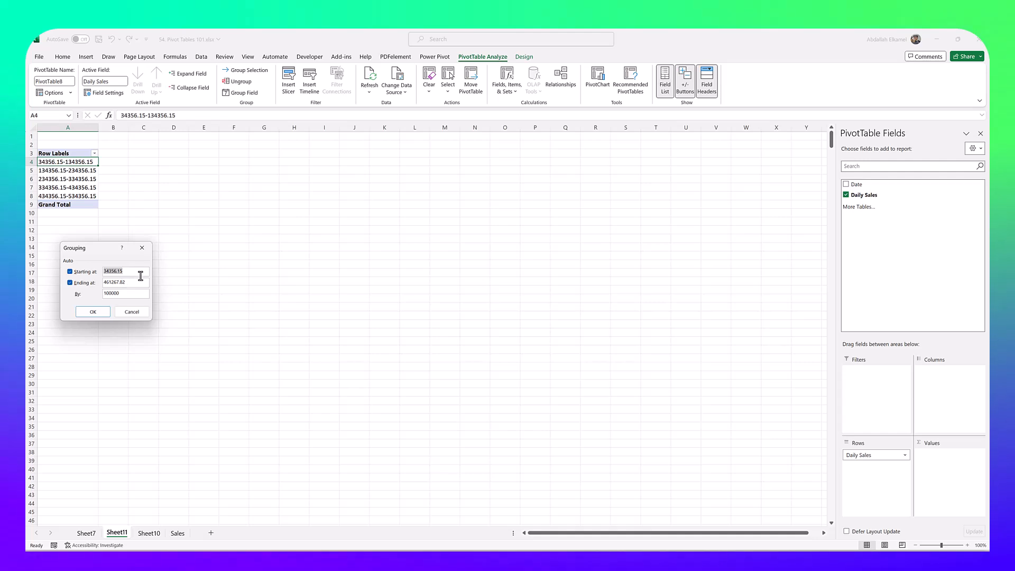
text(0)
drag(136, 282, 104, 287)
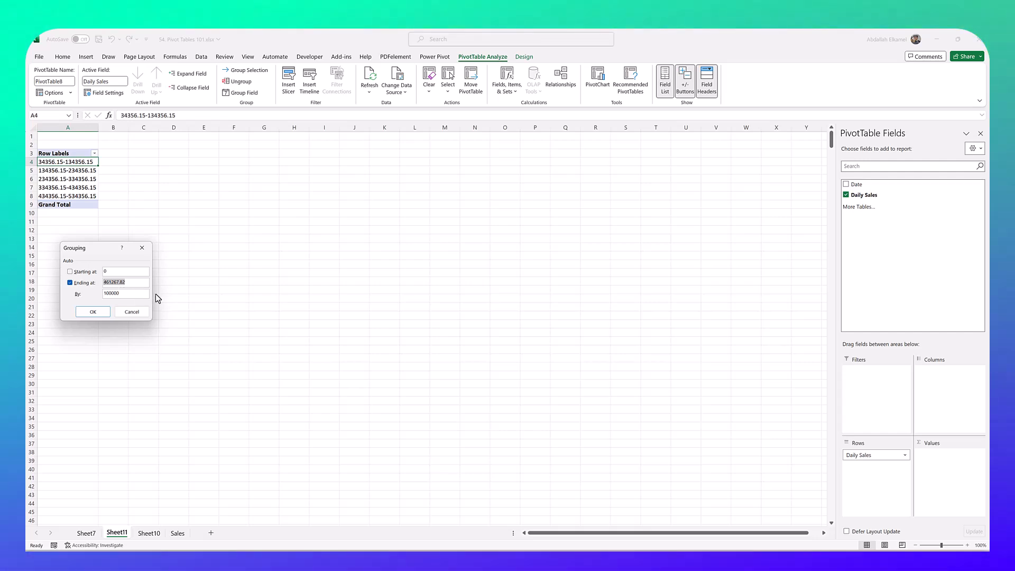
text(400)
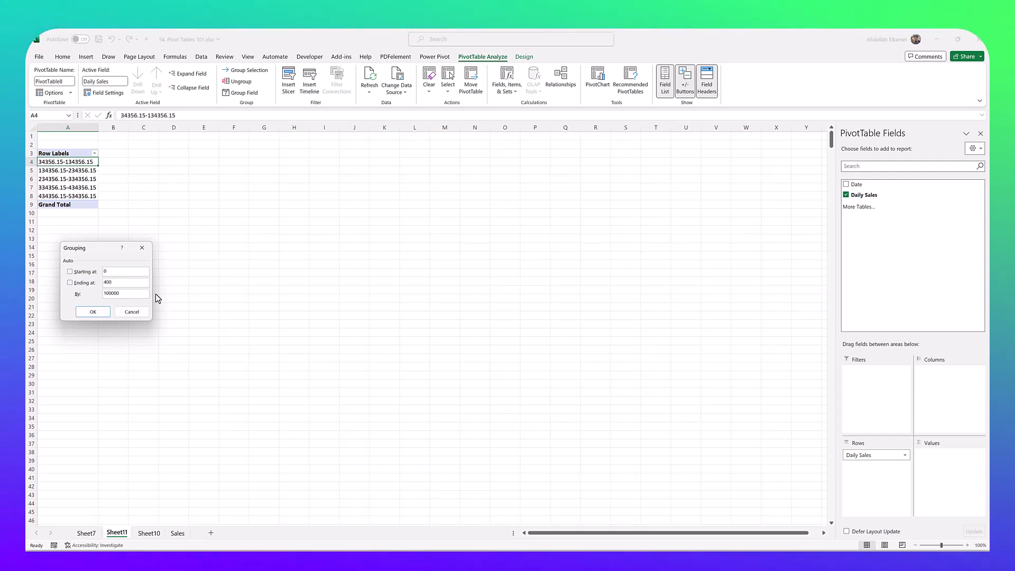
text(000)
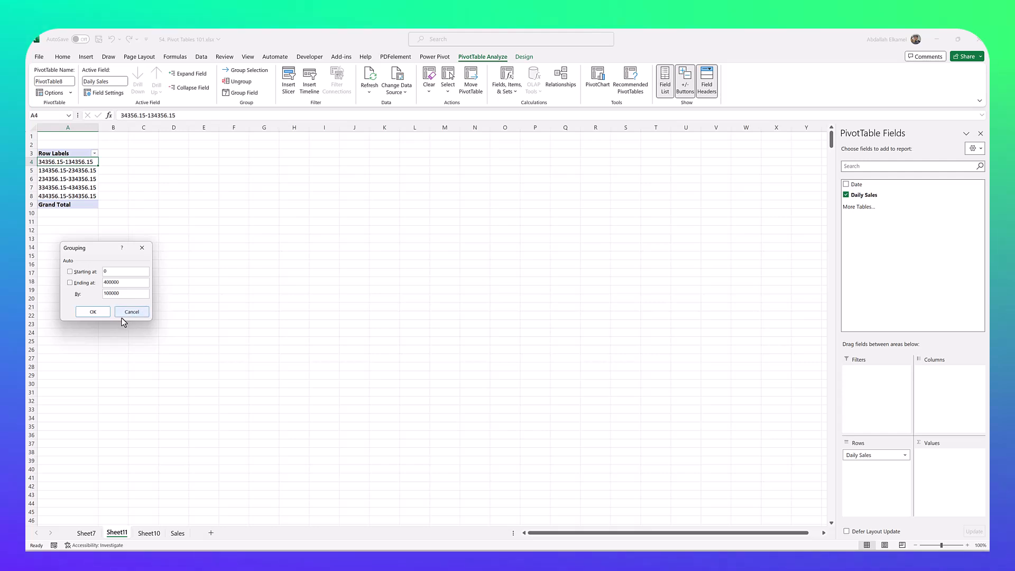
click(119, 293)
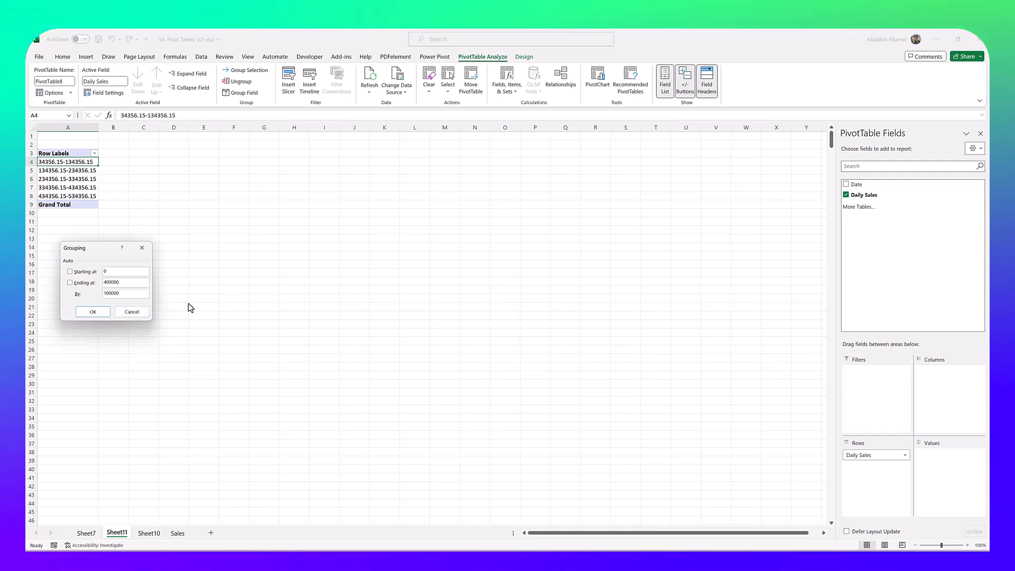
key(BackSpace)
key(BackSpace)
key(BackSpace)
key(BackSpace)
key(BackSpace)
key(BackSpace)
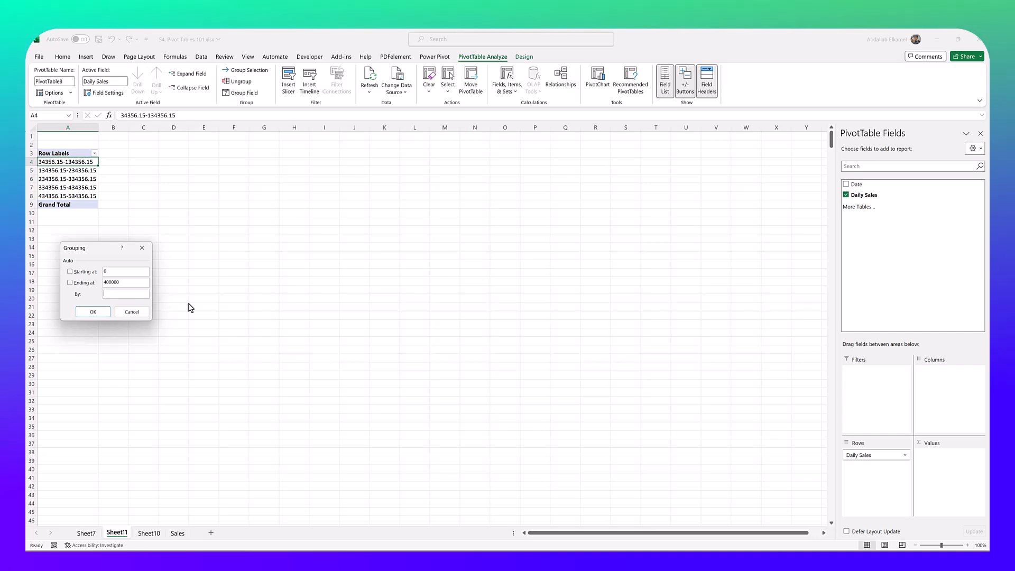
text(20000)
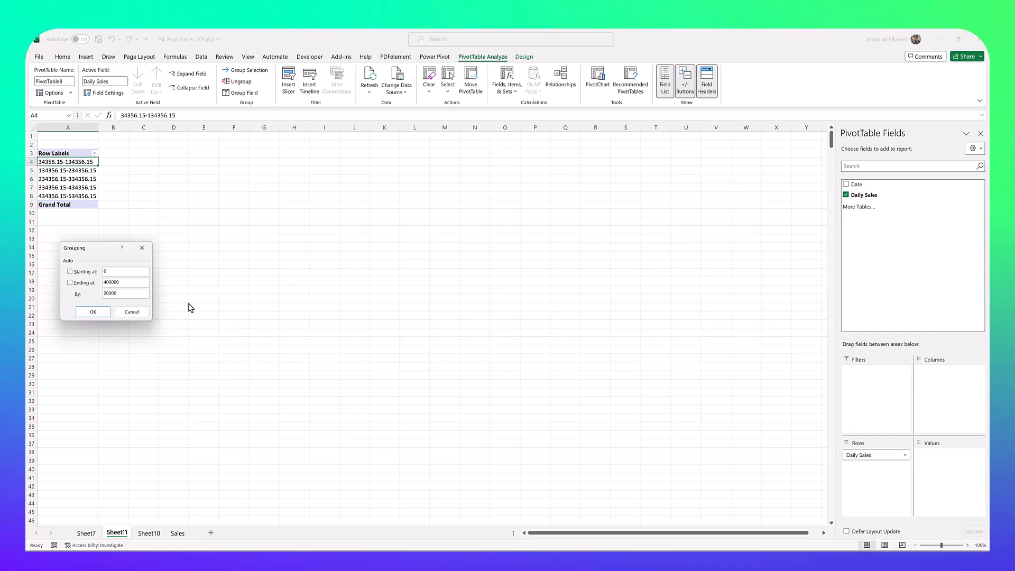
click(86, 312)
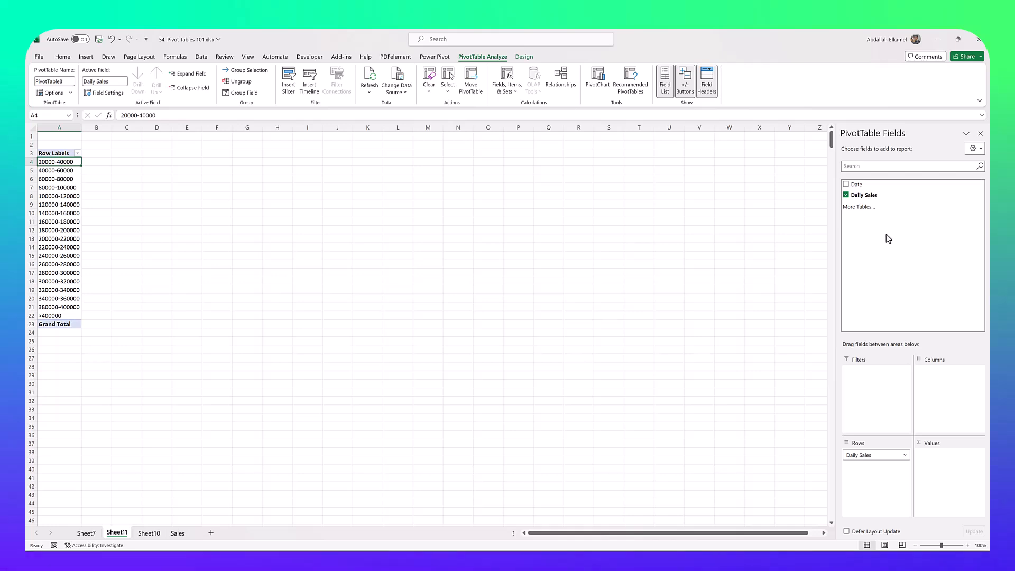
drag(856, 184, 942, 465)
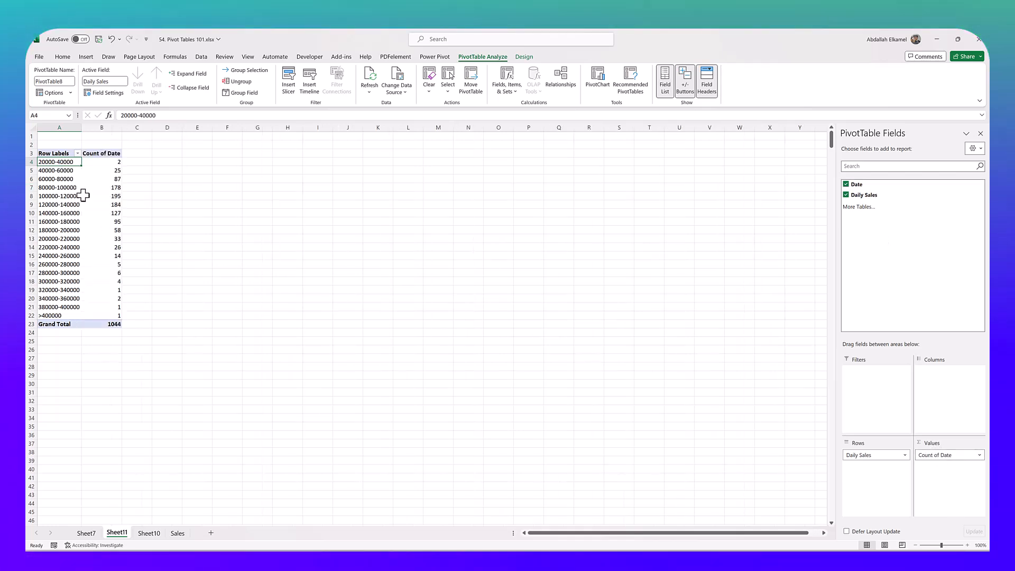
click(42, 196)
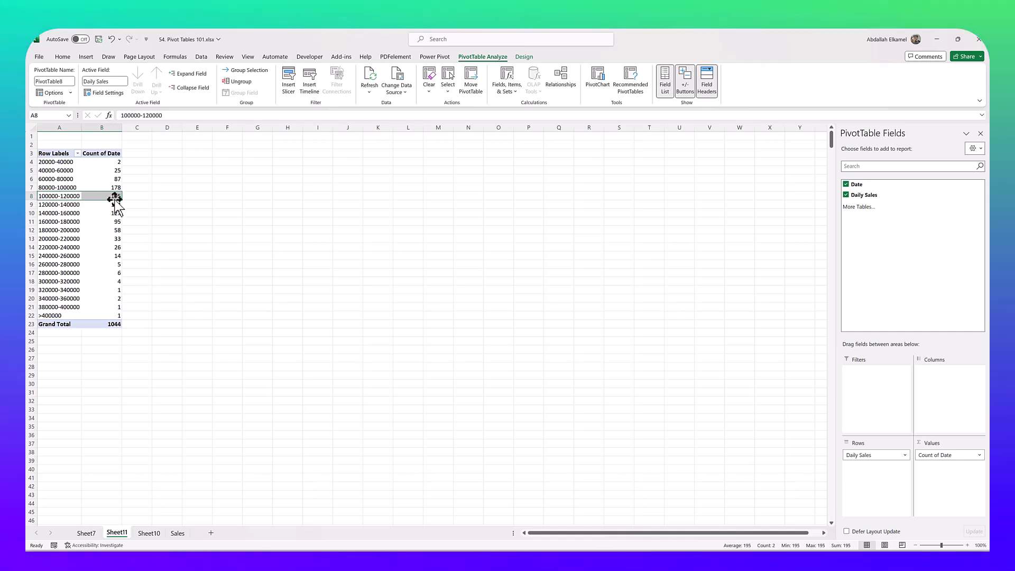
mouse_move(100, 197)
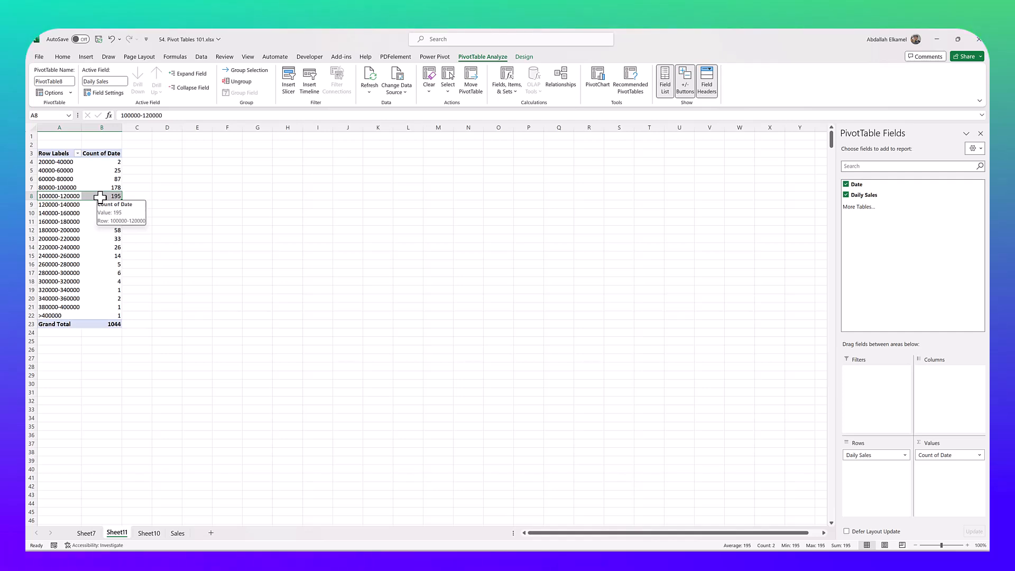
Break the day counts down by year across the columns, removing the Quarters and Date fields from the column area
drag(866, 182, 950, 372)
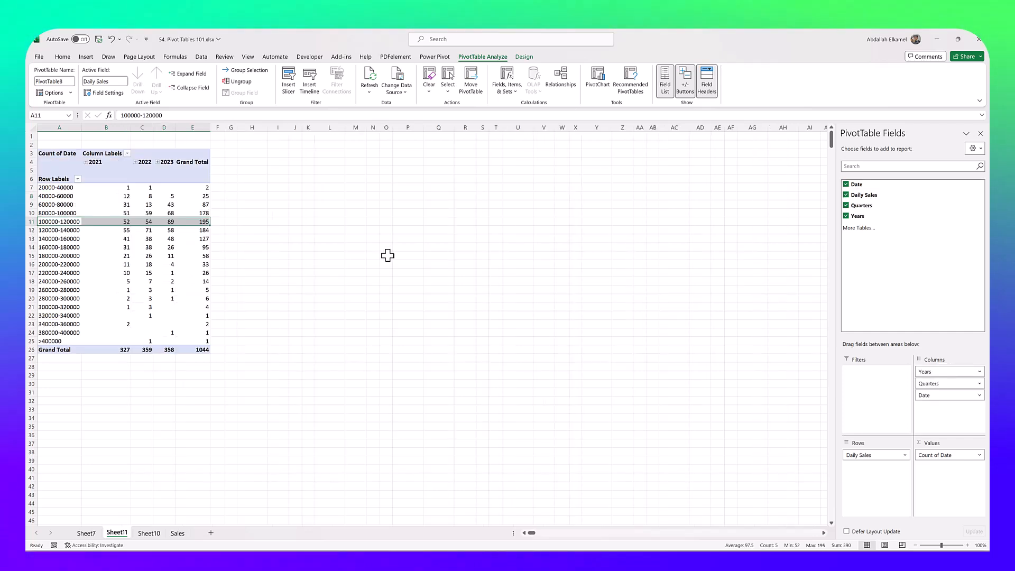
drag(946, 395, 828, 392)
drag(933, 383, 829, 400)
click(154, 228)
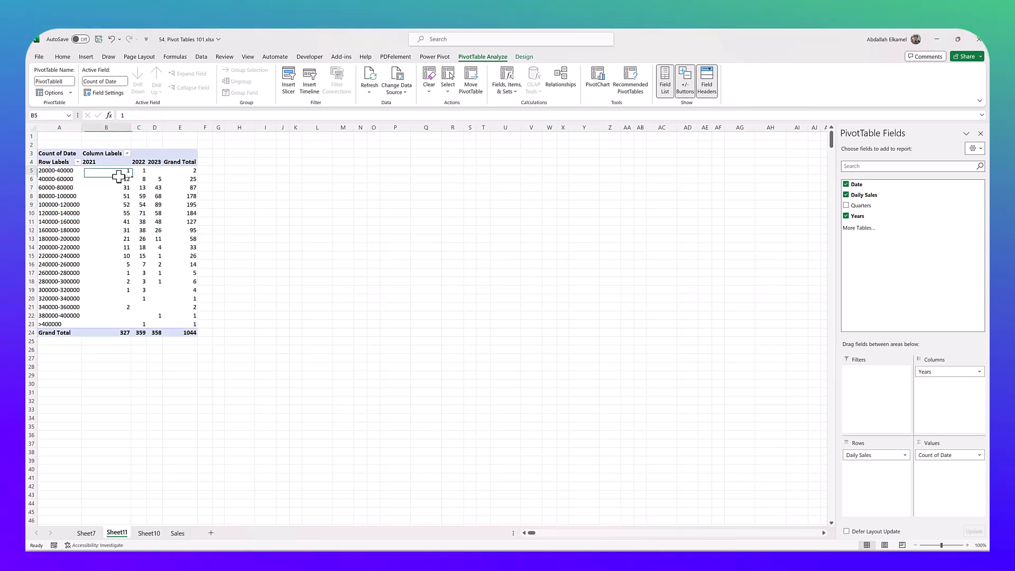
Apply a Green-White color scale to all Count of Date values for Daily Sales and Years, and narrow column B to match the other years
drag(96, 170, 156, 323)
click(154, 220)
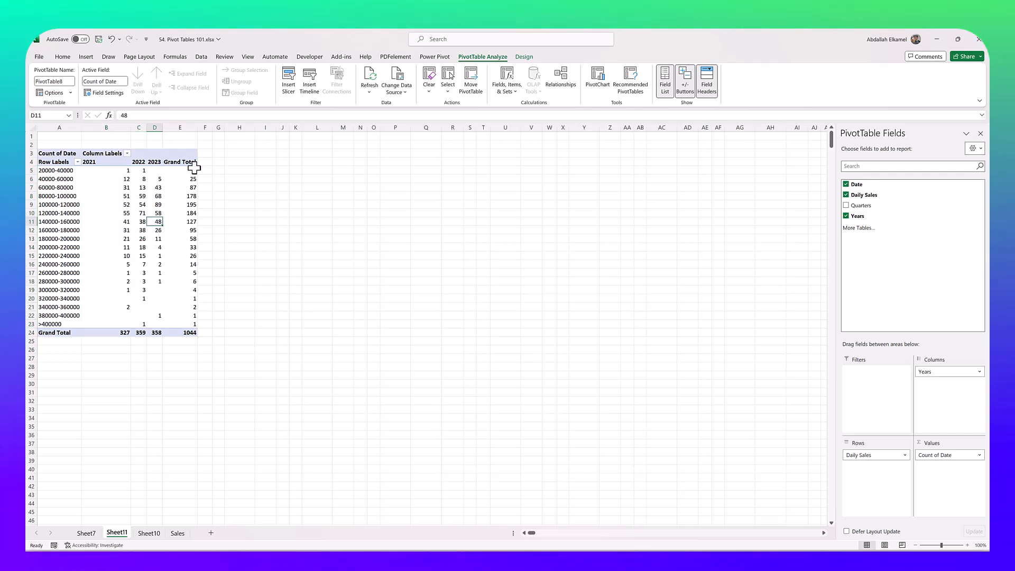
click(73, 58)
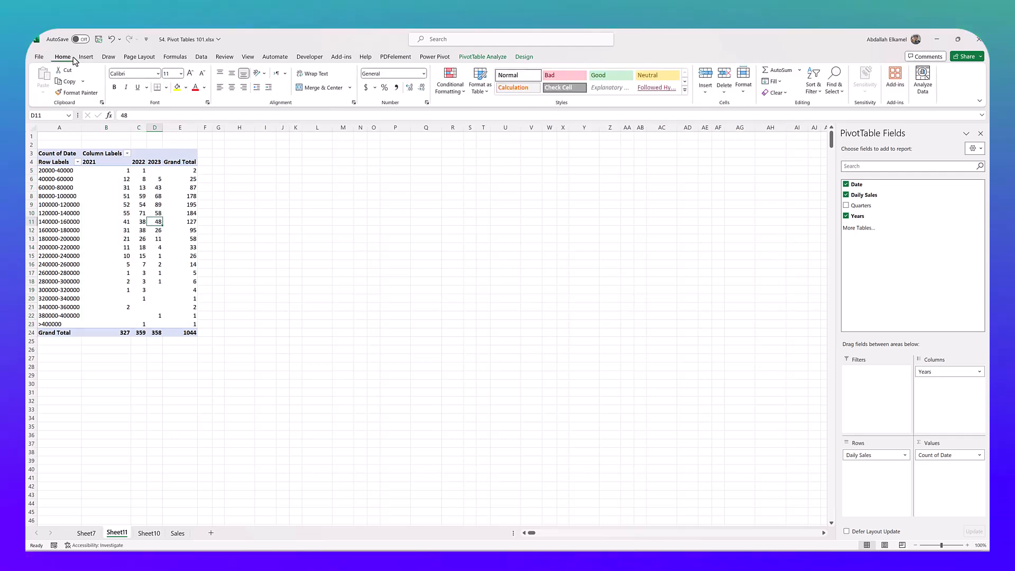
click(450, 91)
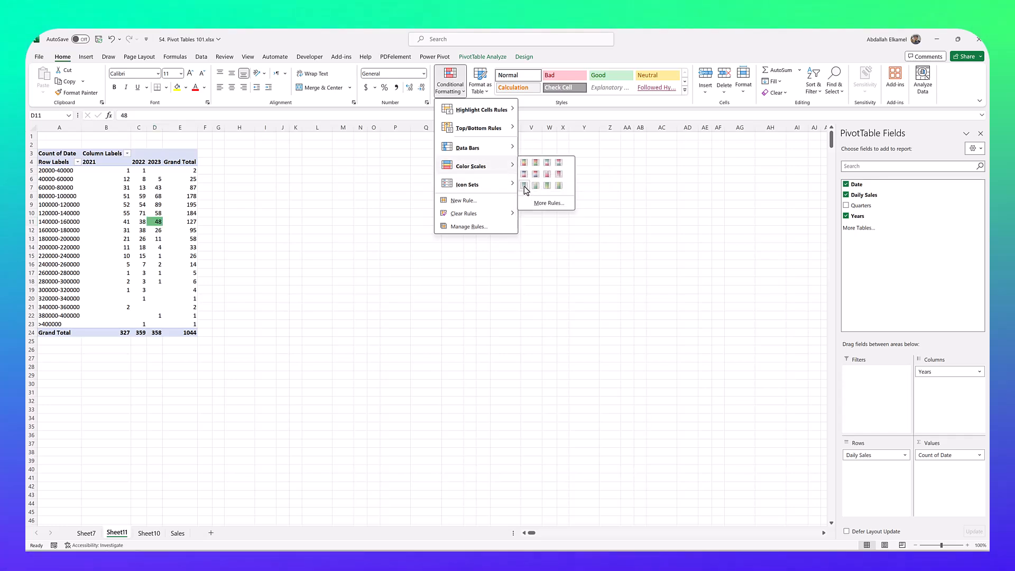
click(525, 186)
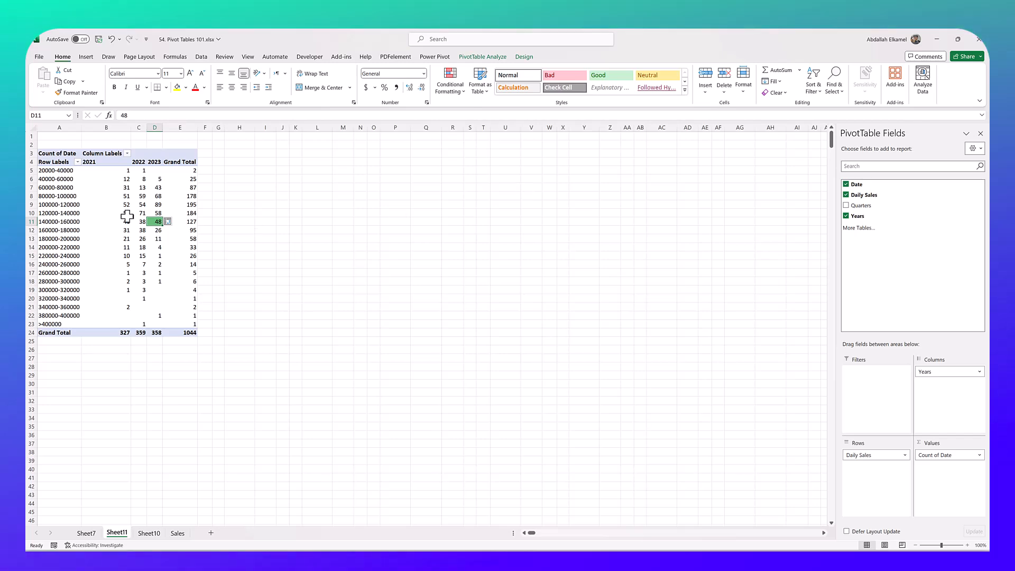
click(168, 222)
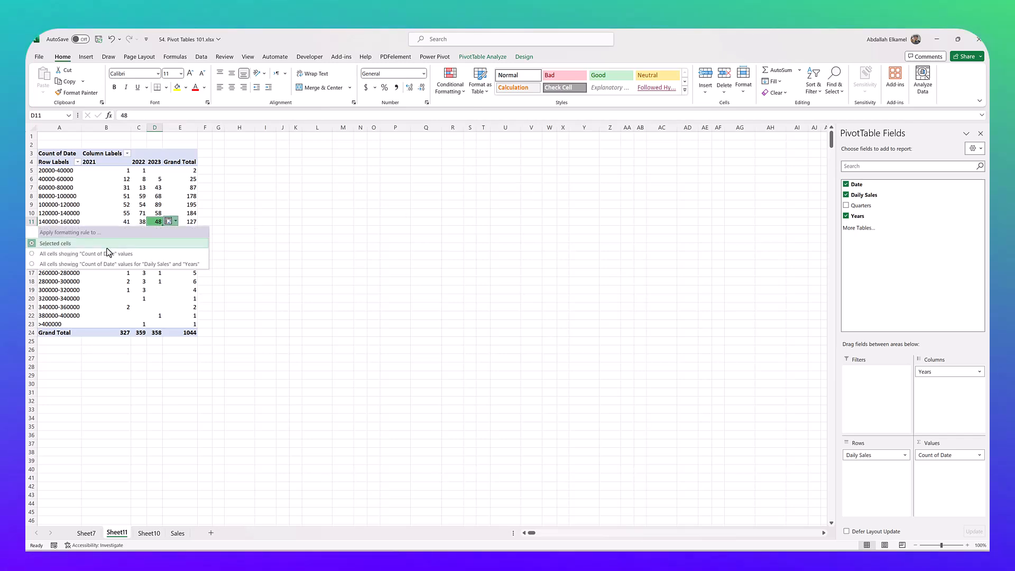
click(136, 263)
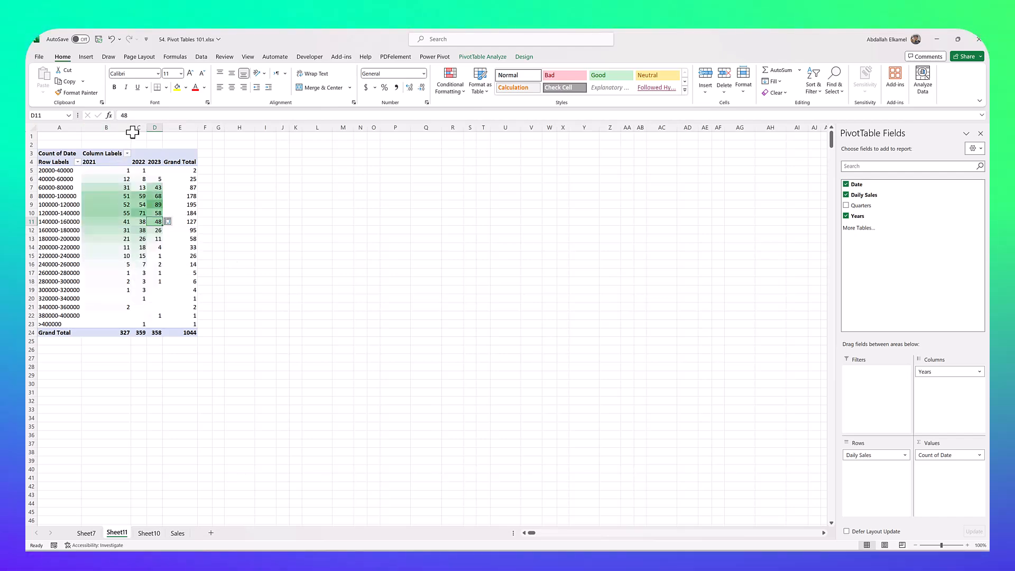
drag(127, 130, 91, 132)
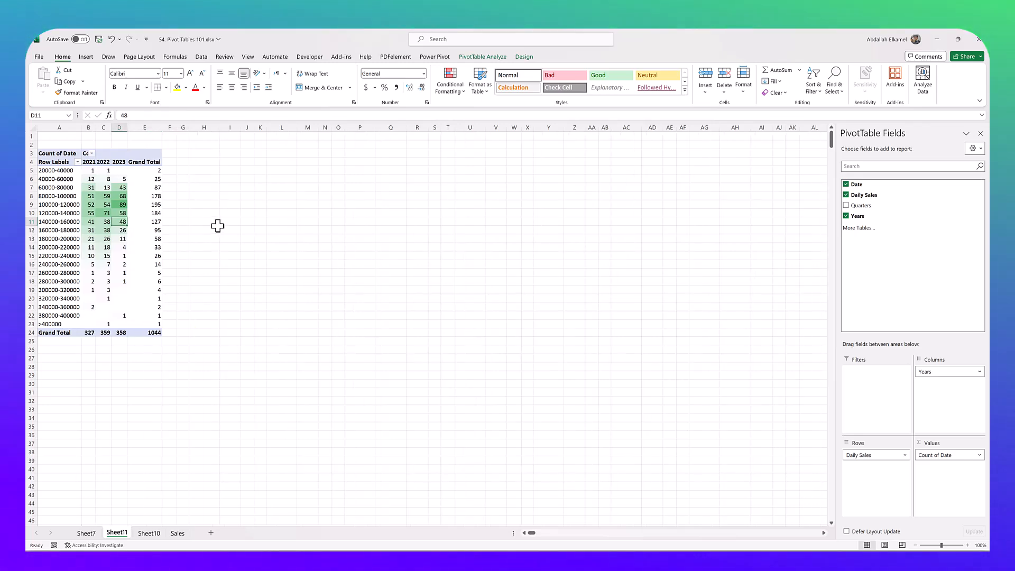
click(211, 267)
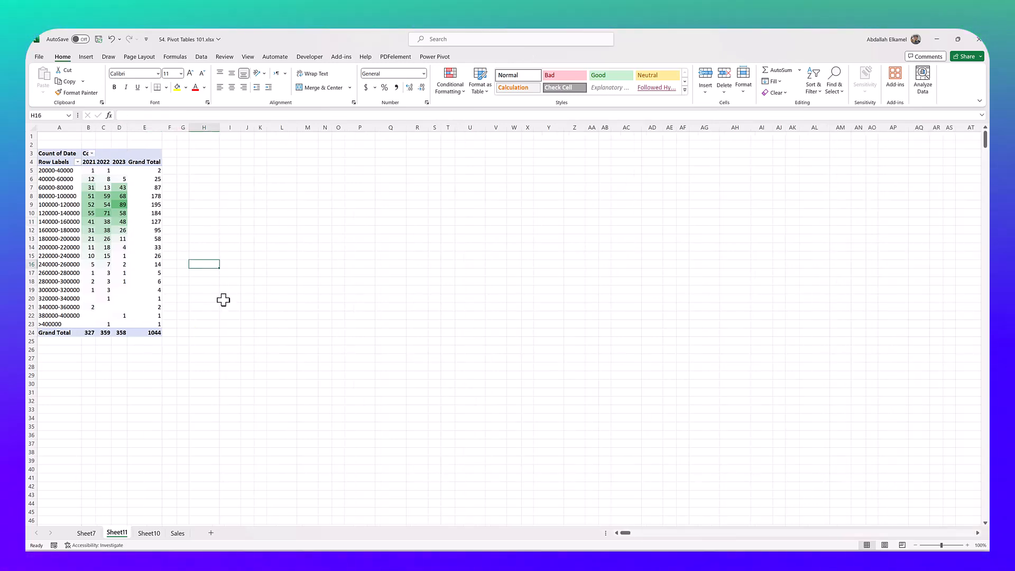